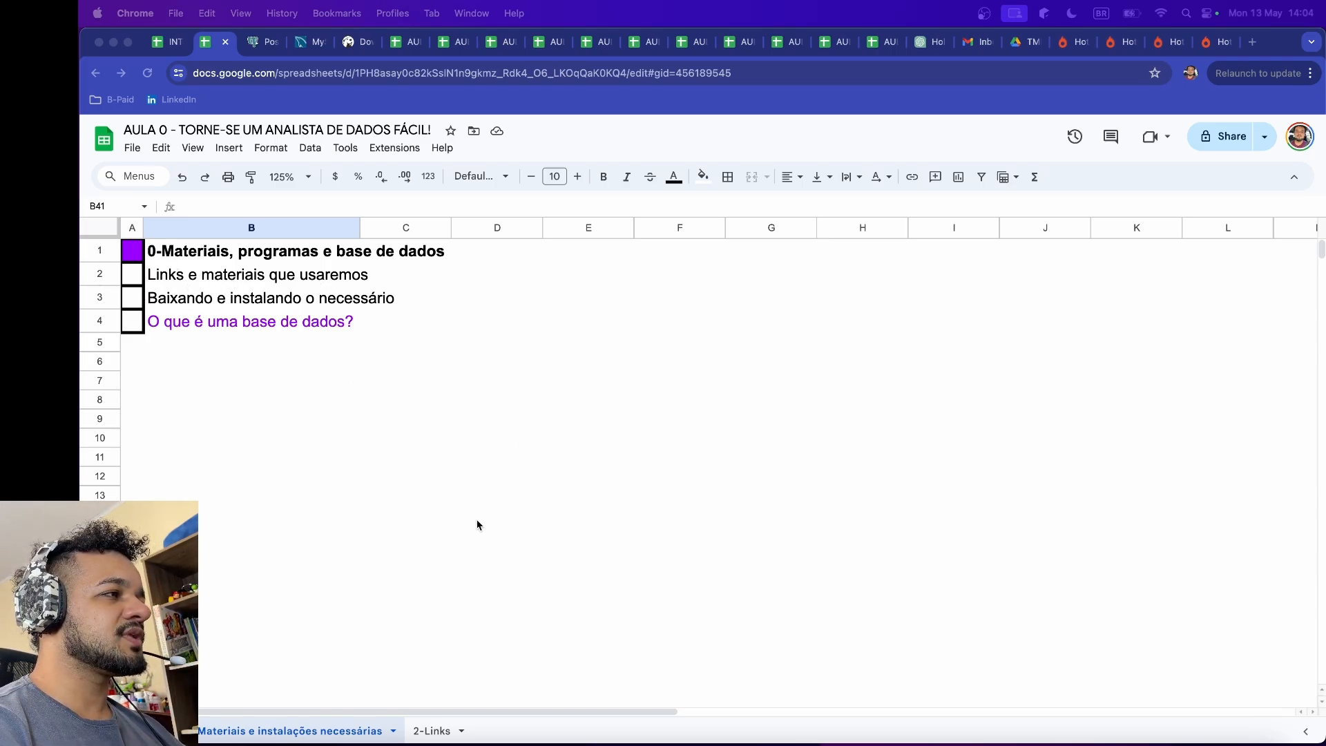
# Step: Open the DBeaver download page from the 2-Links sheet and review the Community installers for Windows, Mac OS X and Linux
pyautogui.click(432, 733)
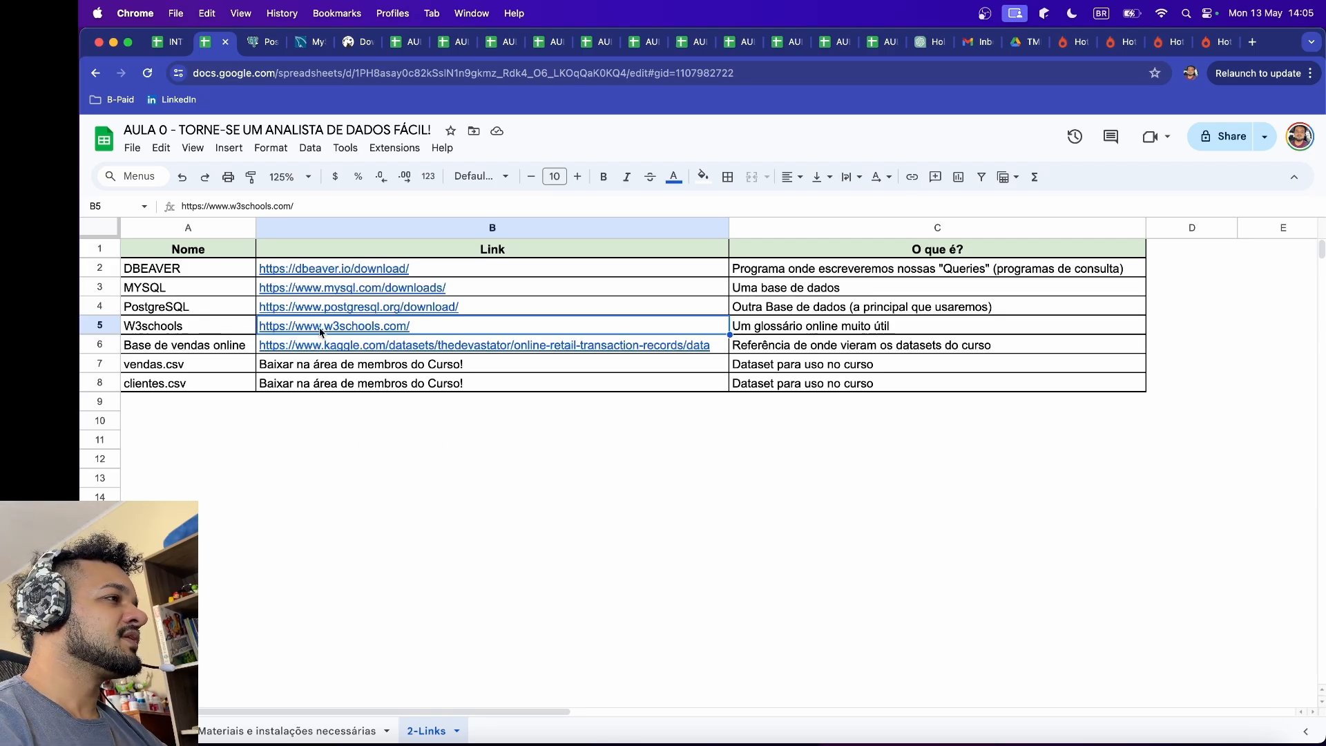
pyautogui.click(201, 271)
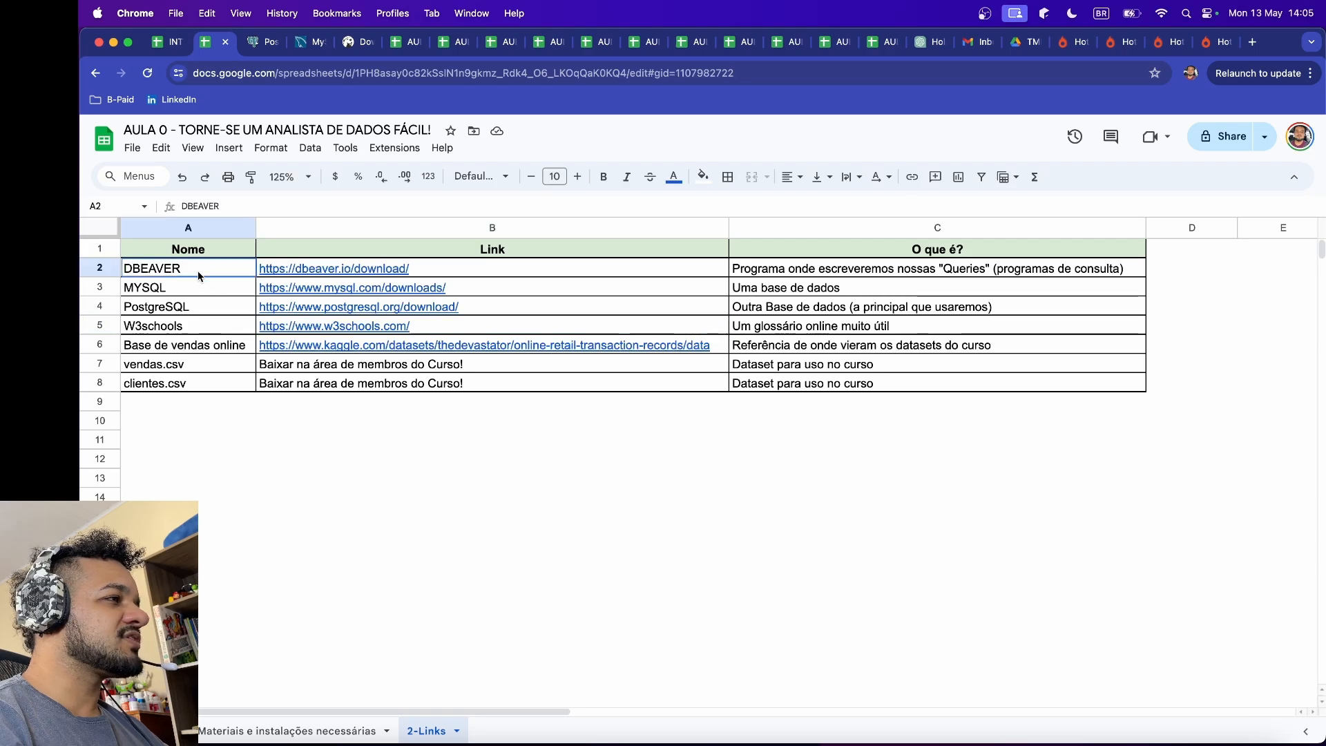
pyautogui.click(450, 274)
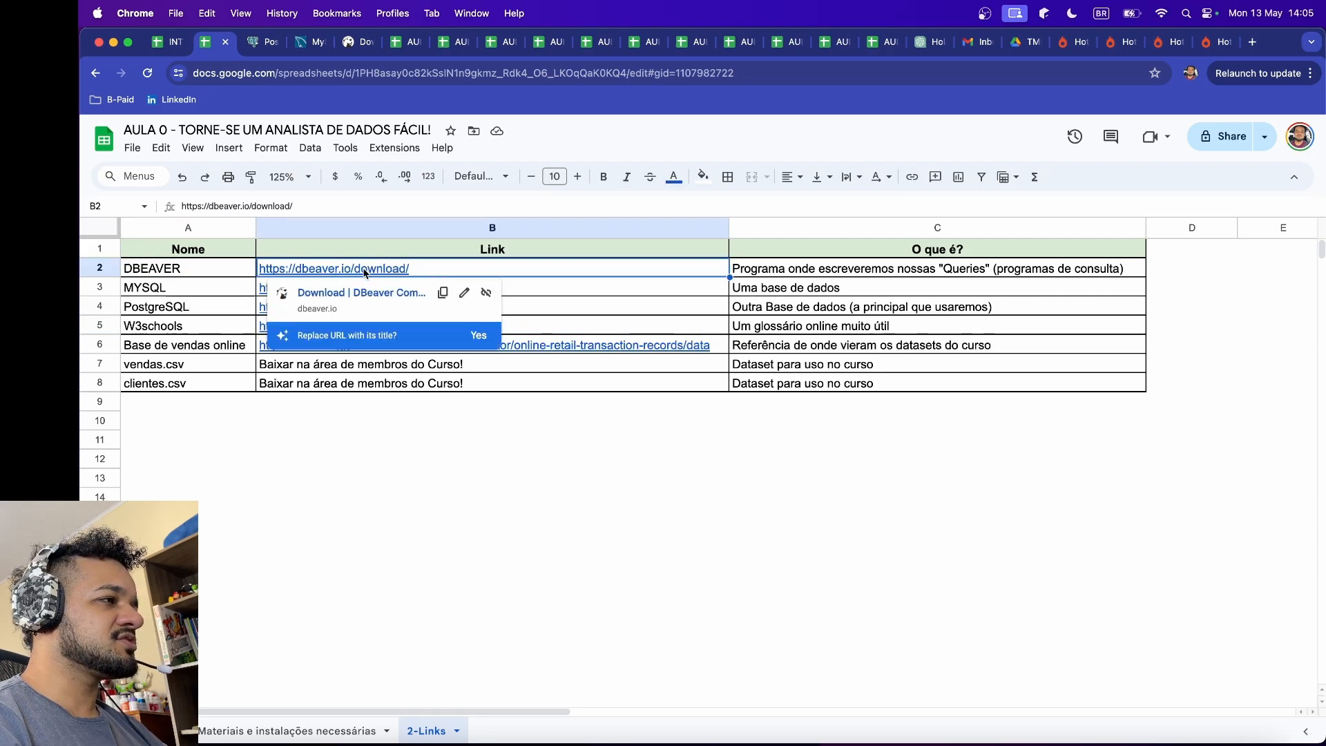
pyautogui.click(338, 297)
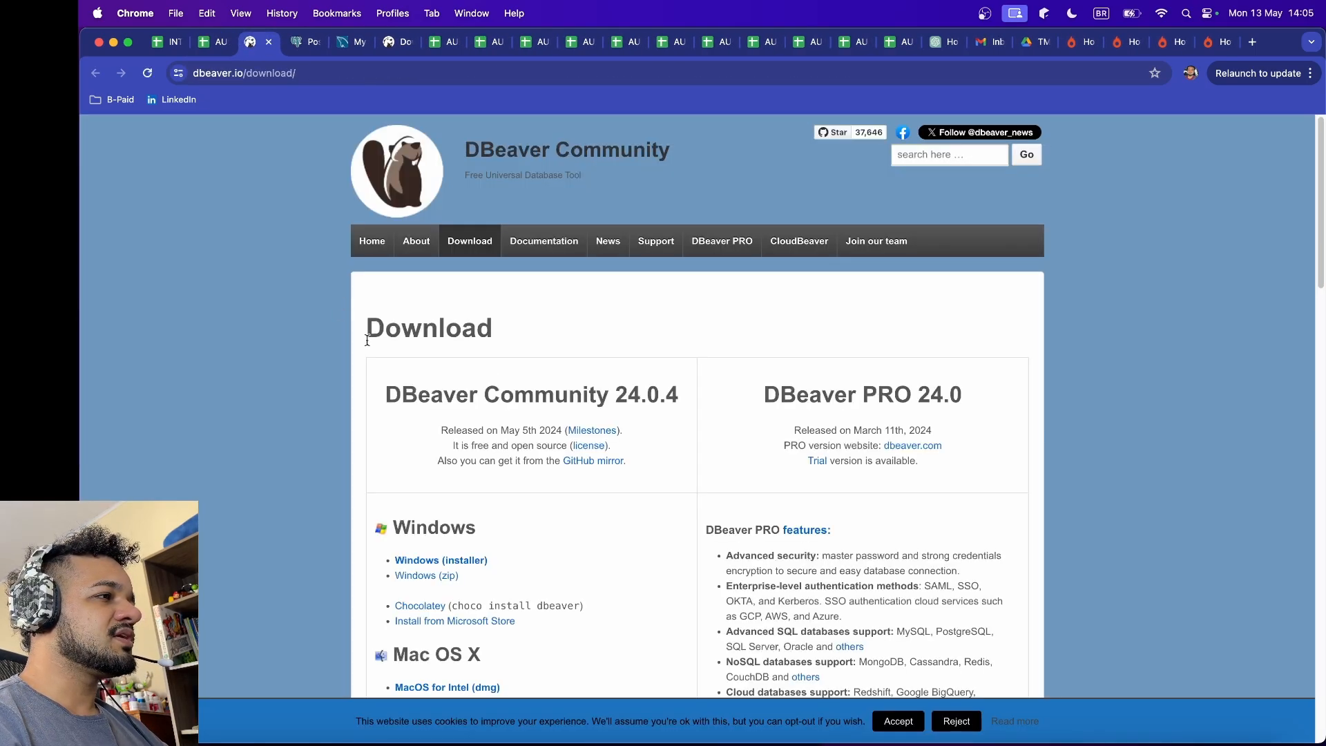
pyautogui.scroll(-5, 647, 410)
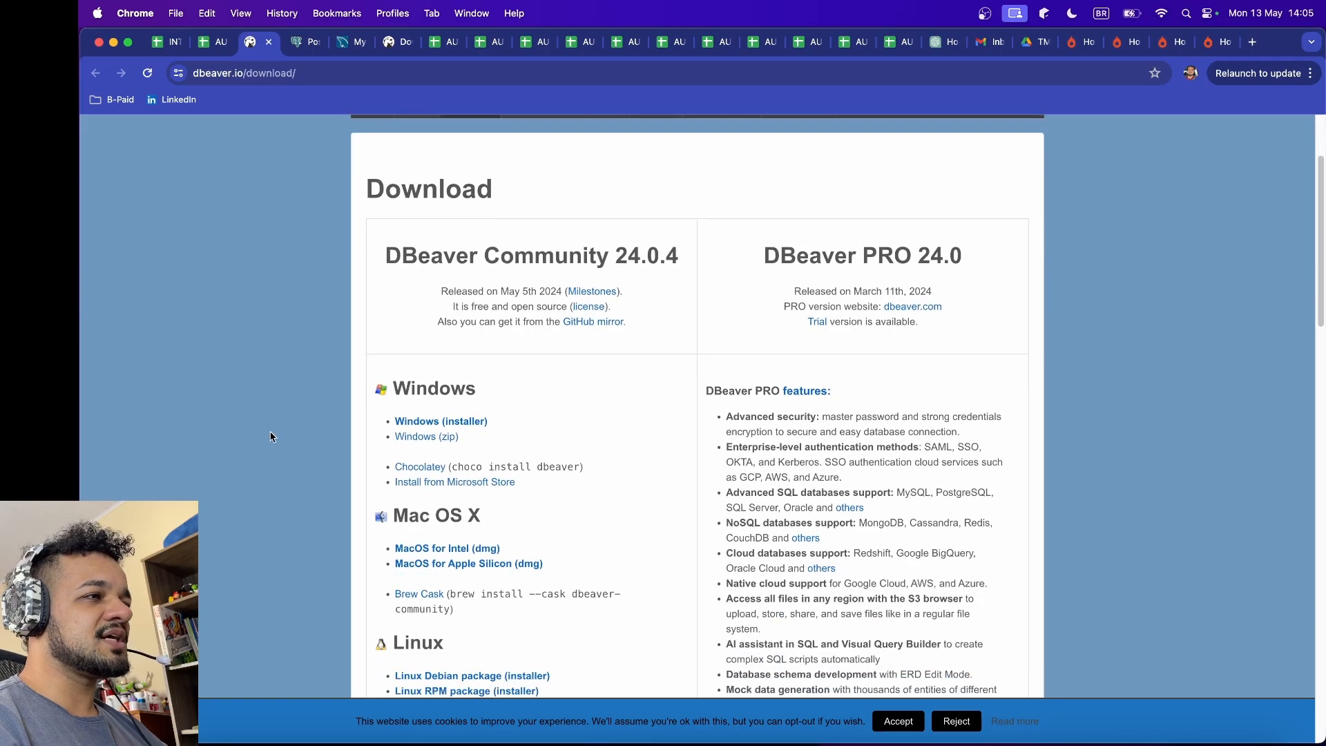
pyautogui.scroll(-1, 504, 439)
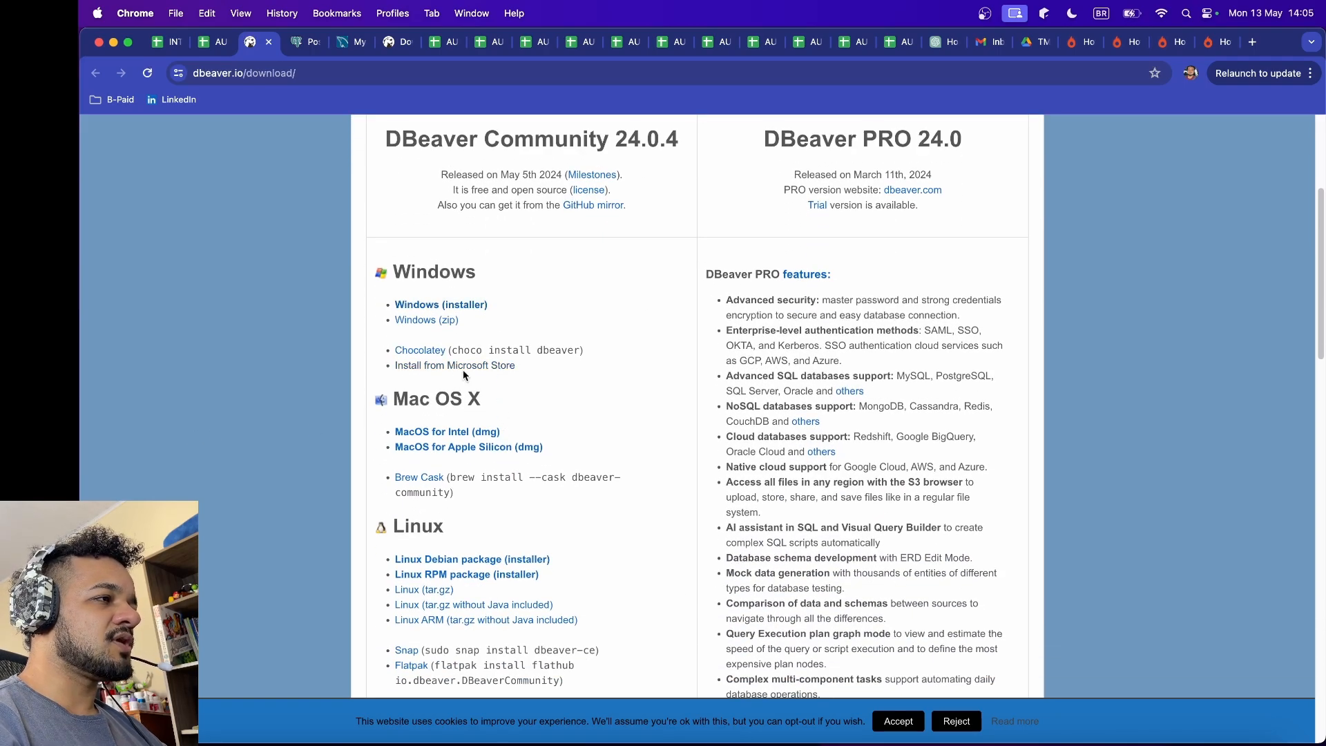
pyautogui.scroll(-6, 456, 442)
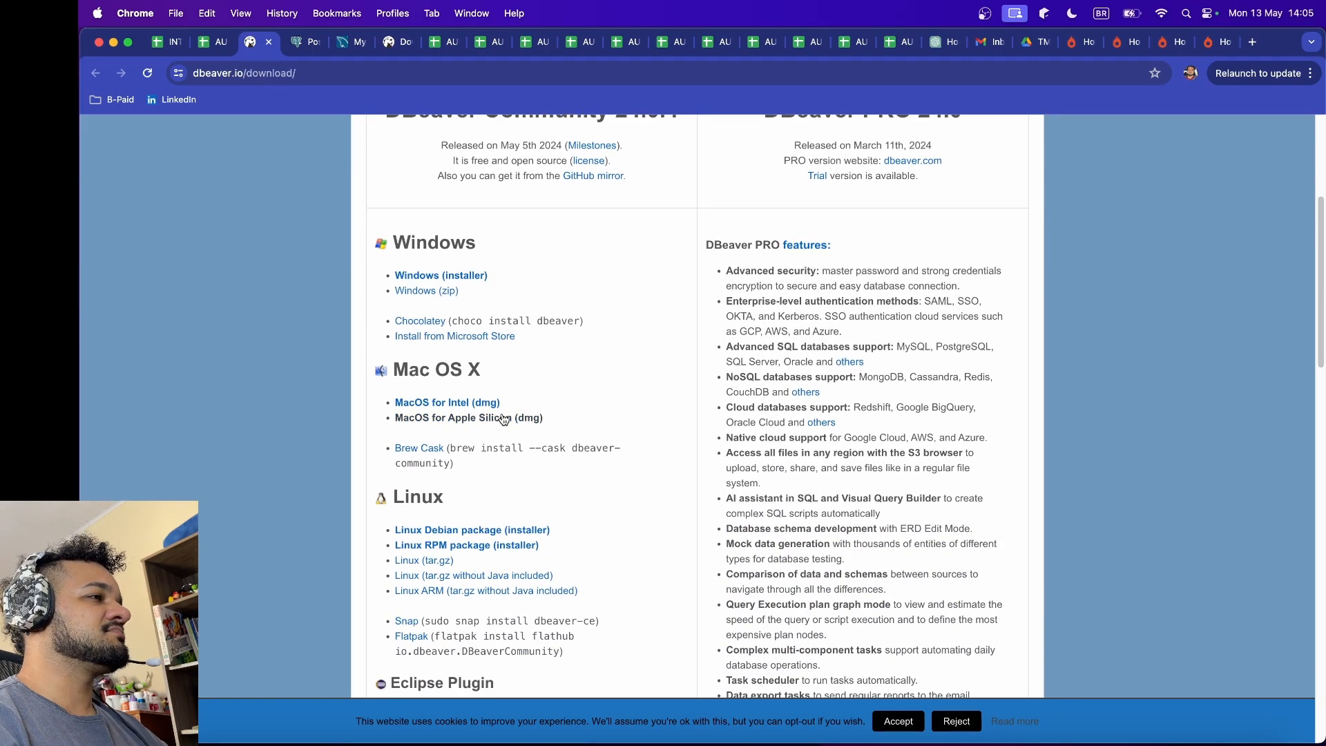
pyautogui.scroll(10, 456, 548)
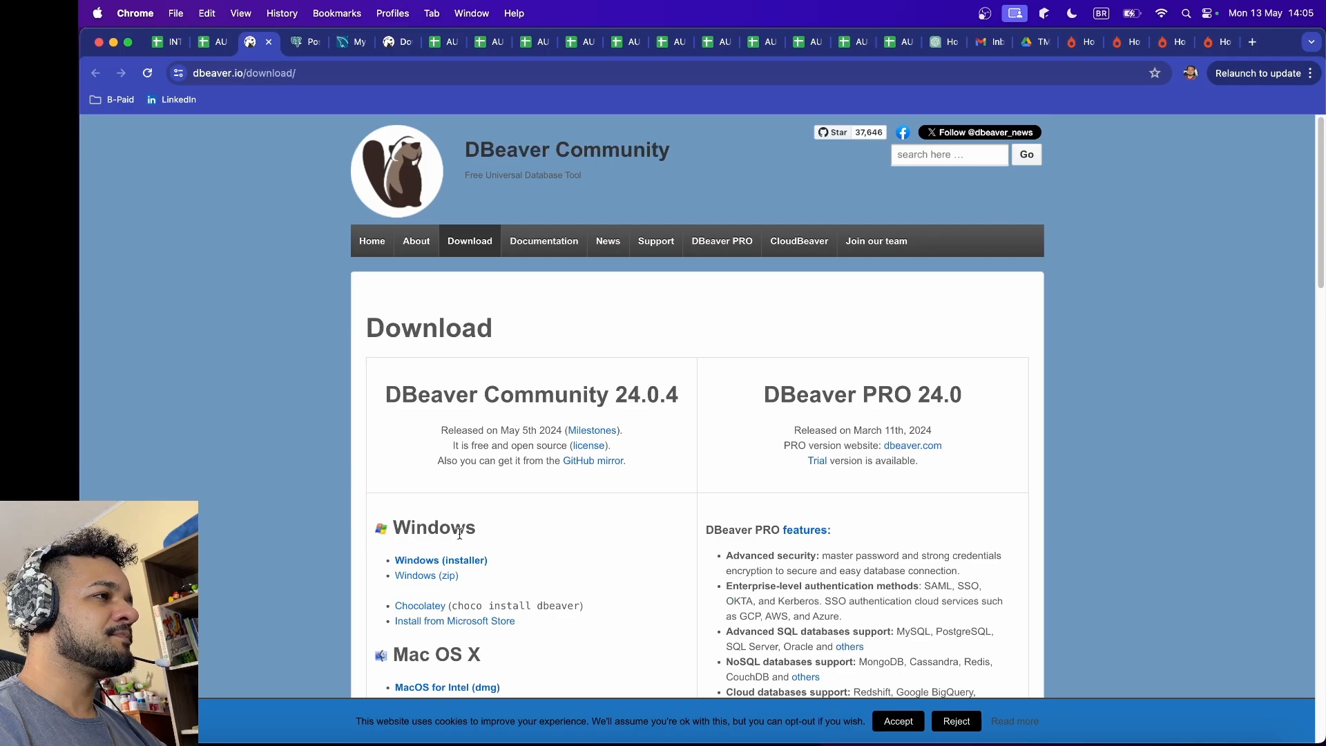
# Step: Switch to the DBeaver application to view its main window, minimise it, and return to the AULA 0 spreadsheet in Chrome
pyautogui.click(1052, 742)
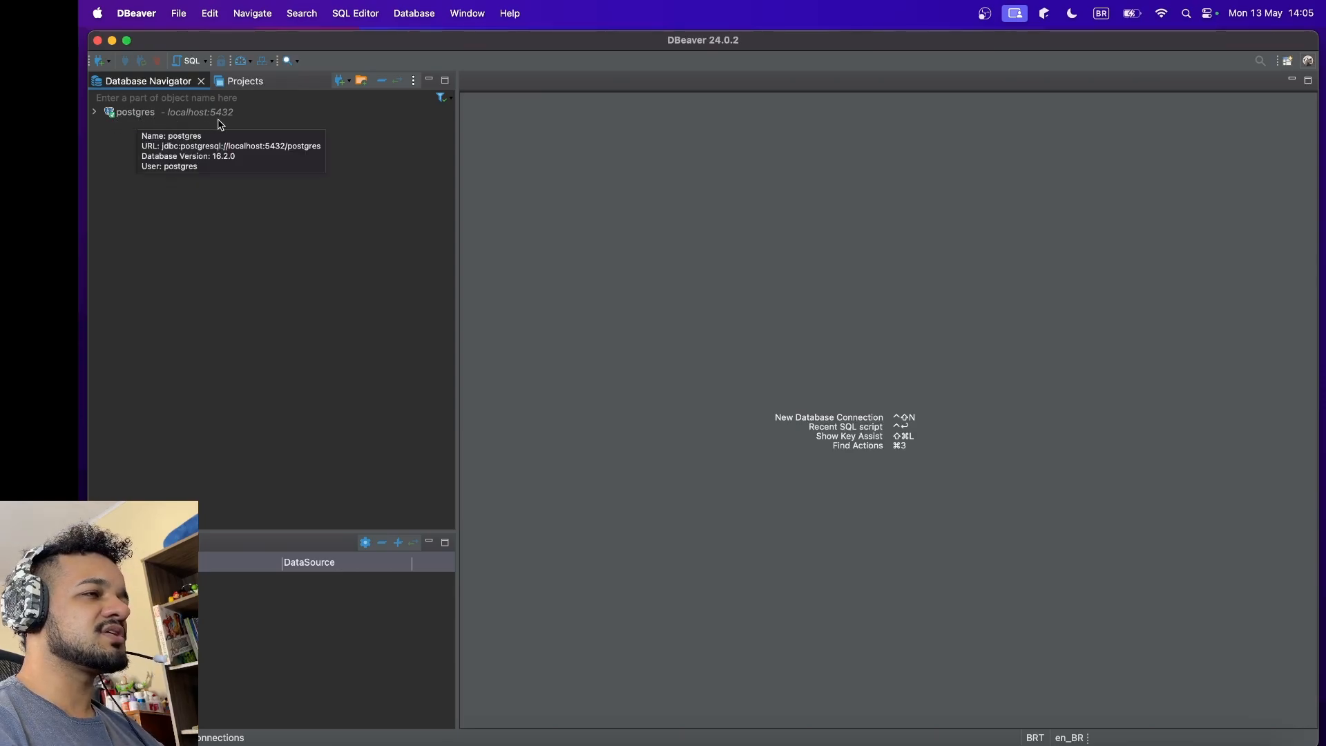
pyautogui.click(112, 40)
pyautogui.click(165, 231)
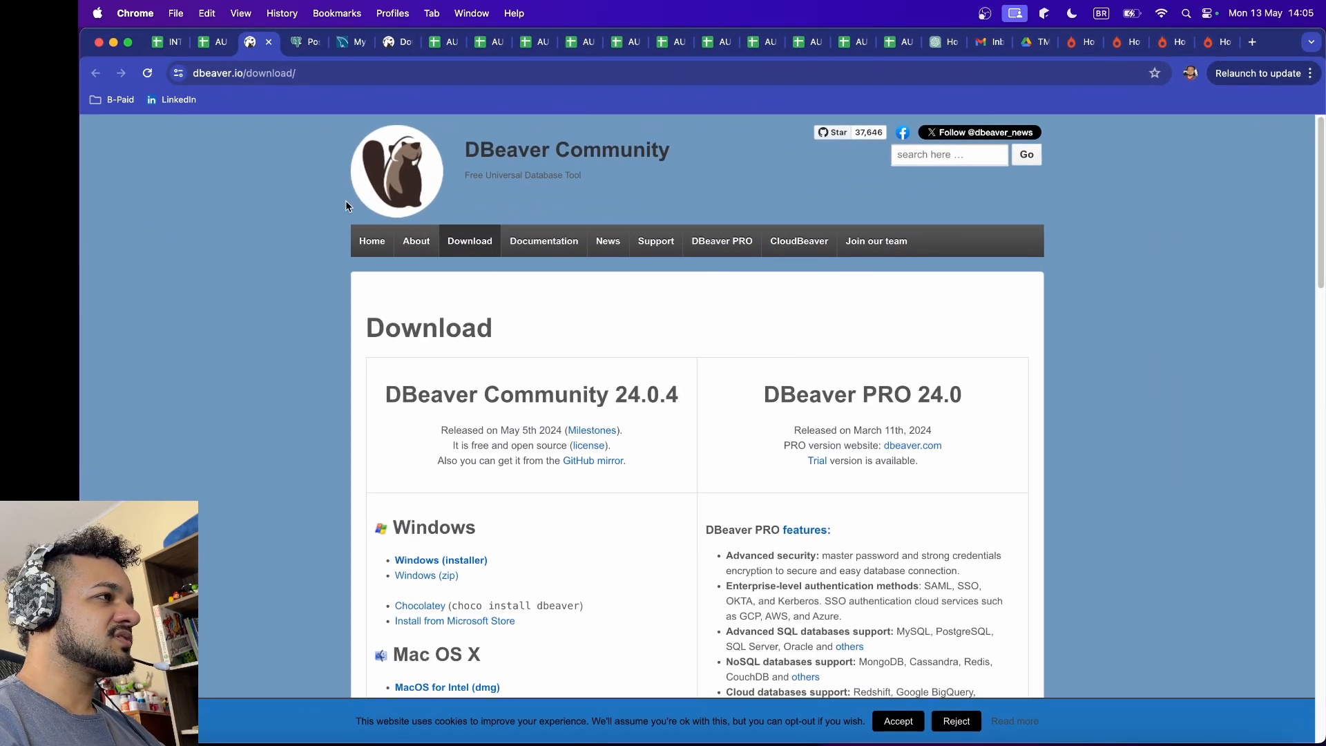
pyautogui.click(167, 43)
pyautogui.click(201, 50)
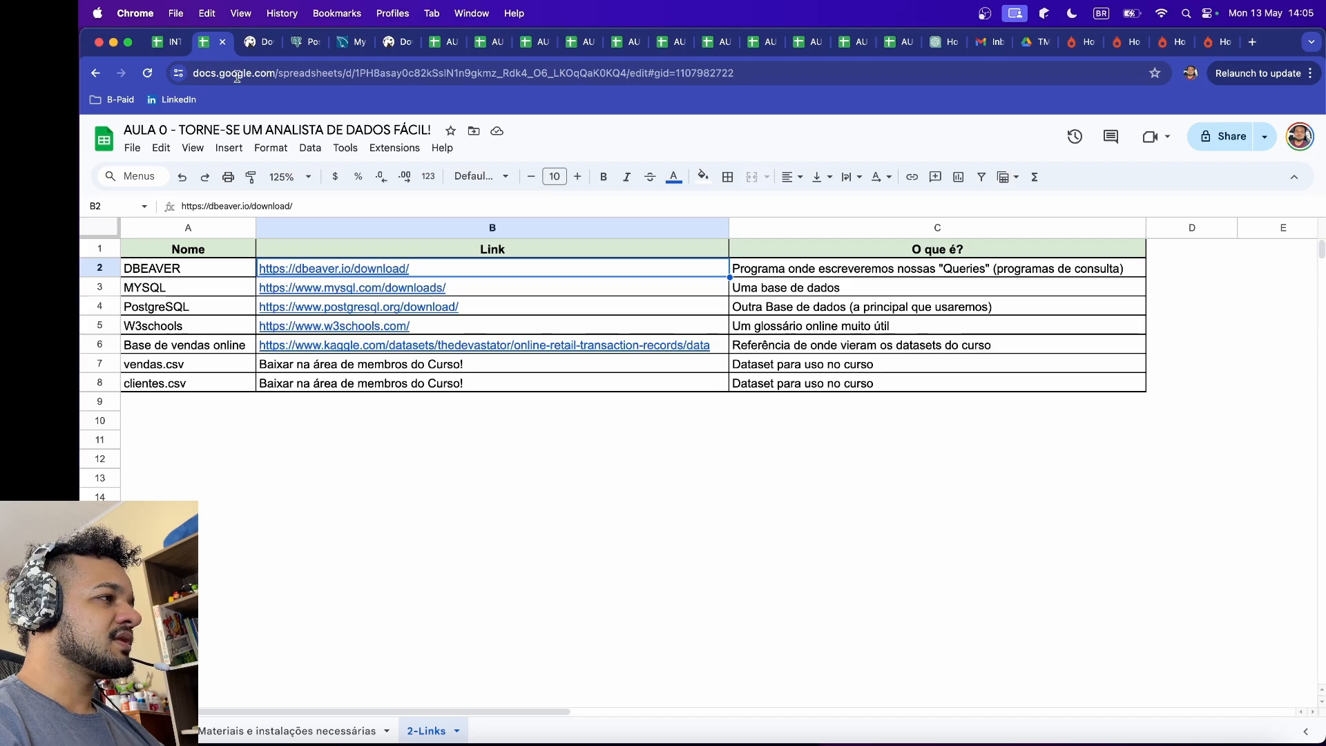
# Step: Highlight the MYSQL and PostgreSQL entries in the links table to compare their names, links and descriptions
pyautogui.click(196, 291)
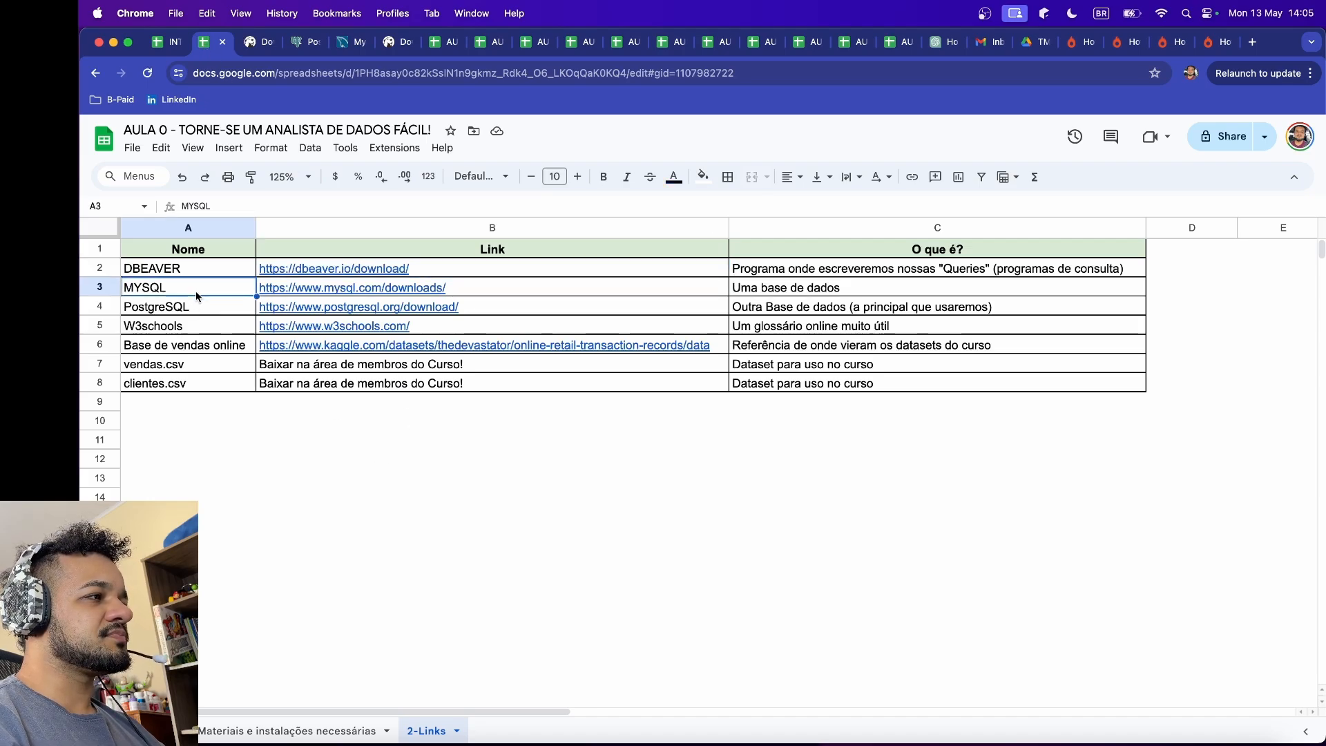
pyautogui.moveTo(205, 309); pyautogui.dragTo(207, 295)
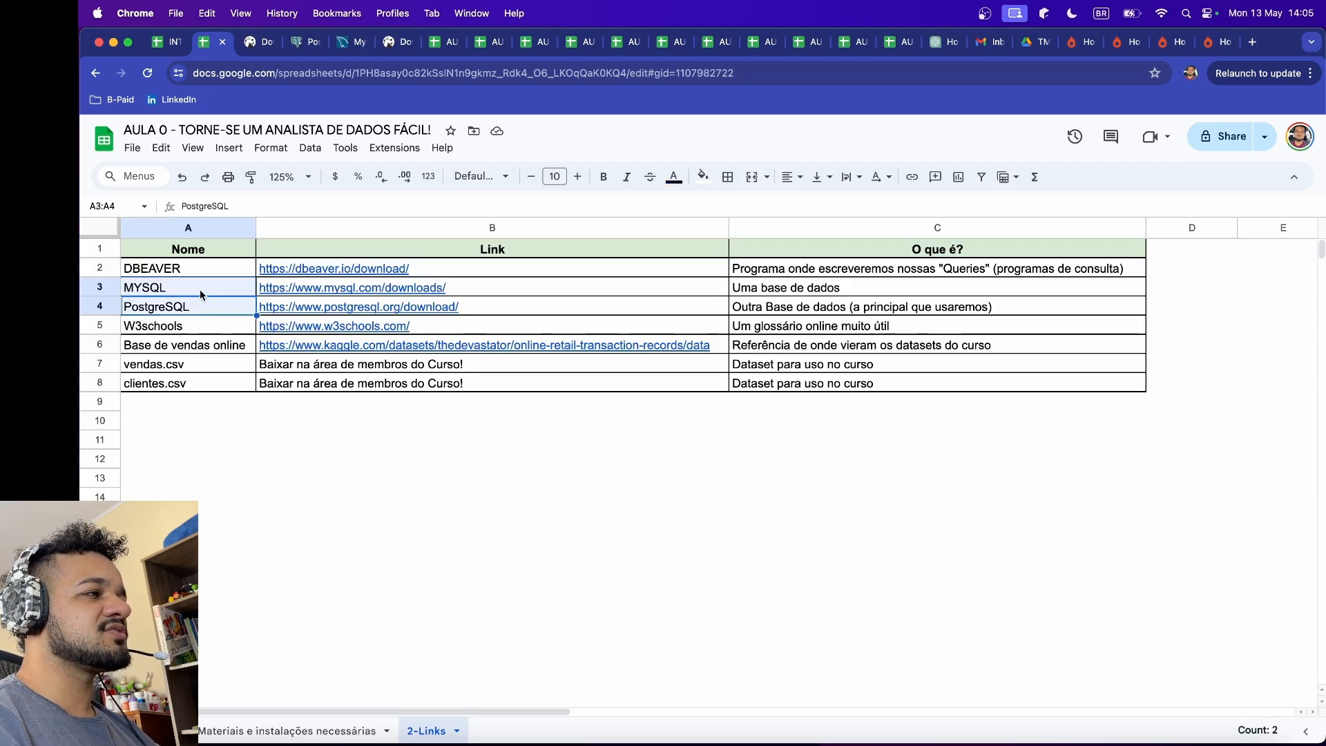
pyautogui.click(207, 296)
pyautogui.click(205, 309)
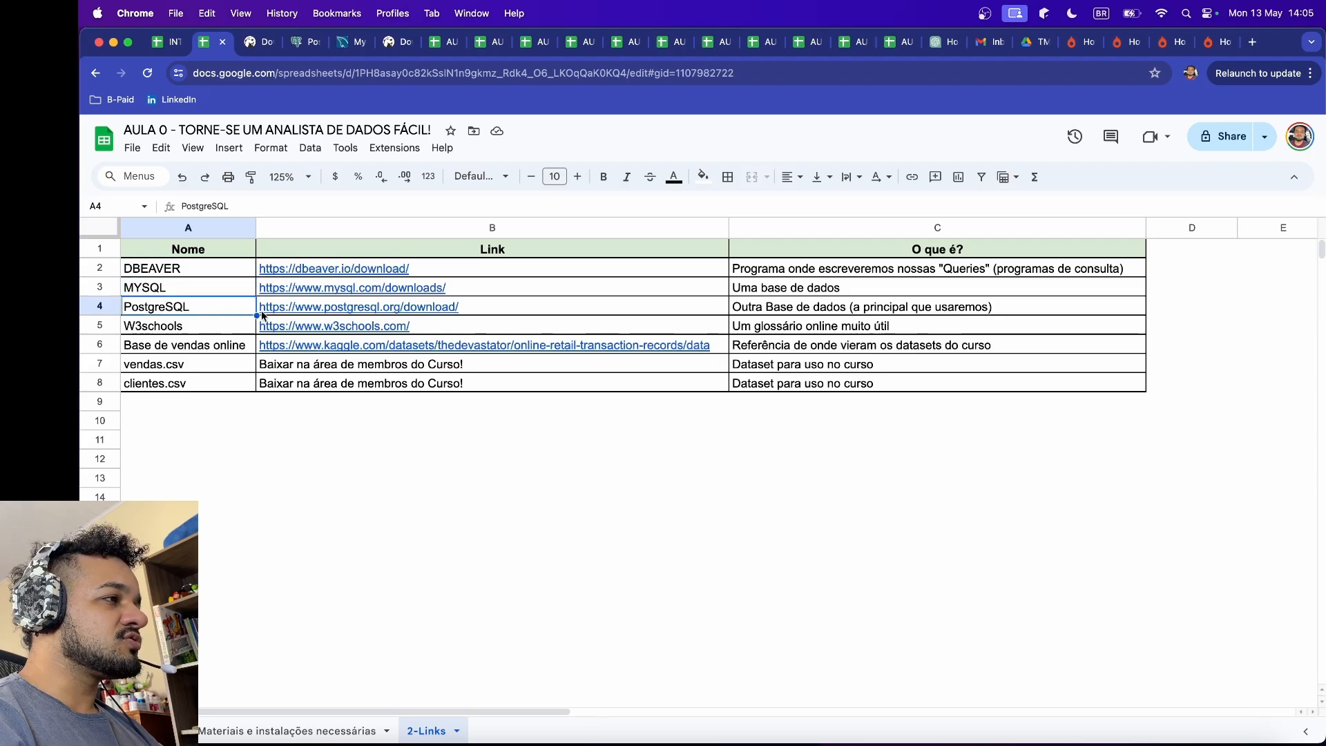
pyautogui.moveTo(200, 309); pyautogui.dragTo(746, 309)
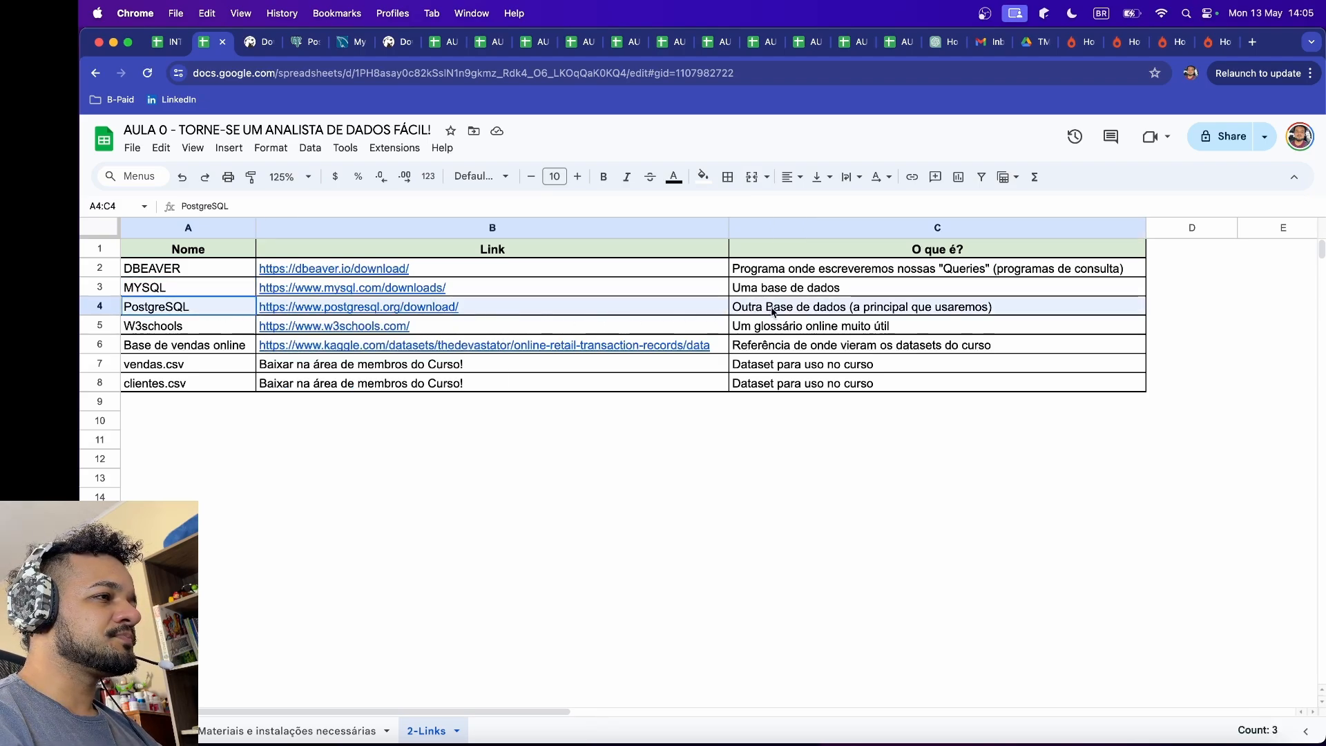
pyautogui.click(201, 284)
pyautogui.moveTo(214, 290); pyautogui.dragTo(760, 287)
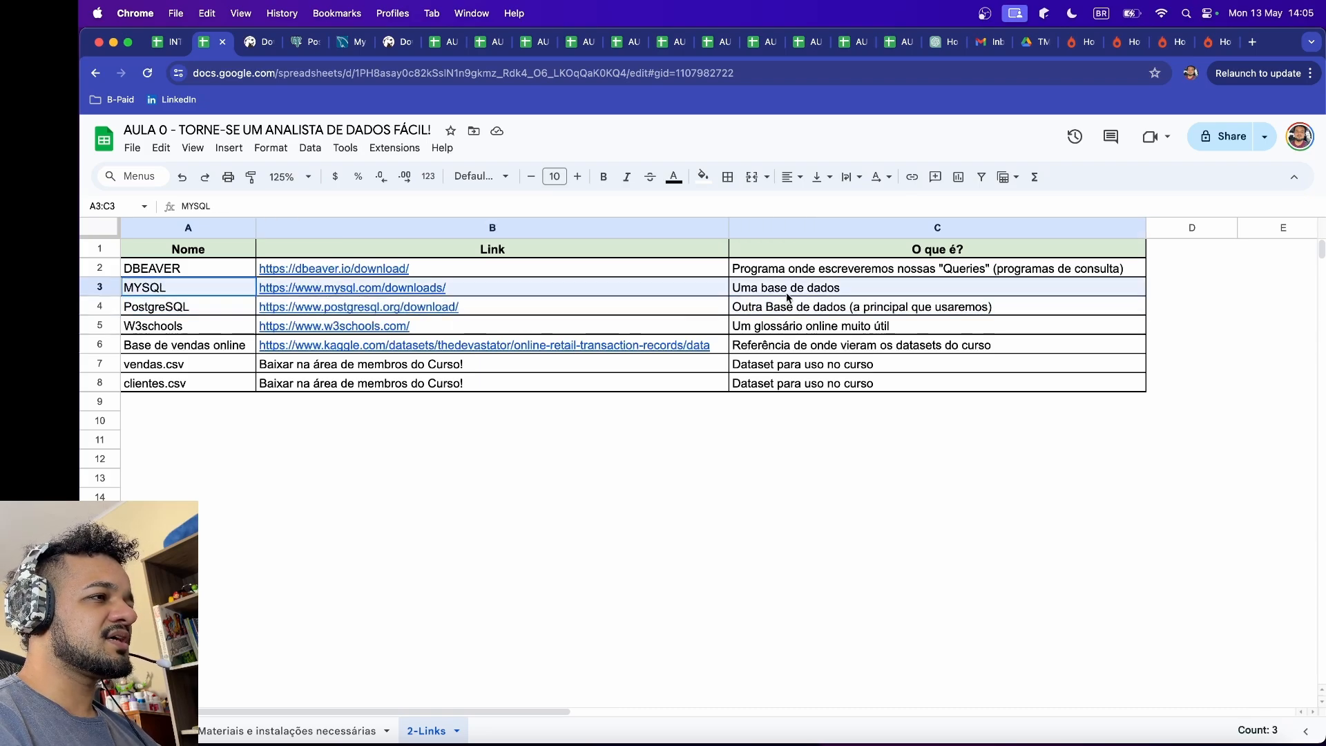
pyautogui.click(216, 312)
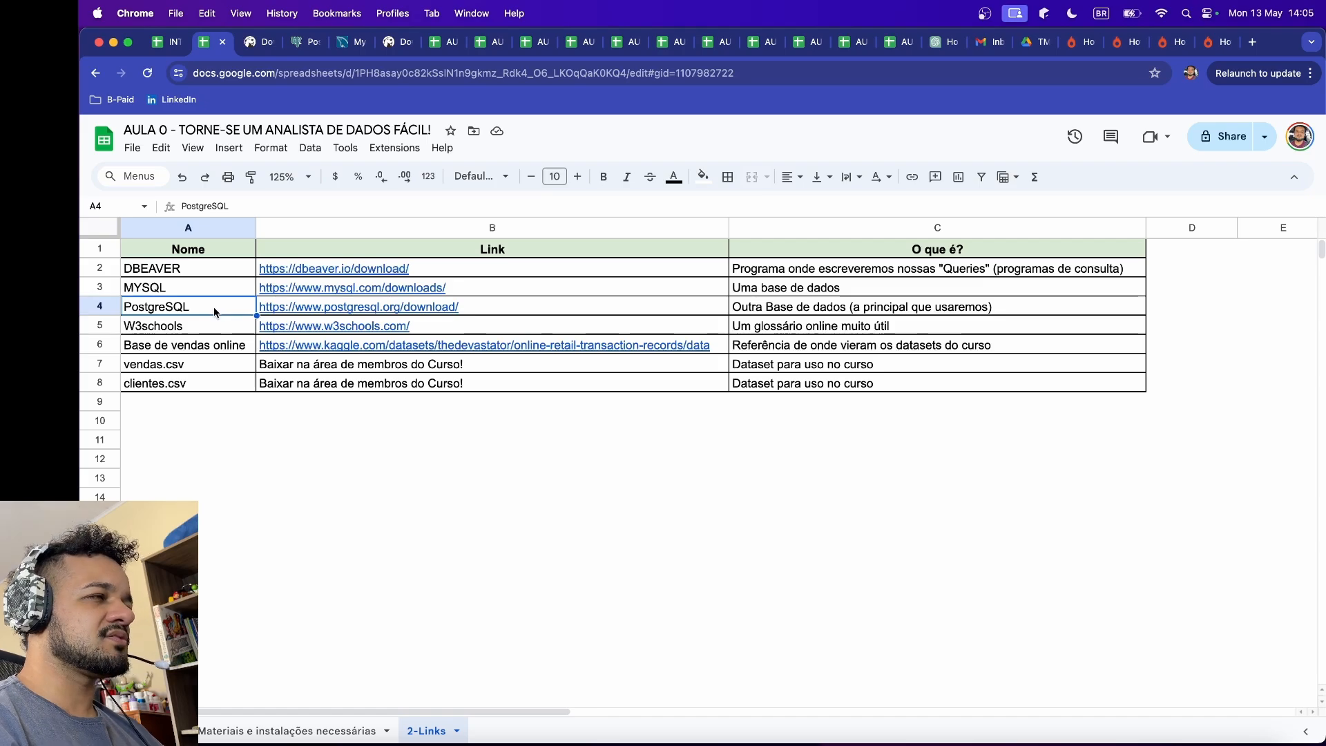
pyautogui.click(227, 292)
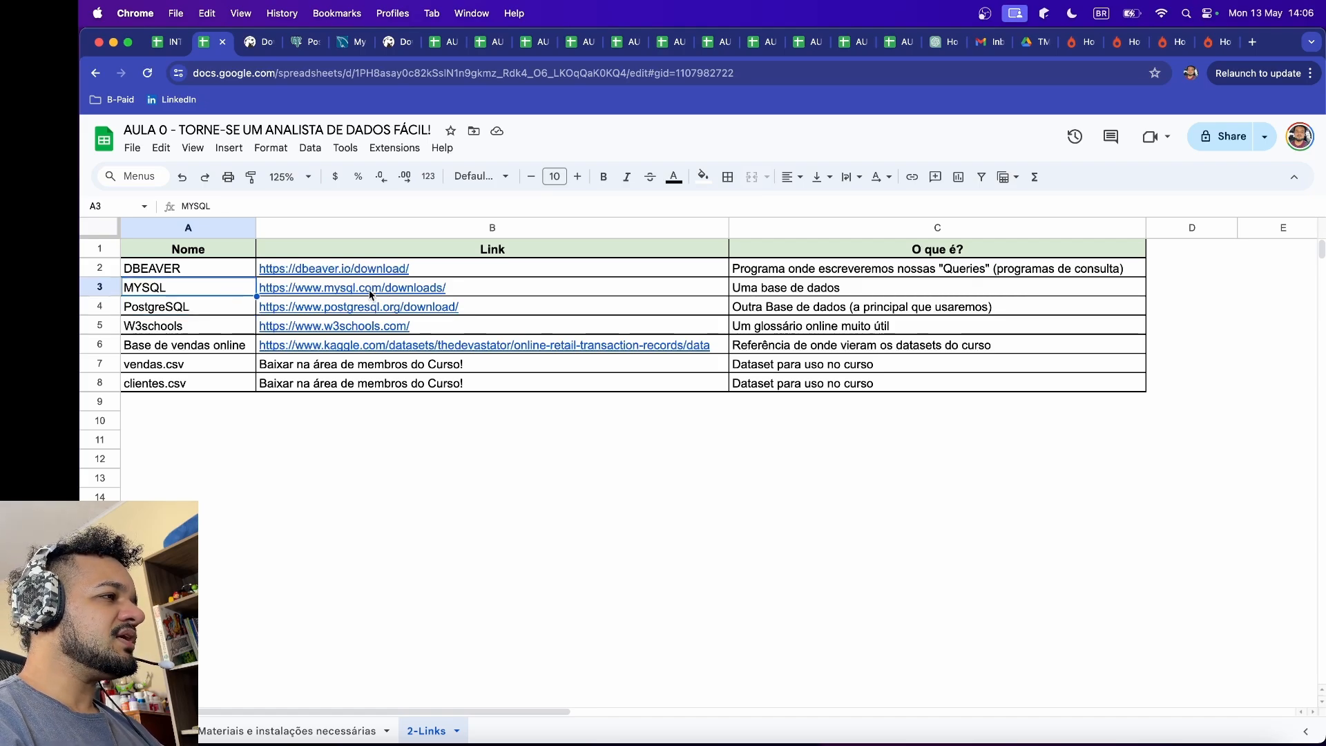
# Step: Follow the MySQL downloads link through MySQL Community (GPL) Downloads to MySQL Community Server and review the available macOS packages
pyautogui.click(369, 288)
pyautogui.click(354, 312)
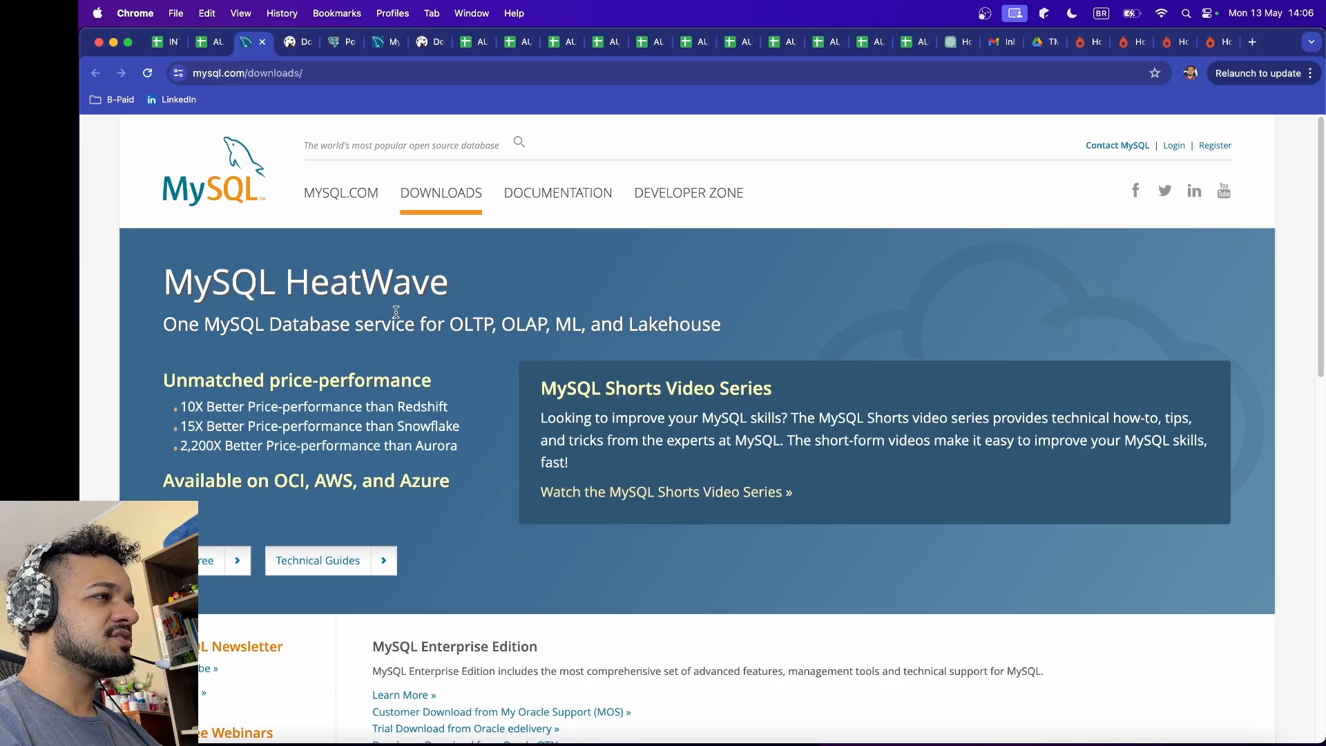
pyautogui.scroll(-5, 578, 453)
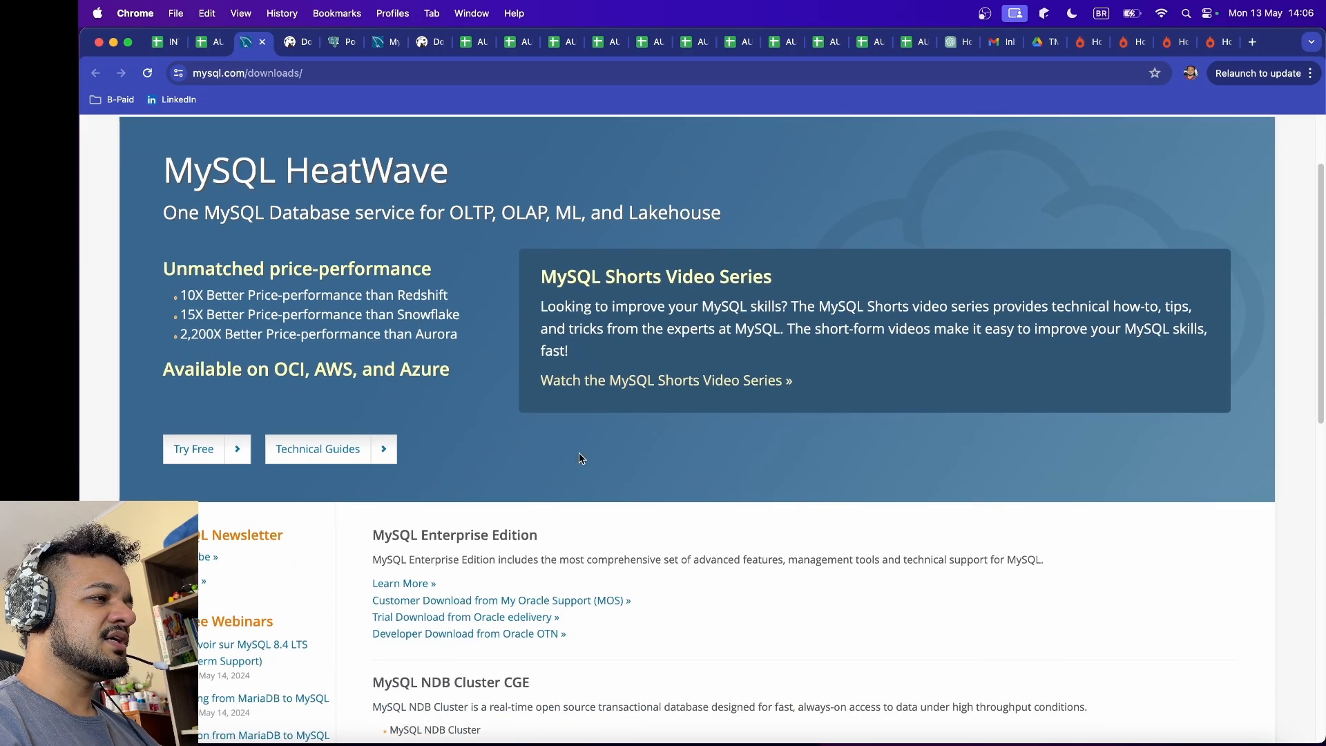
pyautogui.scroll(-4, 578, 454)
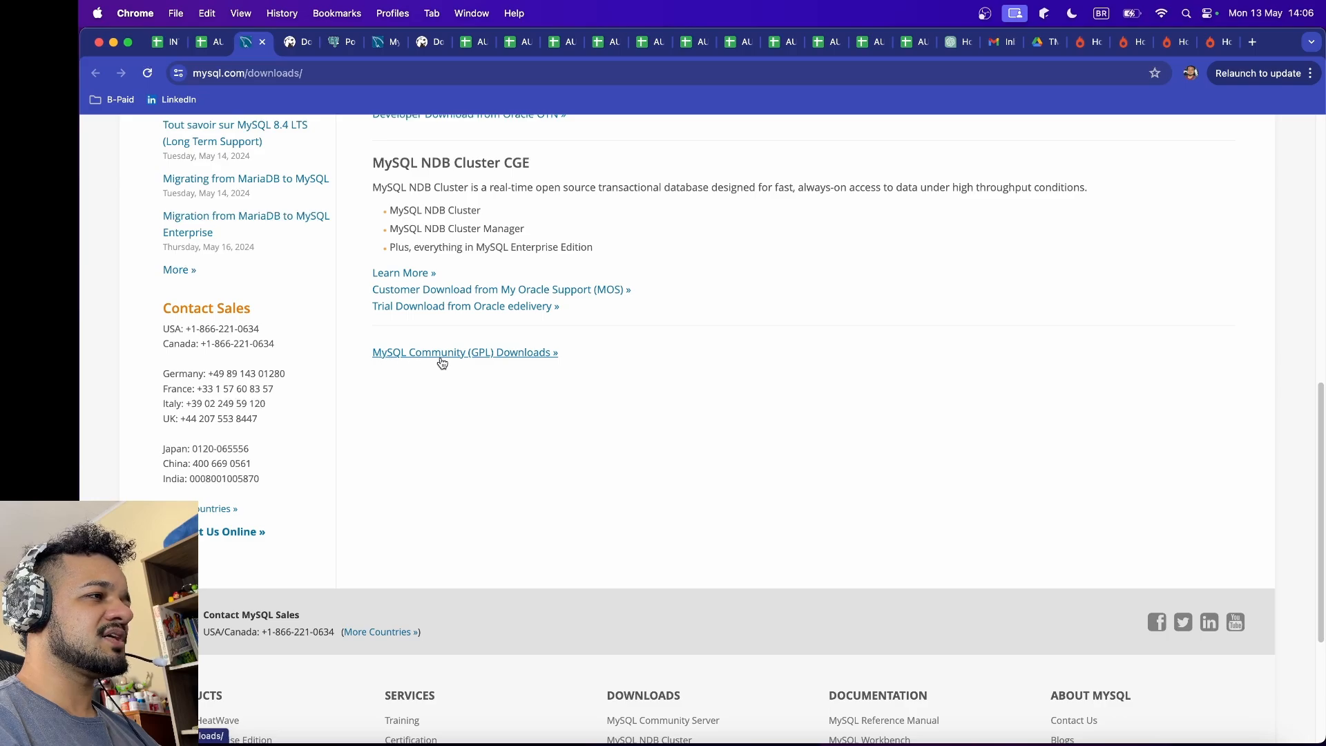
pyautogui.click(508, 357)
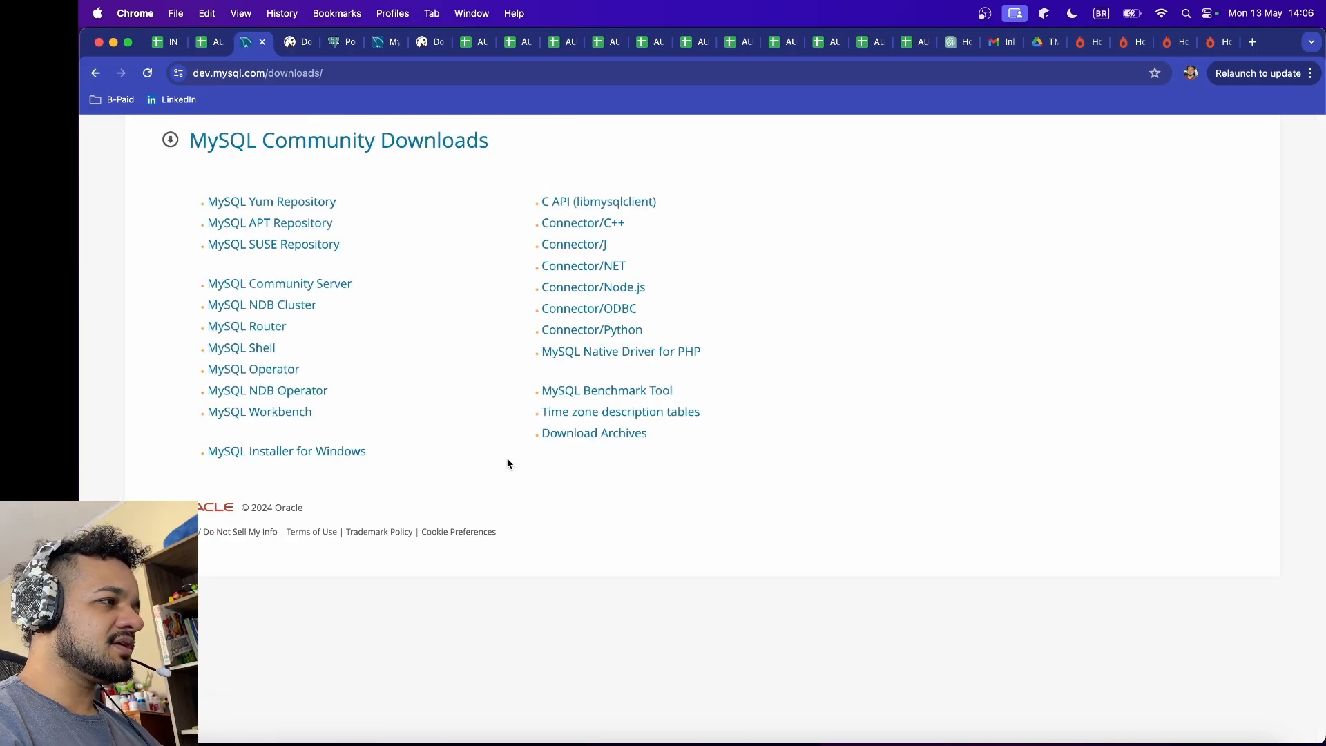
pyautogui.click(333, 291)
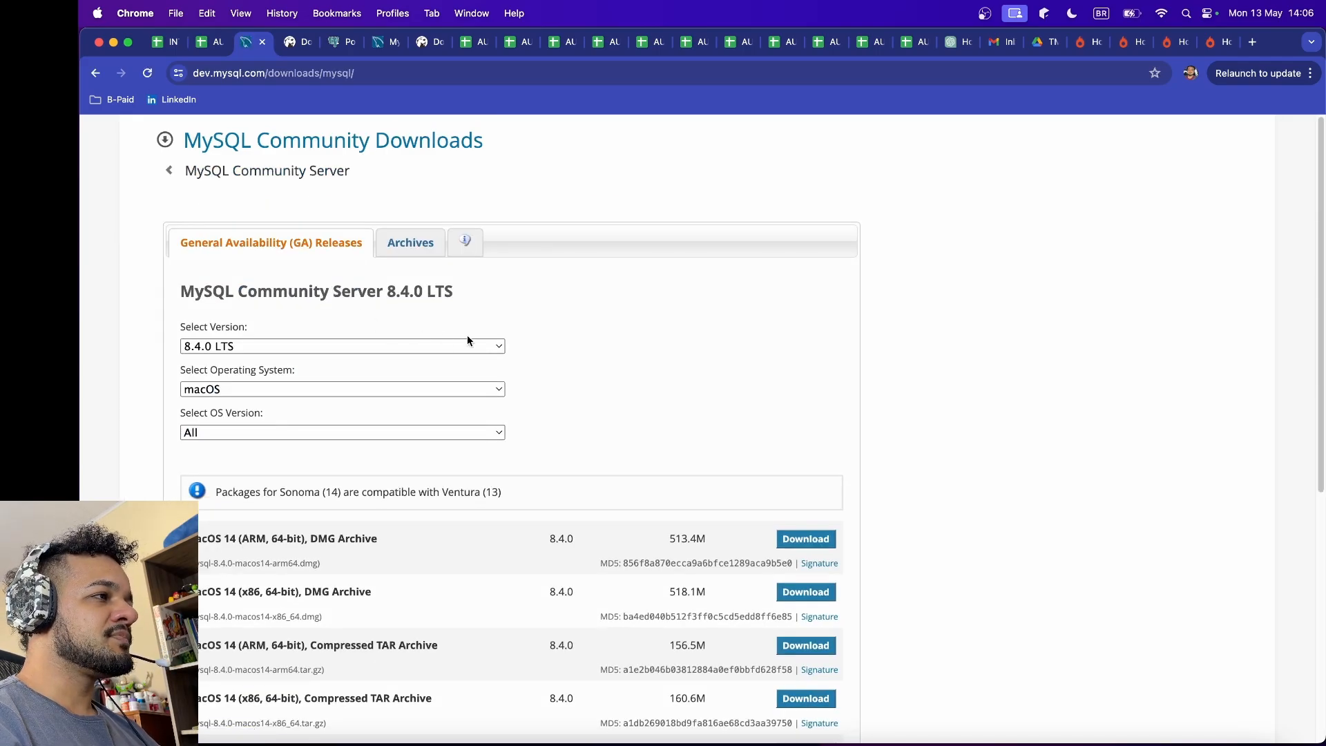
pyautogui.scroll(-3, 566, 337)
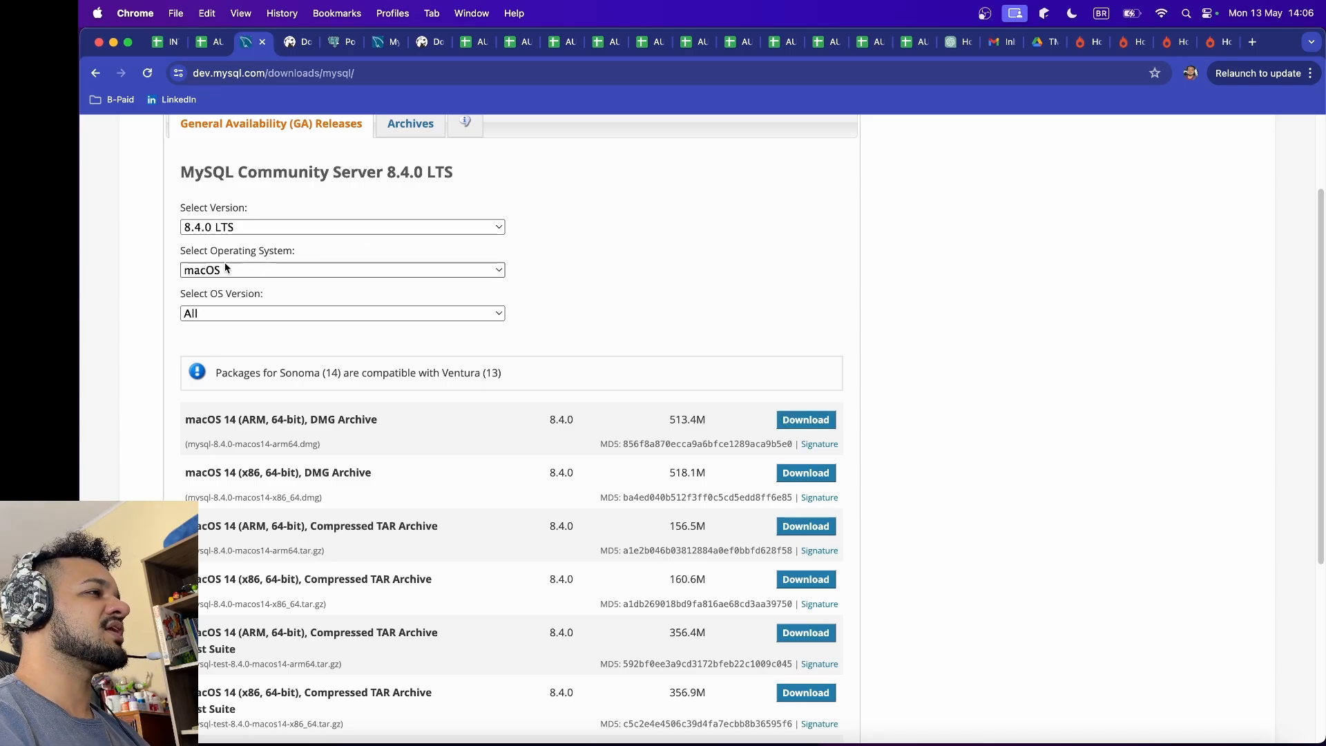
pyautogui.scroll(-3, 467, 453)
pyautogui.scroll(-4, 361, 562)
pyautogui.scroll(9, 382, 588)
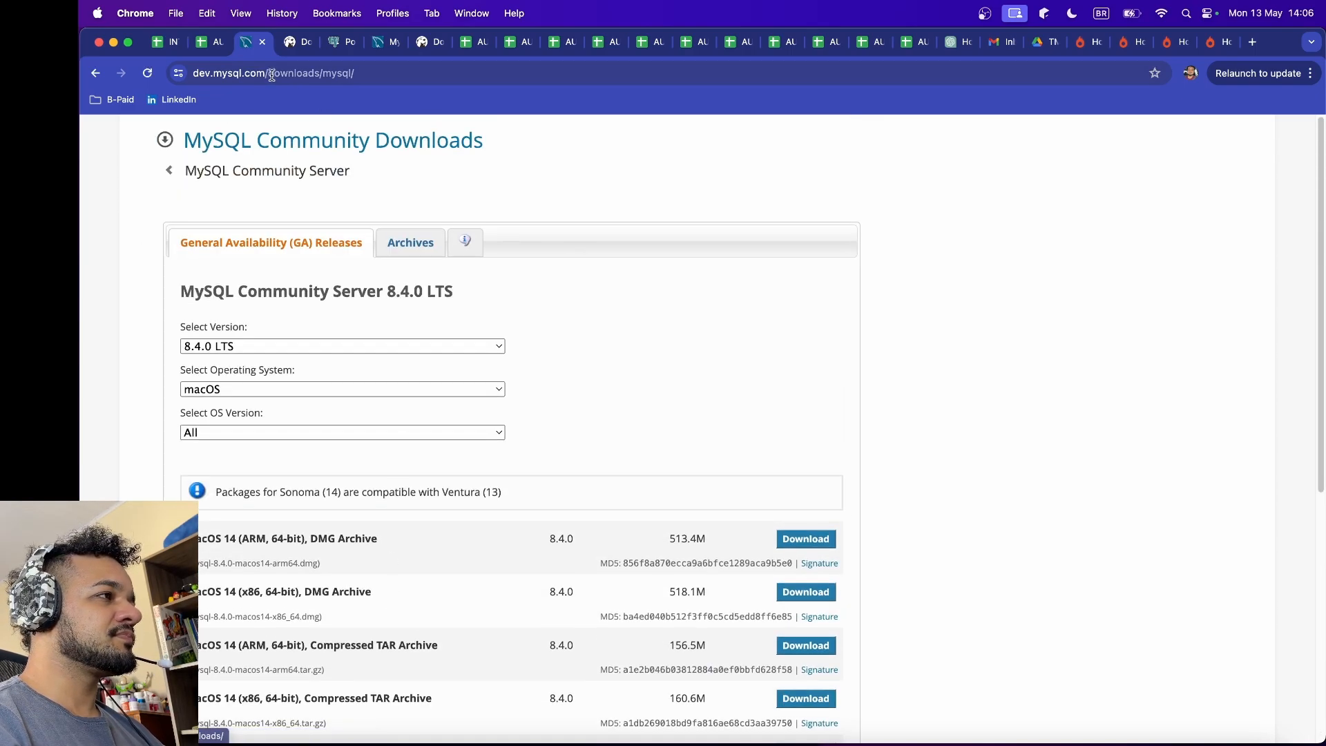
# Step: Return to the AULA 0 spreadsheet, open the PostgreSQL download link, and review the installers by operating system
pyautogui.click(208, 44)
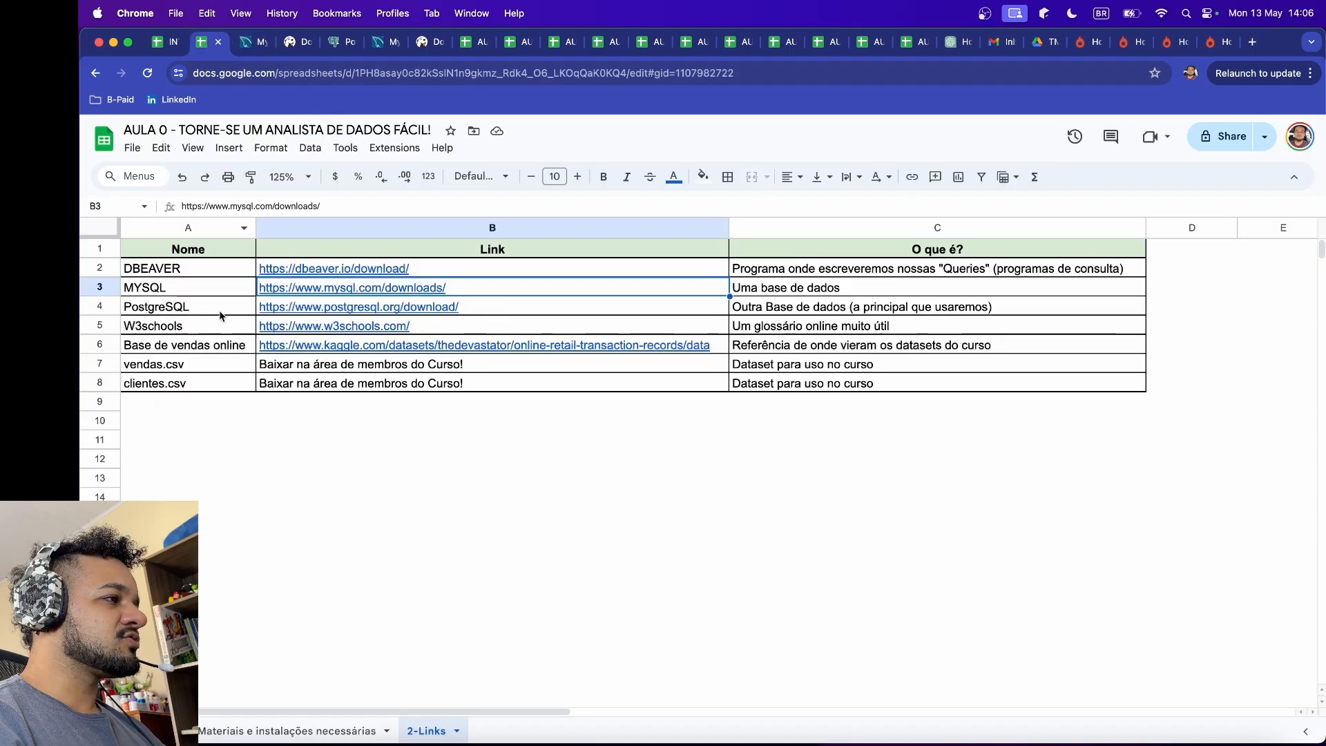
pyautogui.click(377, 308)
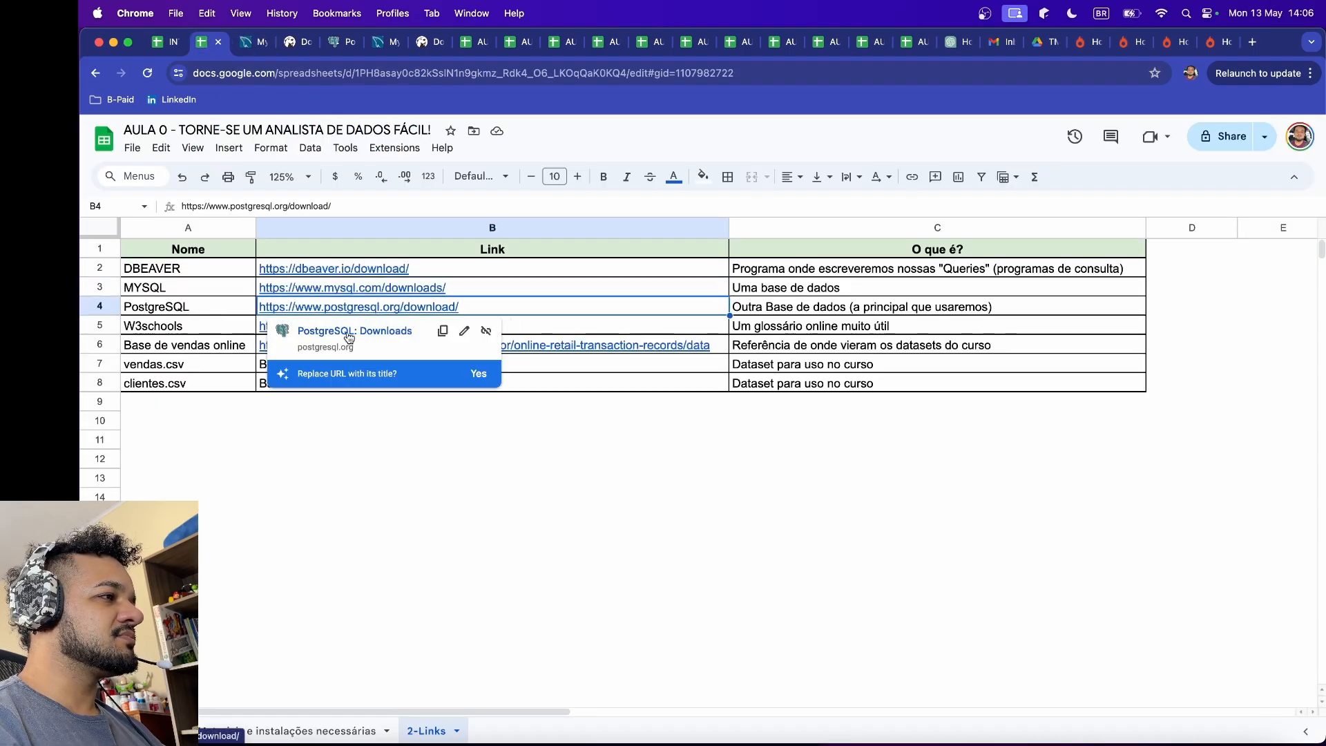
pyautogui.click(349, 334)
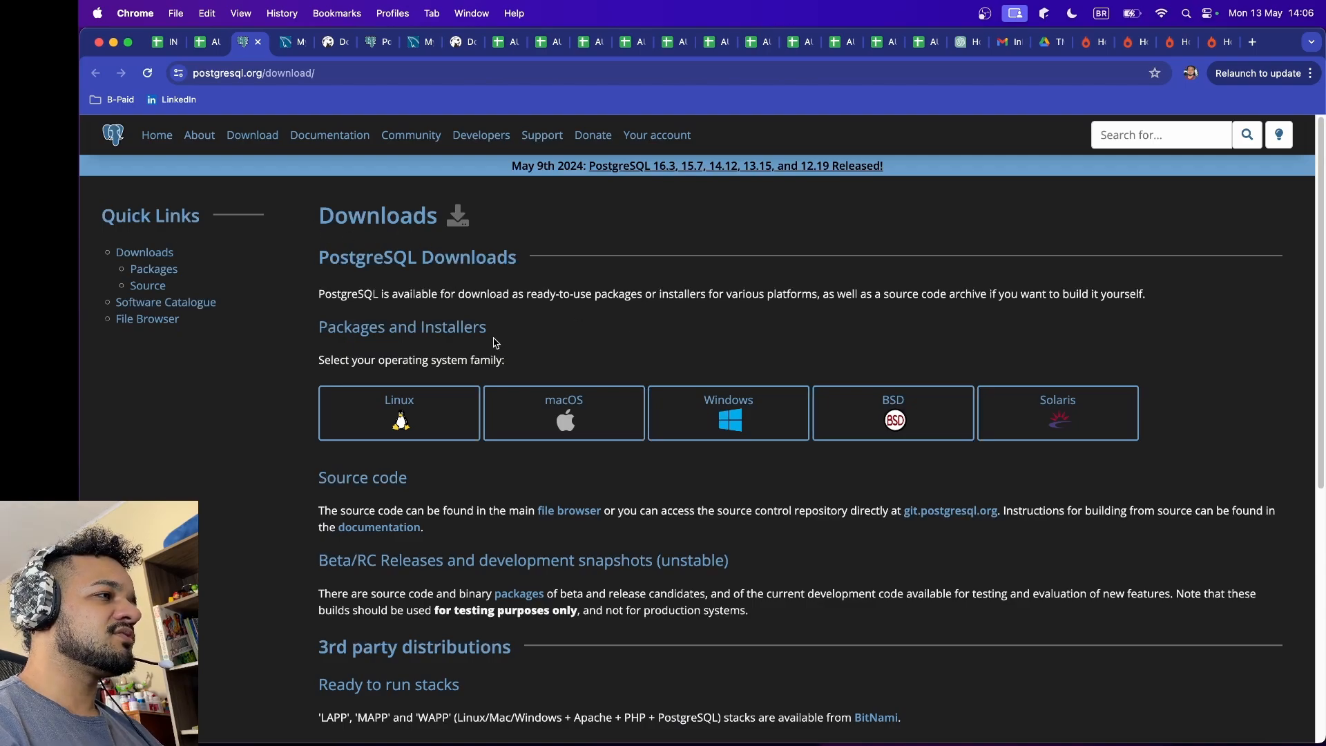
pyautogui.scroll(-3, 667, 428)
pyautogui.scroll(3, 490, 366)
# Step: Close all the open PostgreSQL, MySQL and DBeaver download tabs and return to the AULA 0 spreadsheet
pyautogui.click(257, 44)
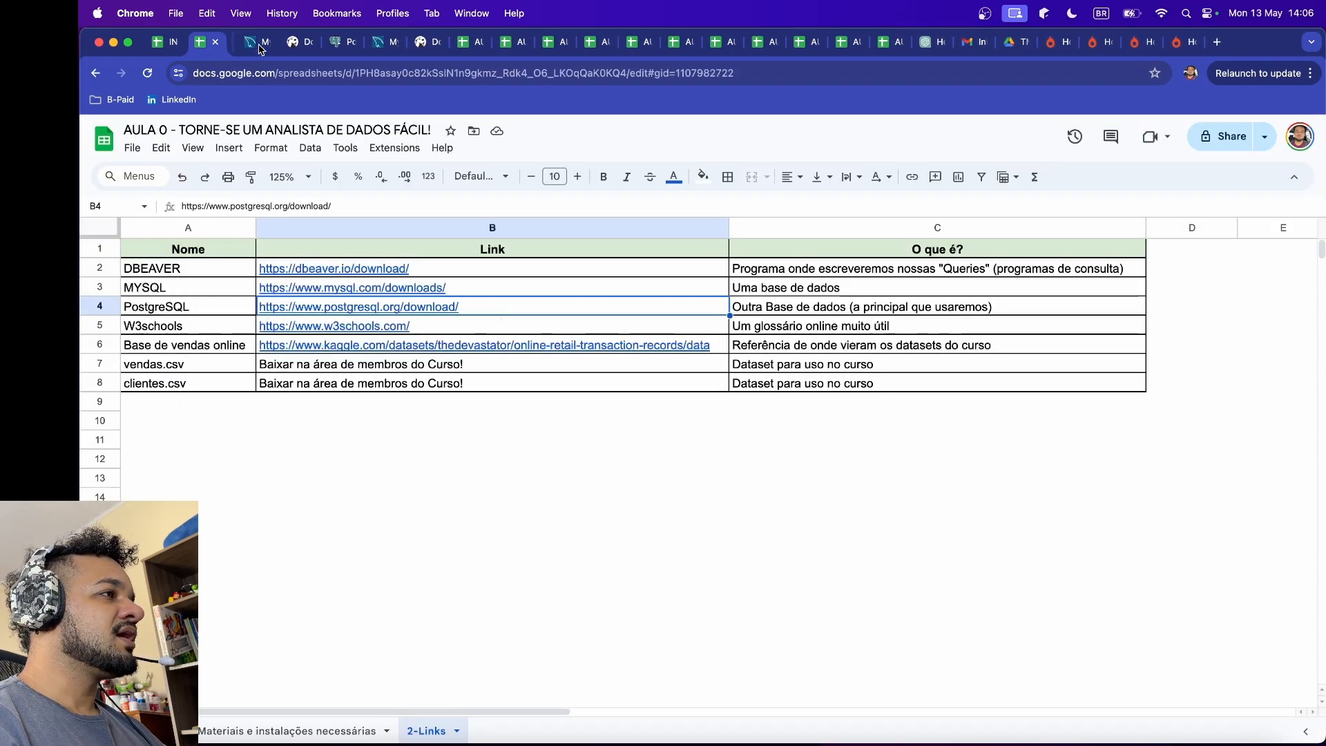
pyautogui.click(251, 46)
pyautogui.click(257, 43)
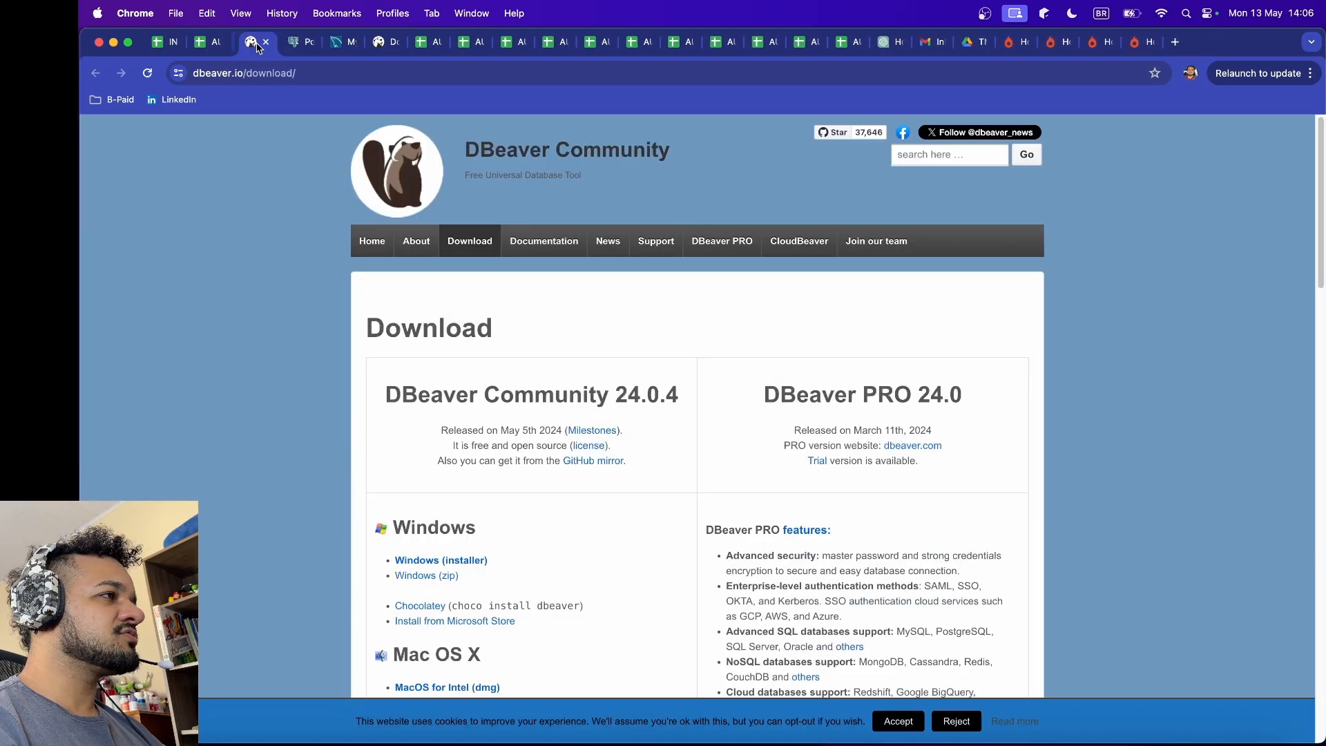
pyautogui.click(258, 43)
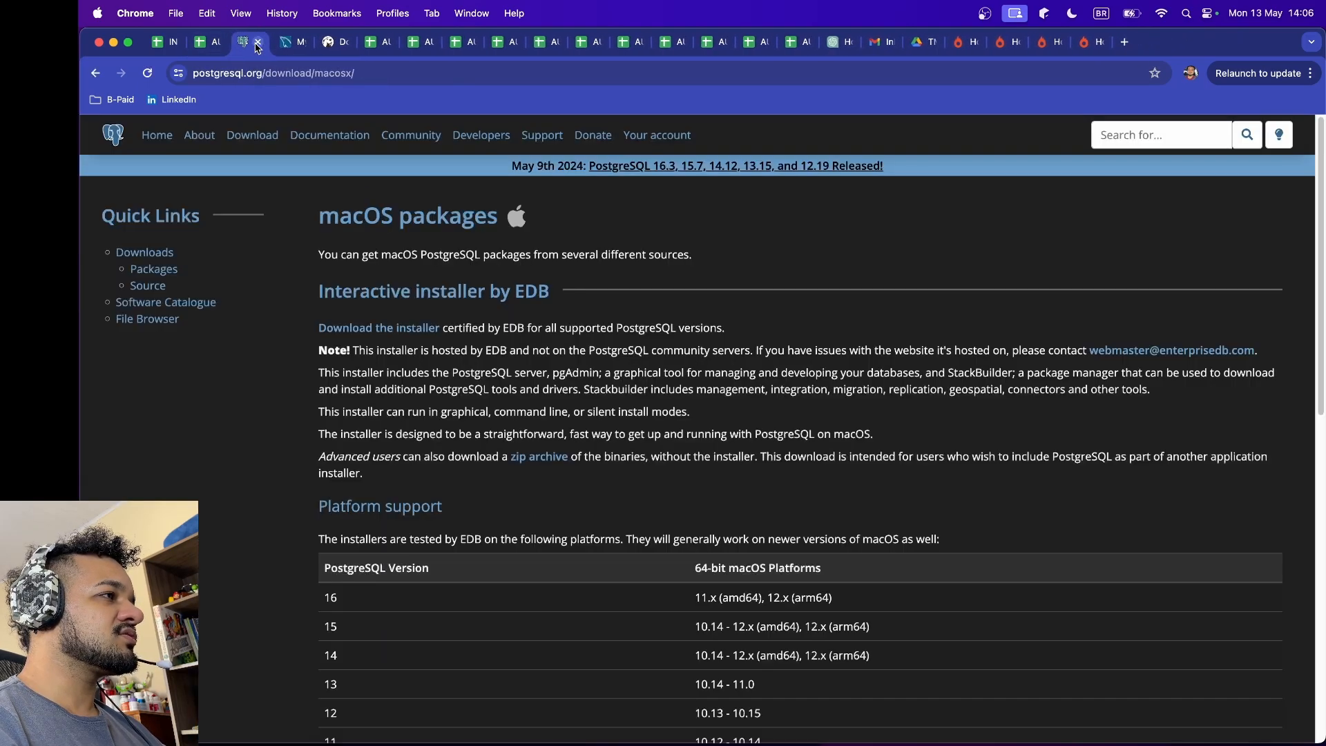
pyautogui.click(257, 44)
pyautogui.click(257, 44)
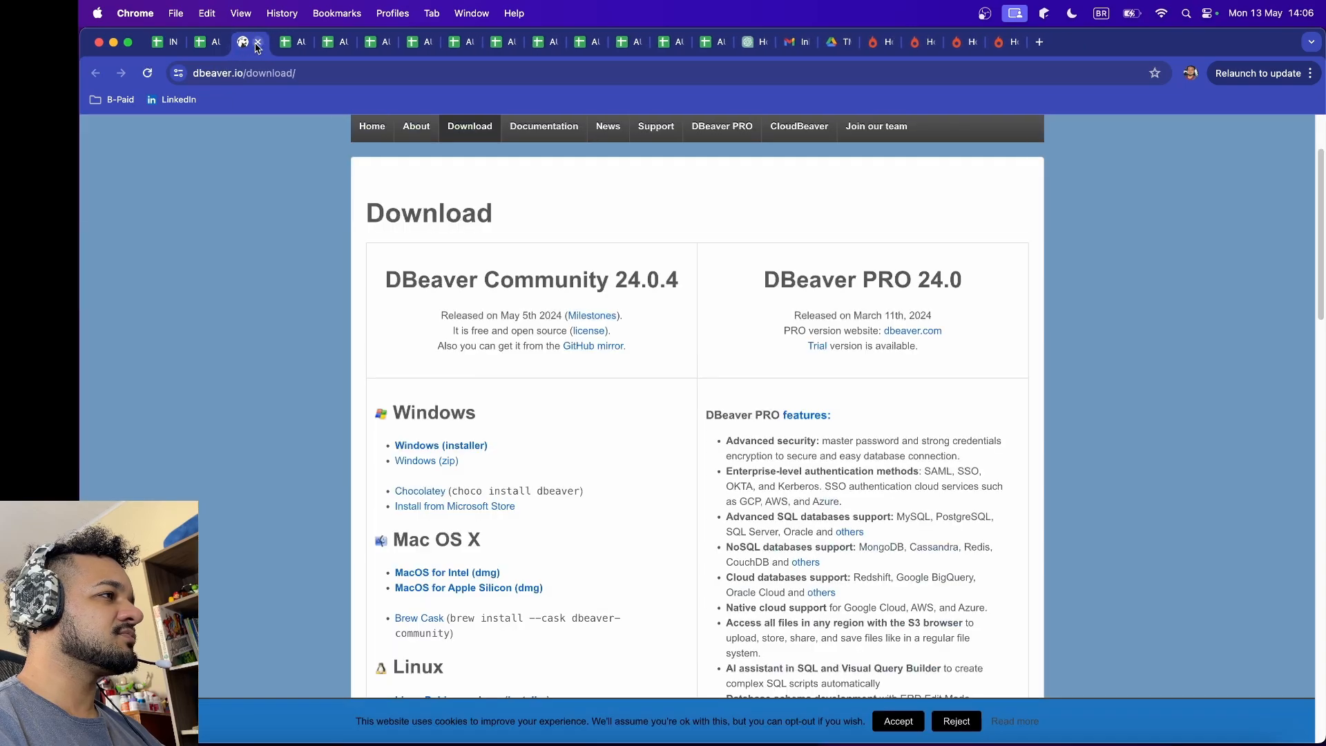
pyautogui.click(258, 43)
pyautogui.click(210, 43)
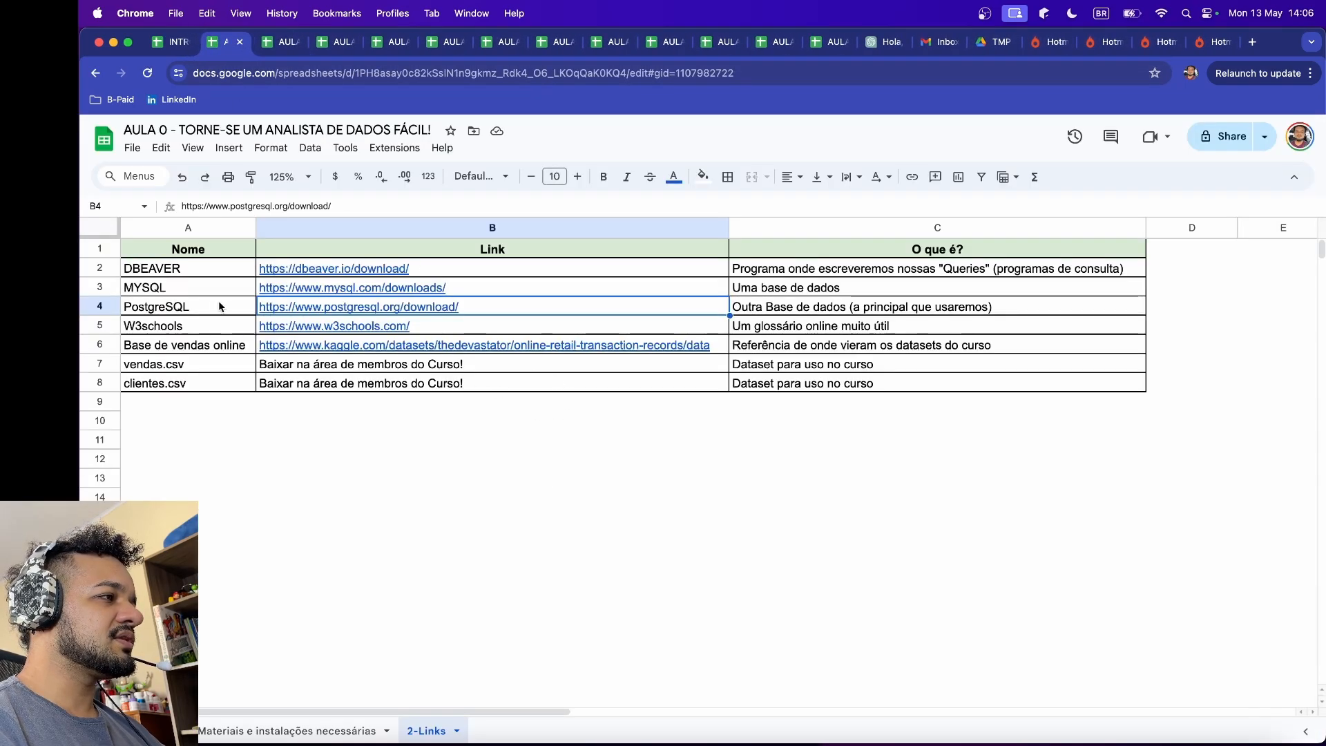
# Step: Select the MYSQL and PostgreSQL name cells, A3:A4, in the links table
pyautogui.click(192, 291)
pyautogui.click(184, 310)
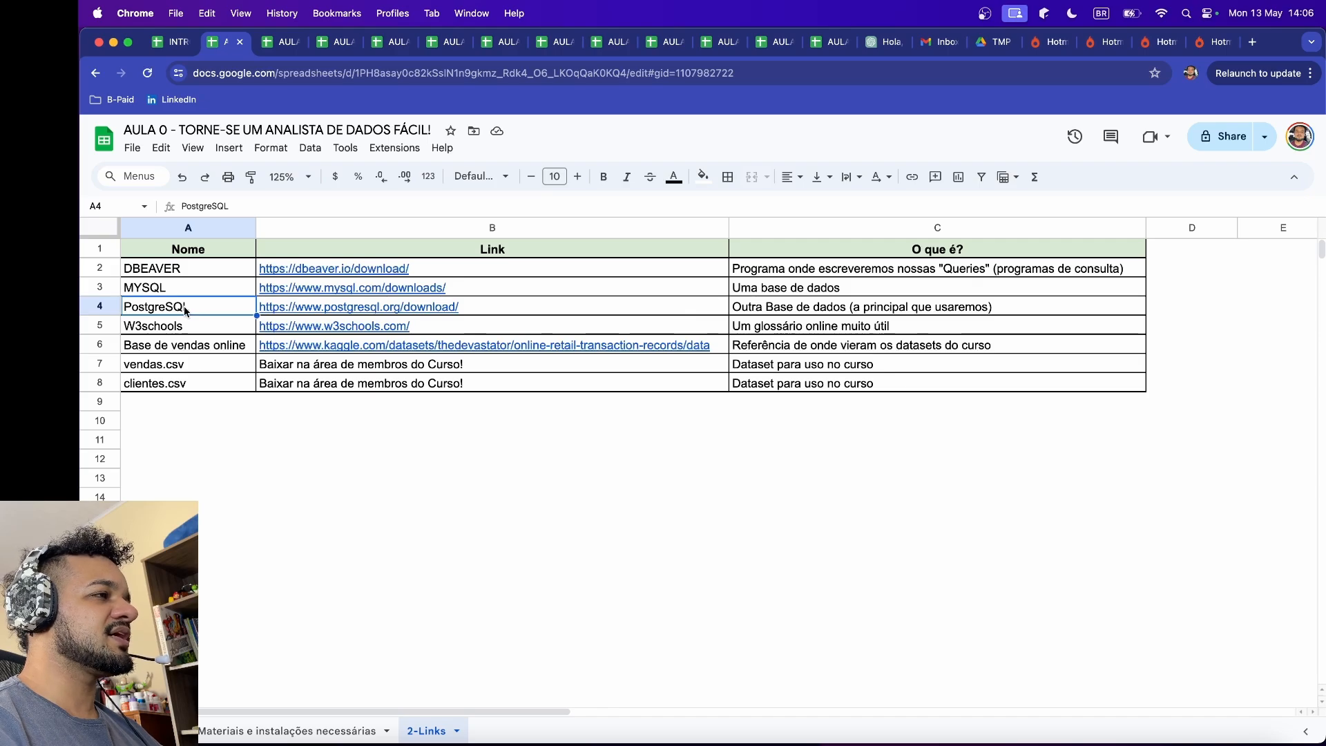
pyautogui.moveTo(203, 293); pyautogui.dragTo(210, 313)
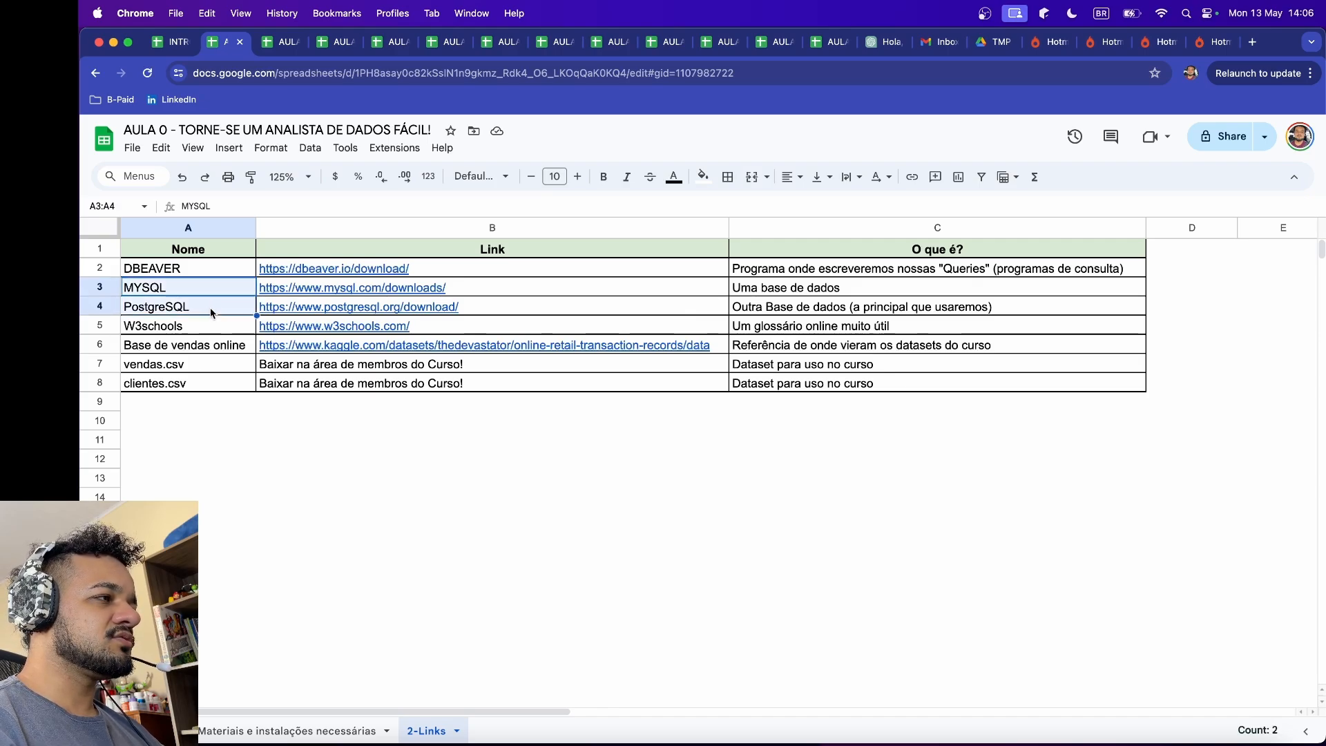
# Step: Select the MYSQL and PostgreSQL name cells in turn, finishing on PostgreSQL in A4
pyautogui.click(218, 287)
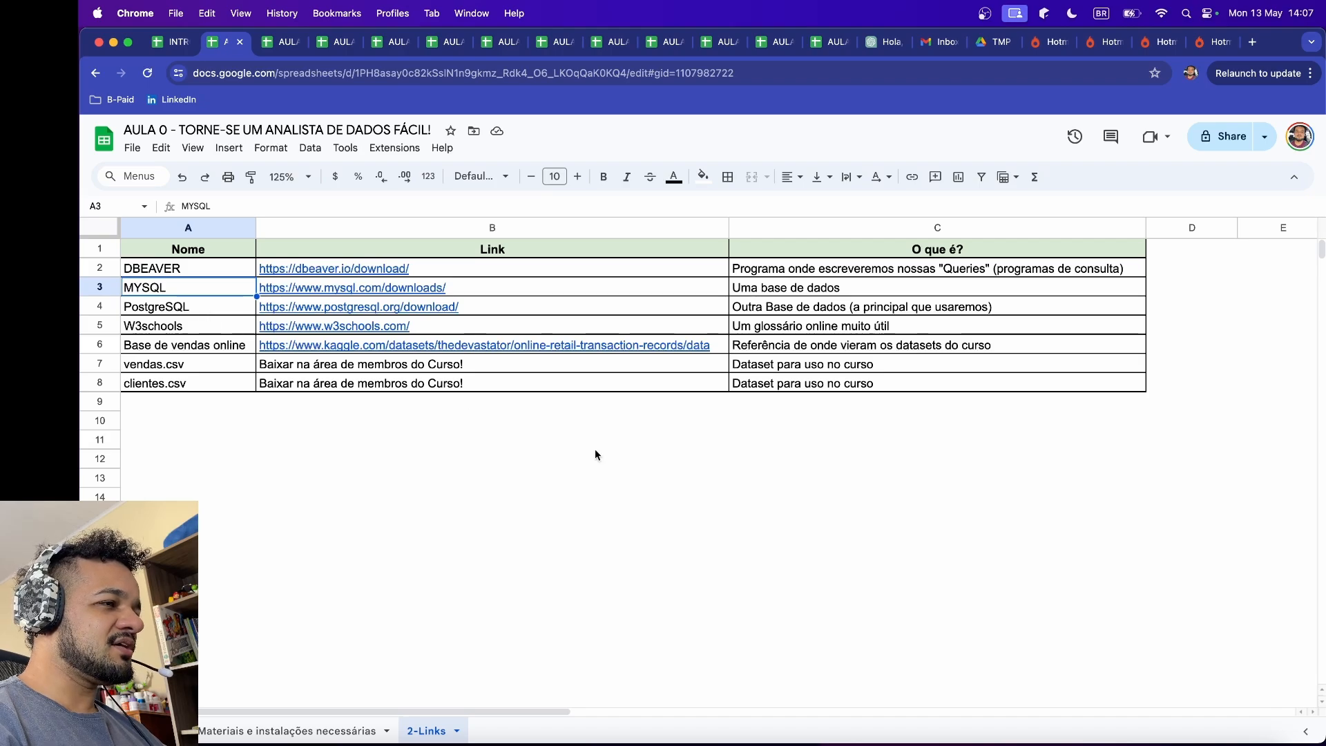
pyautogui.click(187, 310)
pyautogui.click(197, 290)
pyautogui.click(200, 300)
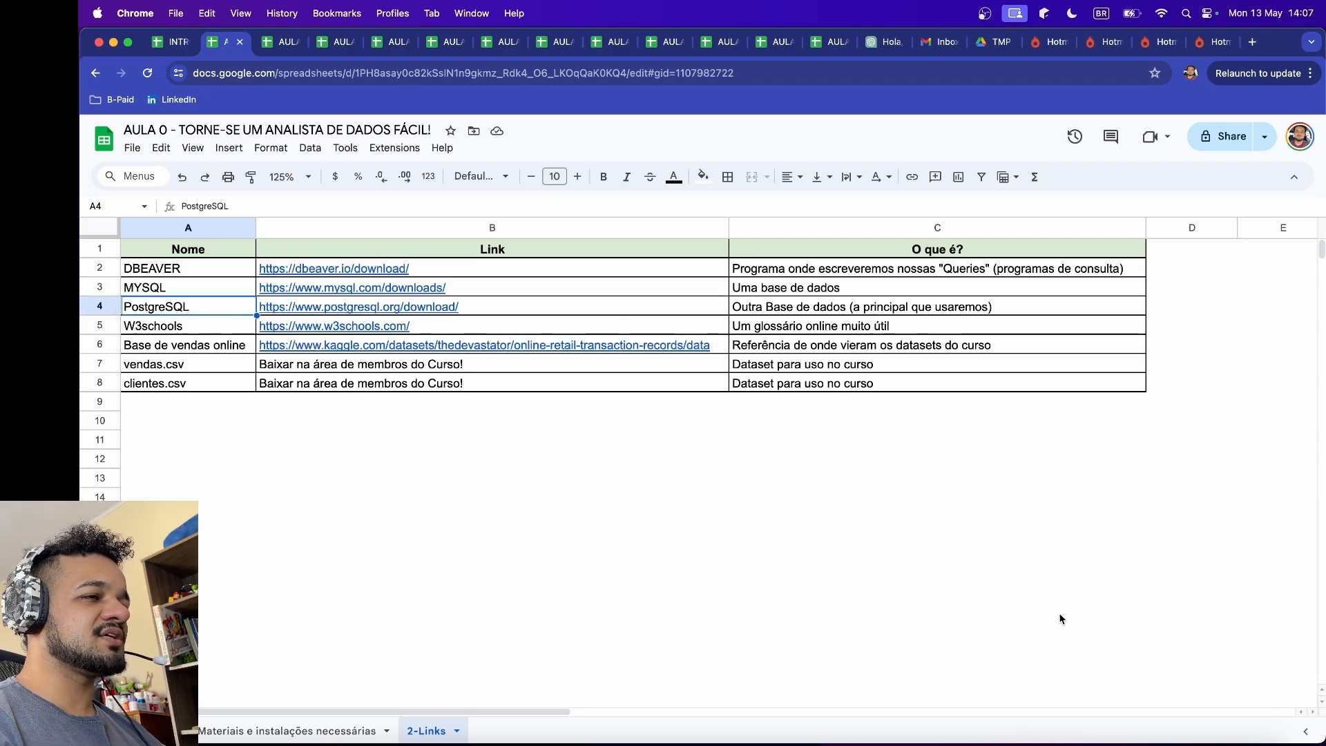
# Step: Switch to DBeaver, select the postgres connection in the Database Navigator, and minimize the program to return to the AULA 0 spreadsheet
pyautogui.click(1053, 739)
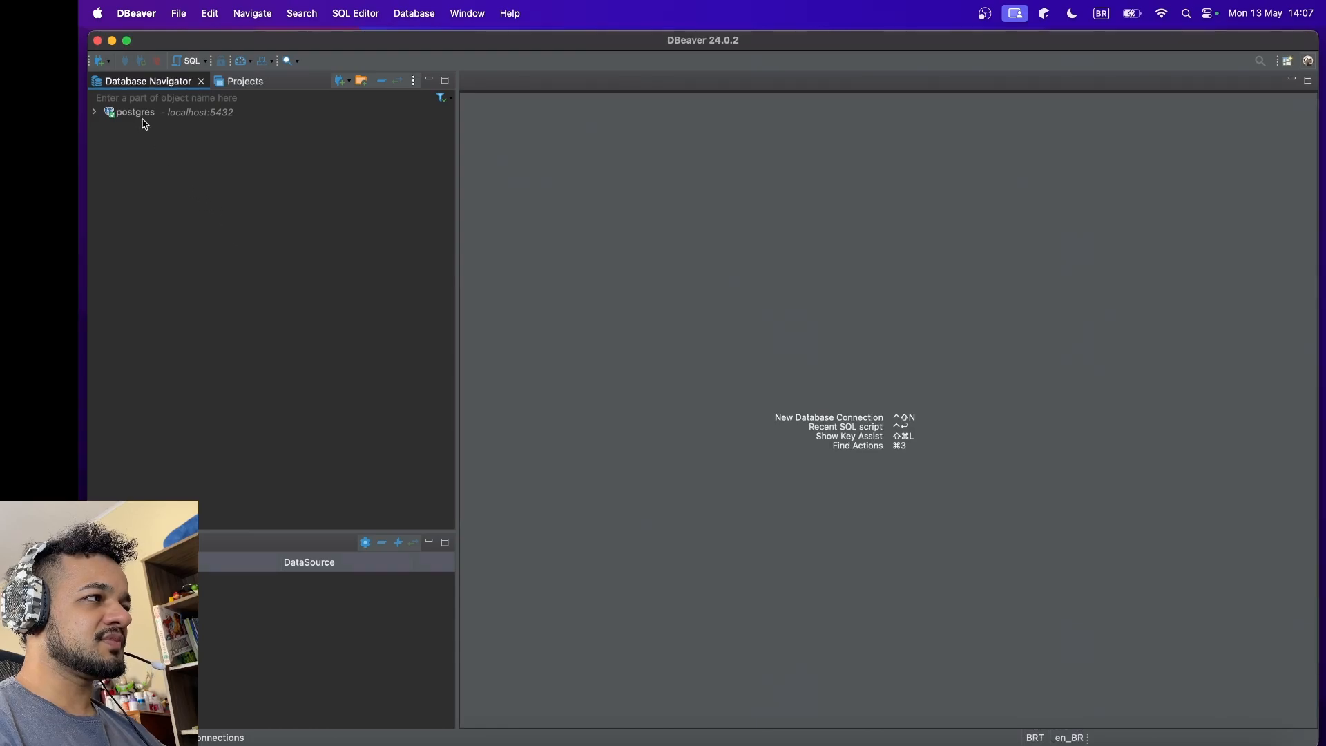
pyautogui.click(141, 114)
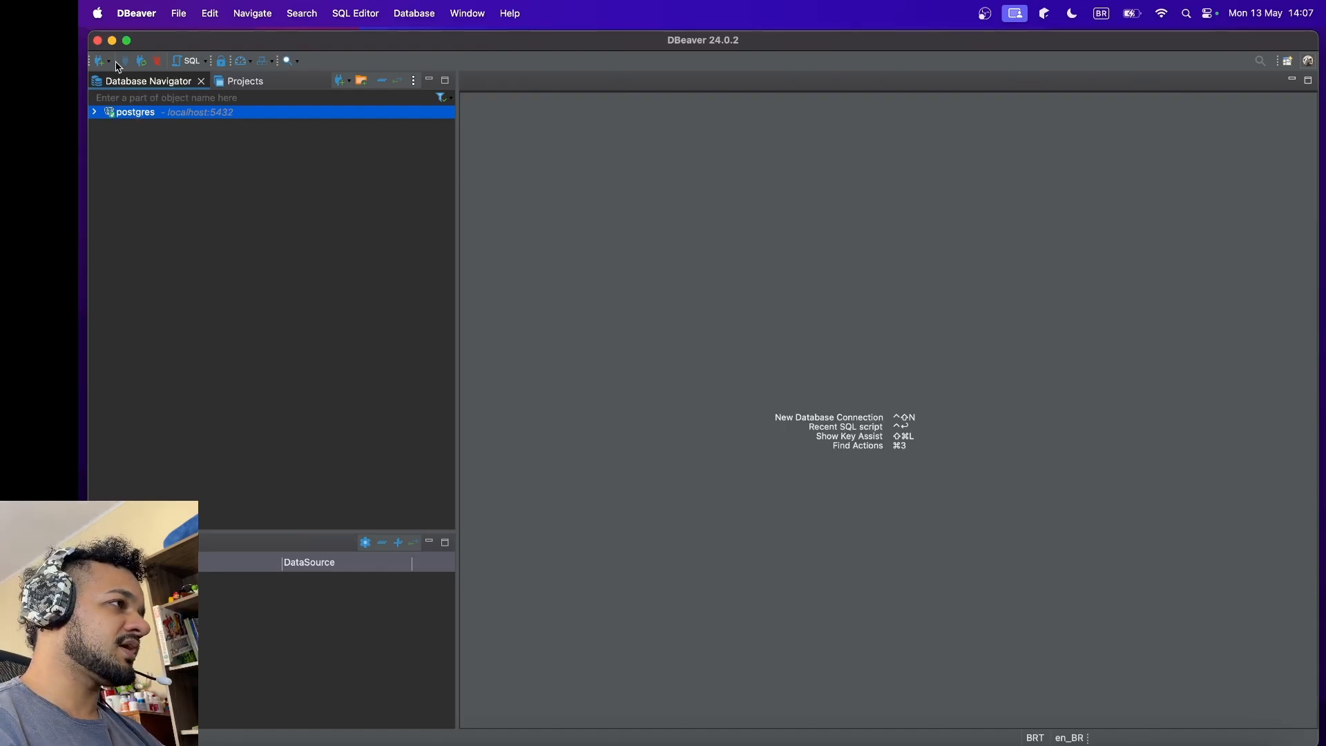
pyautogui.click(112, 40)
pyautogui.click(171, 453)
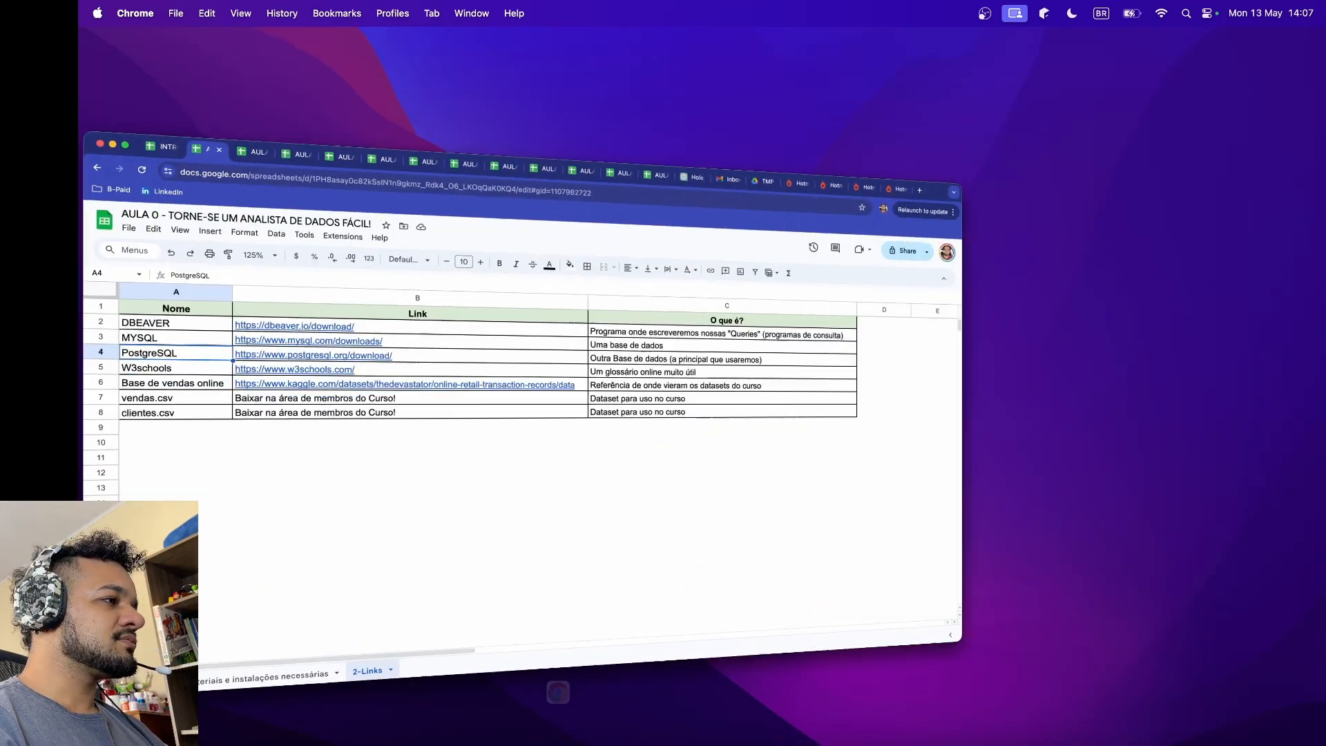
pyautogui.scroll(-1, 326, 374)
pyautogui.scroll(1, 326, 374)
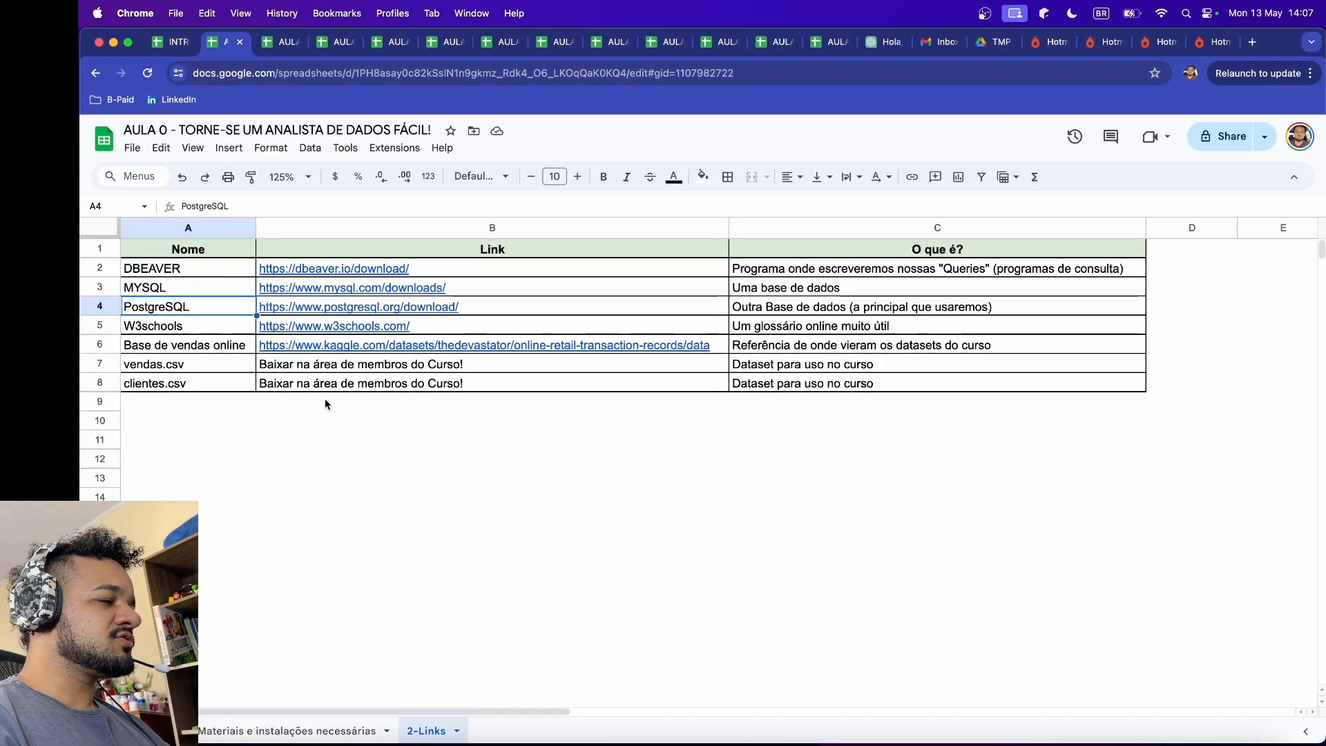
# Step: Select the W3schools entry in the links table and open its website link from cell B5
pyautogui.click(169, 332)
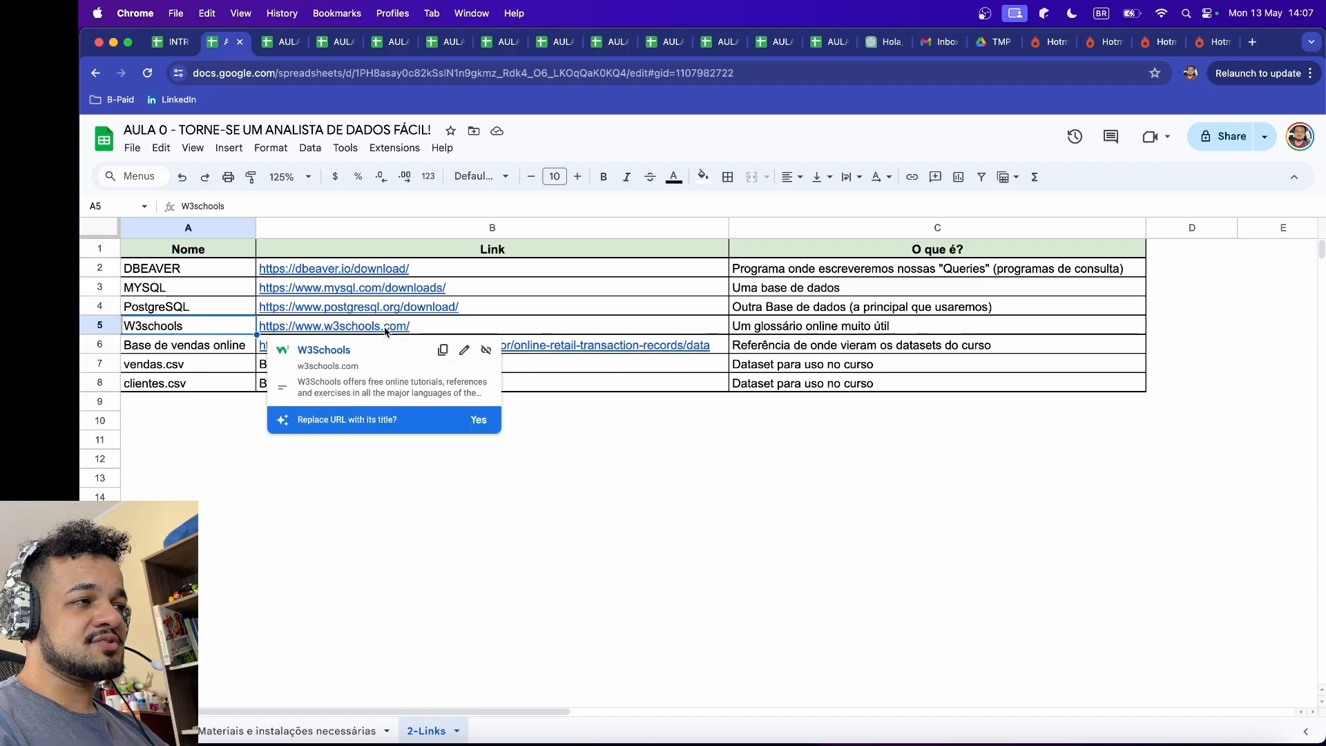
pyautogui.click(624, 499)
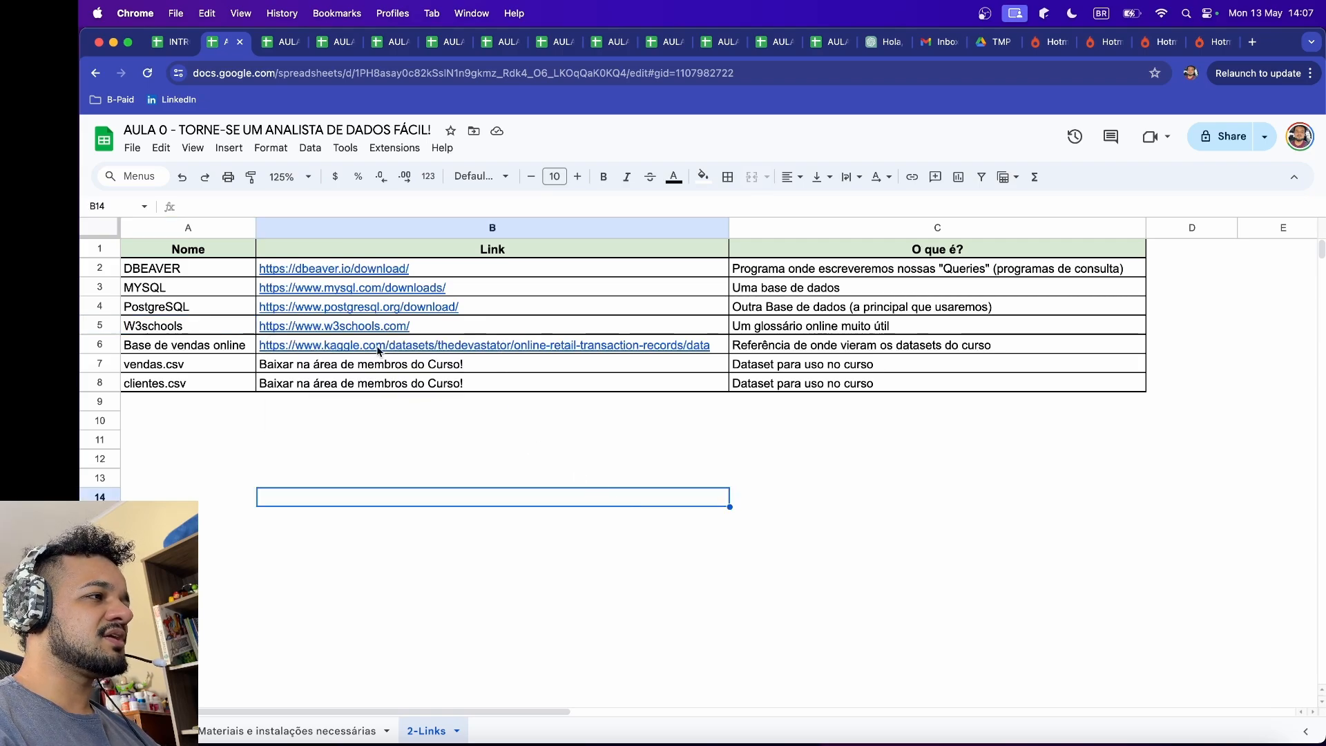
pyautogui.click(473, 331)
pyautogui.click(611, 516)
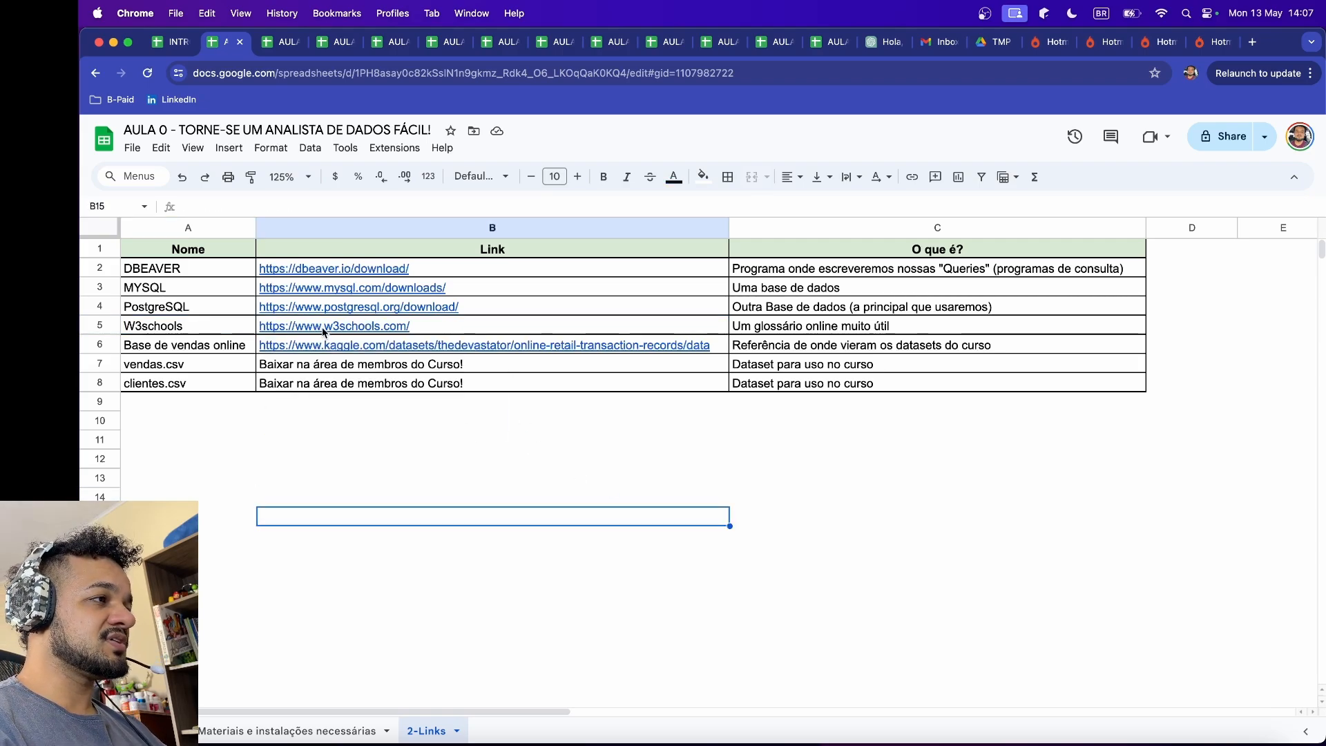
pyautogui.moveTo(273, 331)
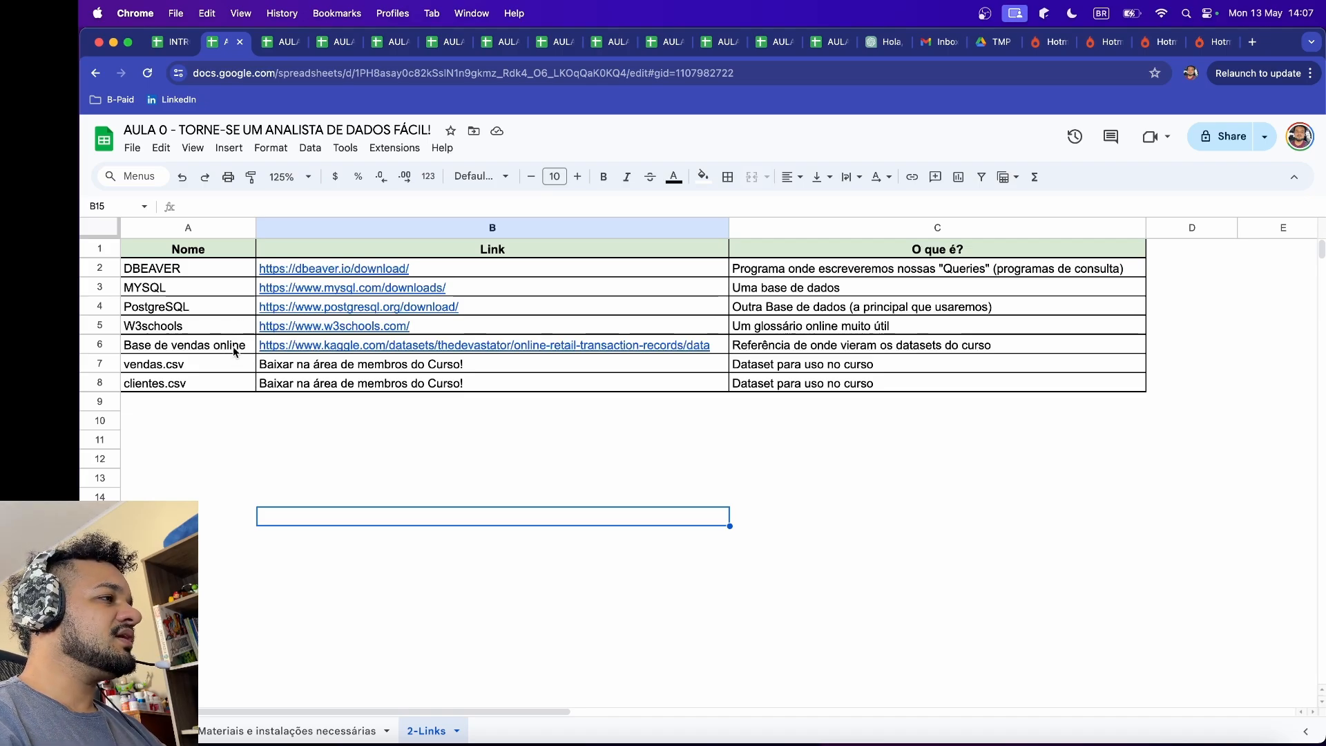
pyautogui.click(292, 330)
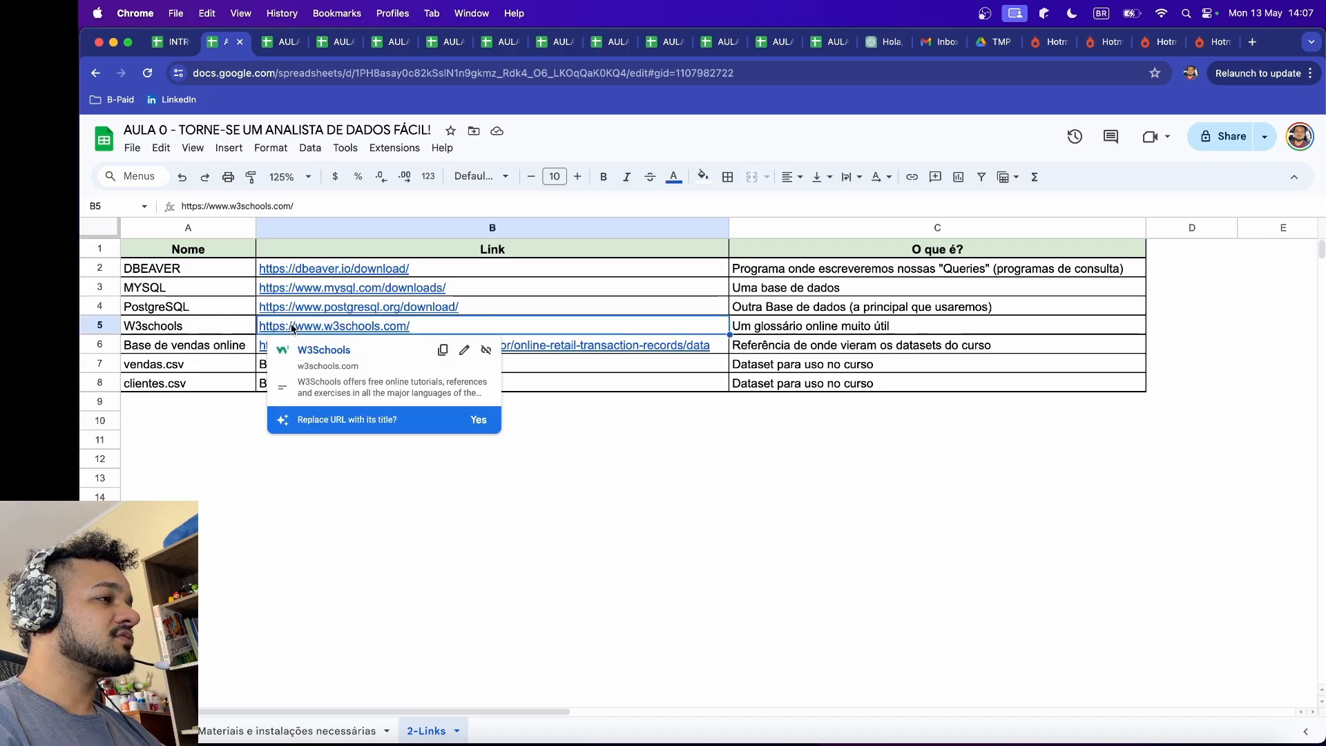
pyautogui.click(333, 351)
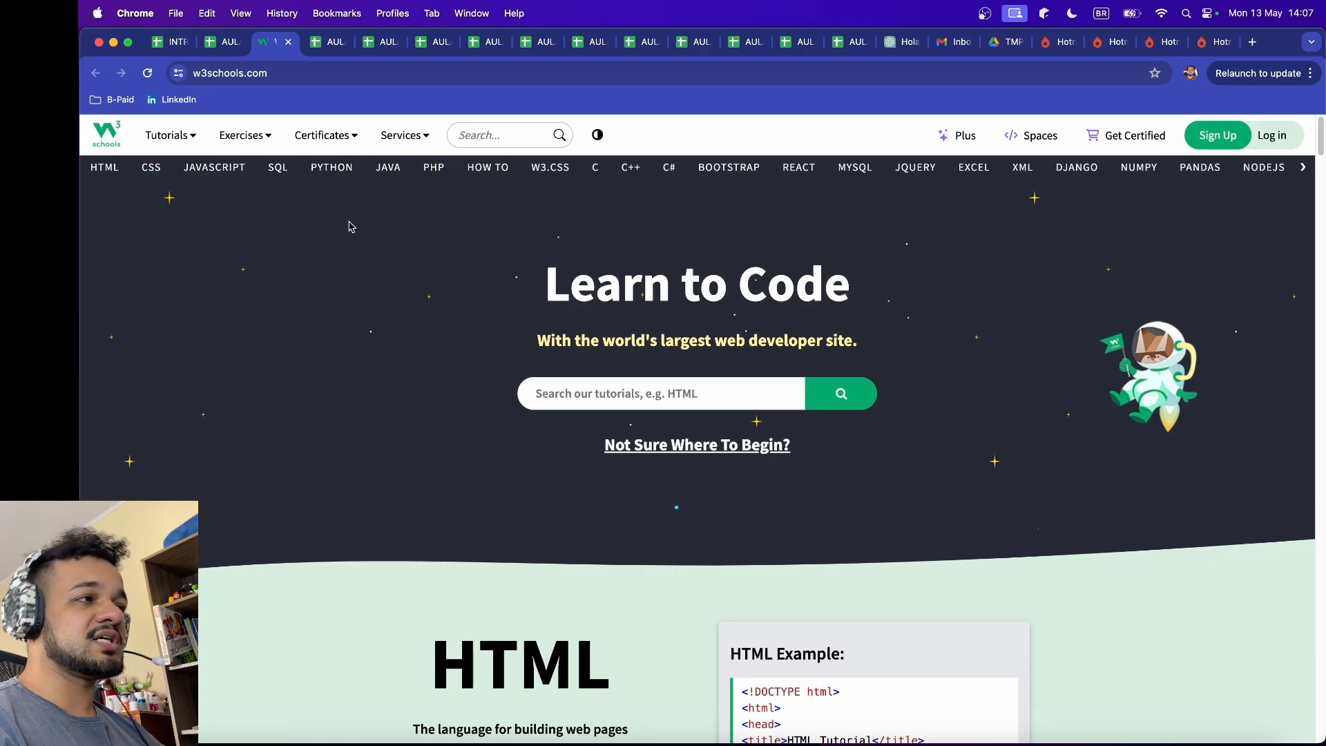
# Step: Open the W3Schools SQL tutorial, review its examples and exercises, and close the tab to return to the spreadsheet
pyautogui.click(277, 169)
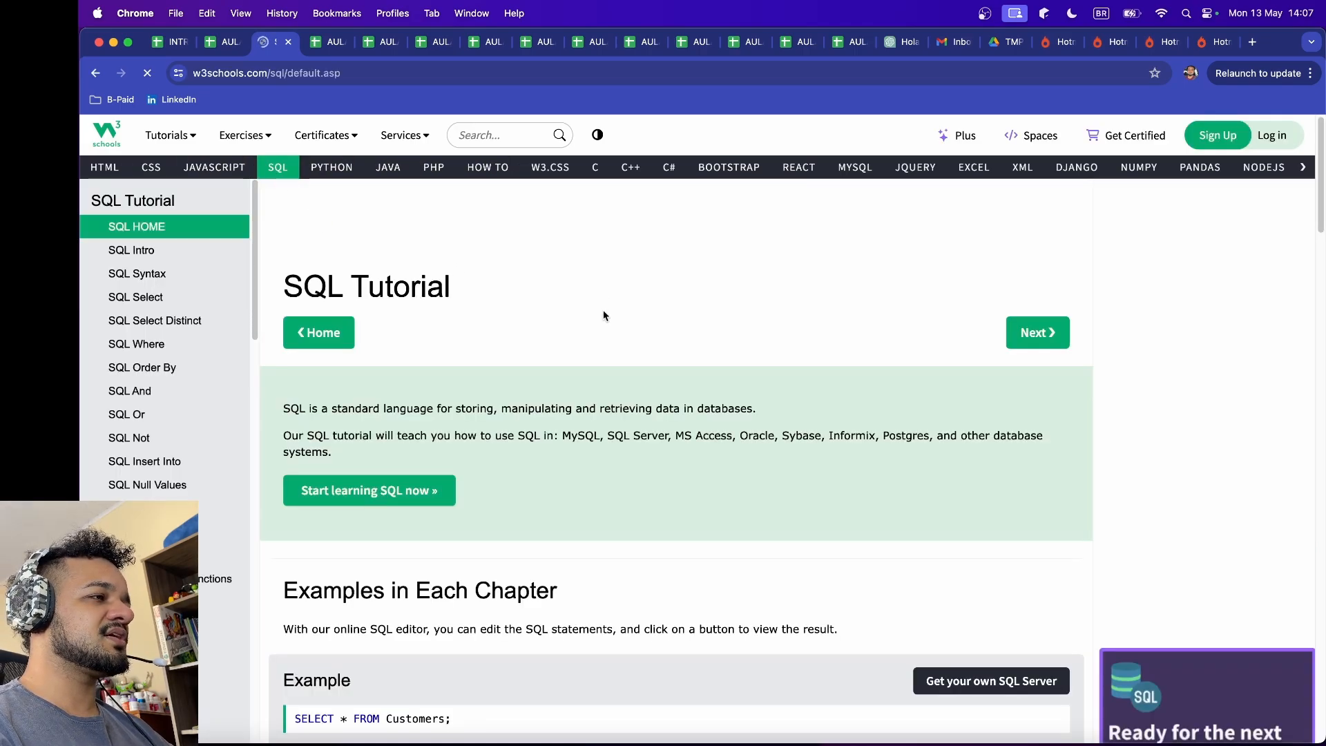
pyautogui.scroll(-1, 680, 309)
pyautogui.scroll(-10, 680, 309)
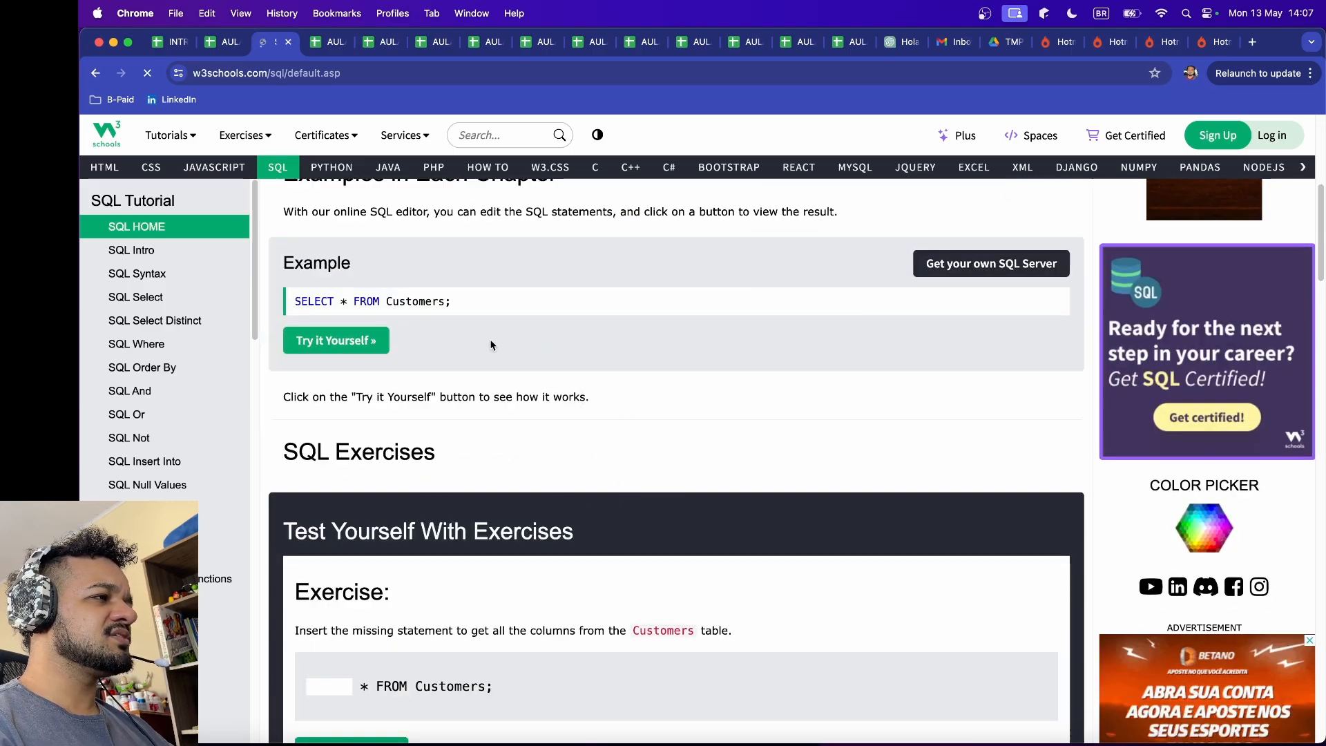
pyautogui.scroll(3, 606, 444)
pyautogui.scroll(-3, 386, 386)
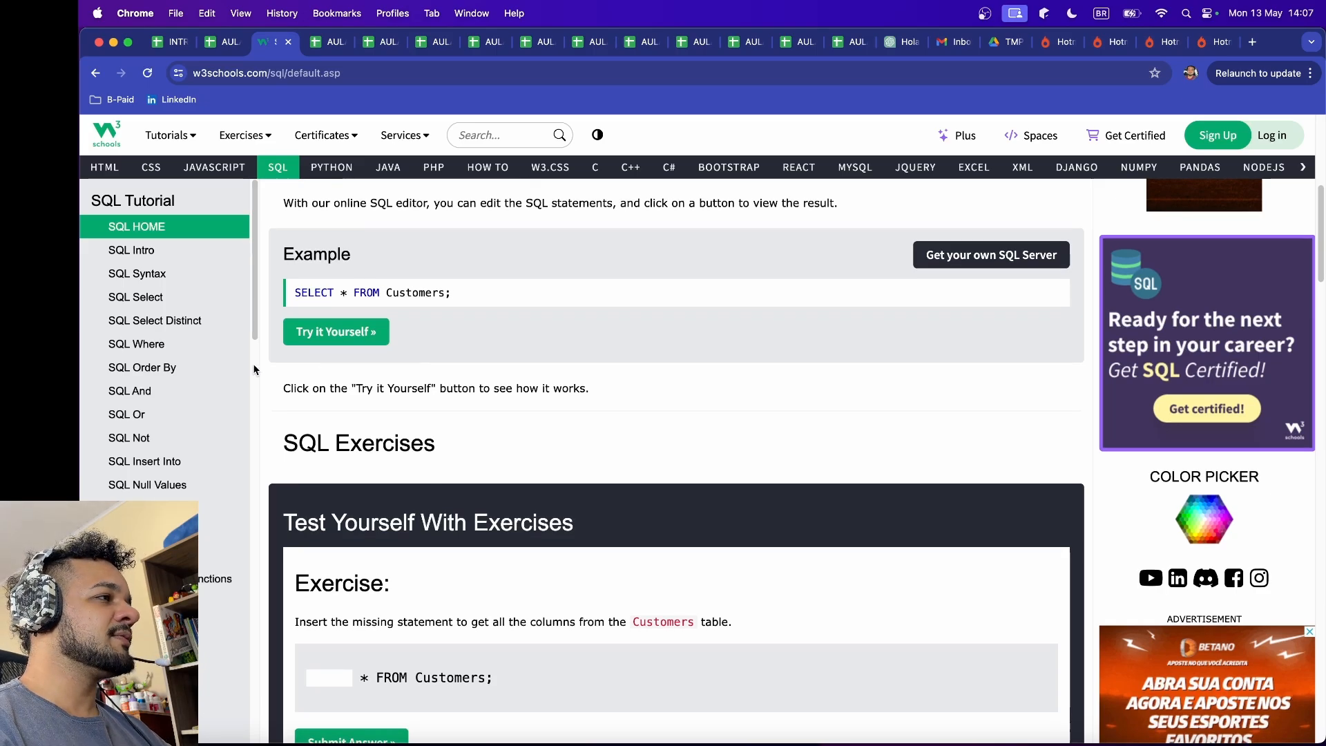
pyautogui.scroll(-3, 183, 378)
pyautogui.scroll(3, 186, 453)
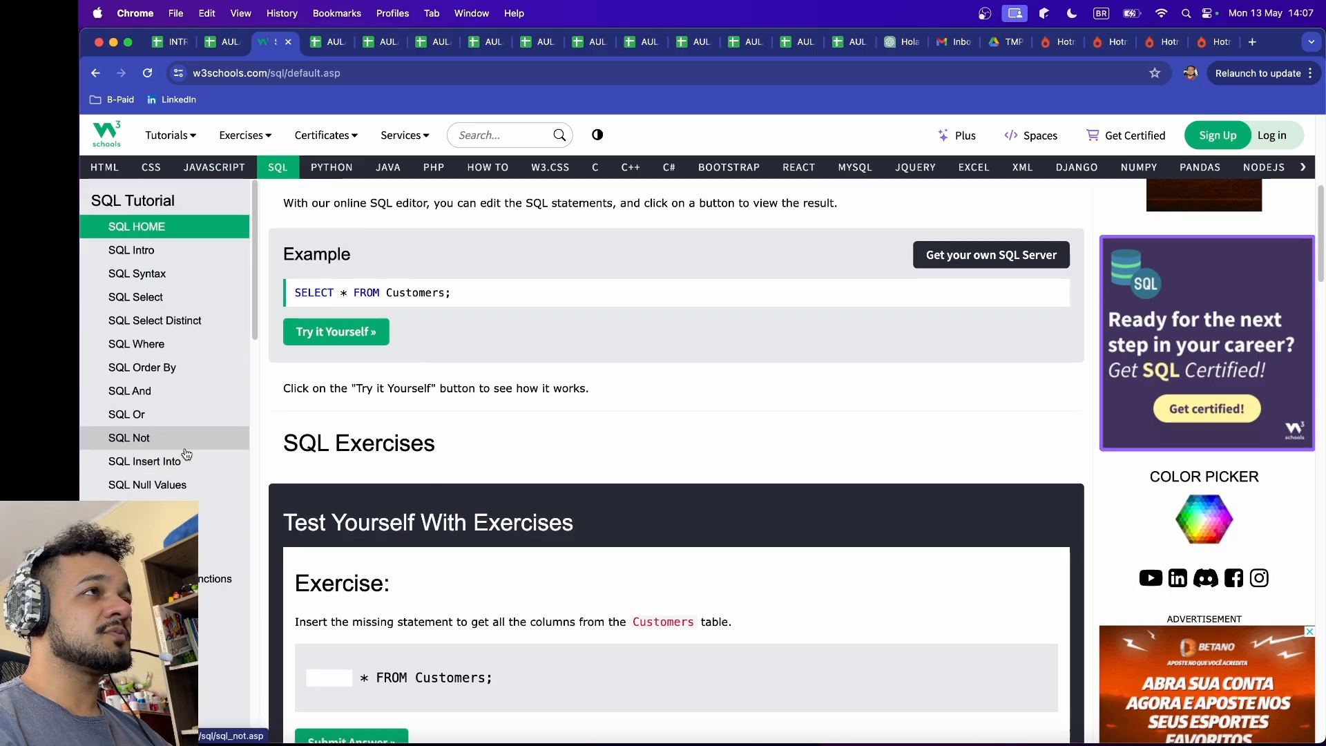
pyautogui.press('super+w')
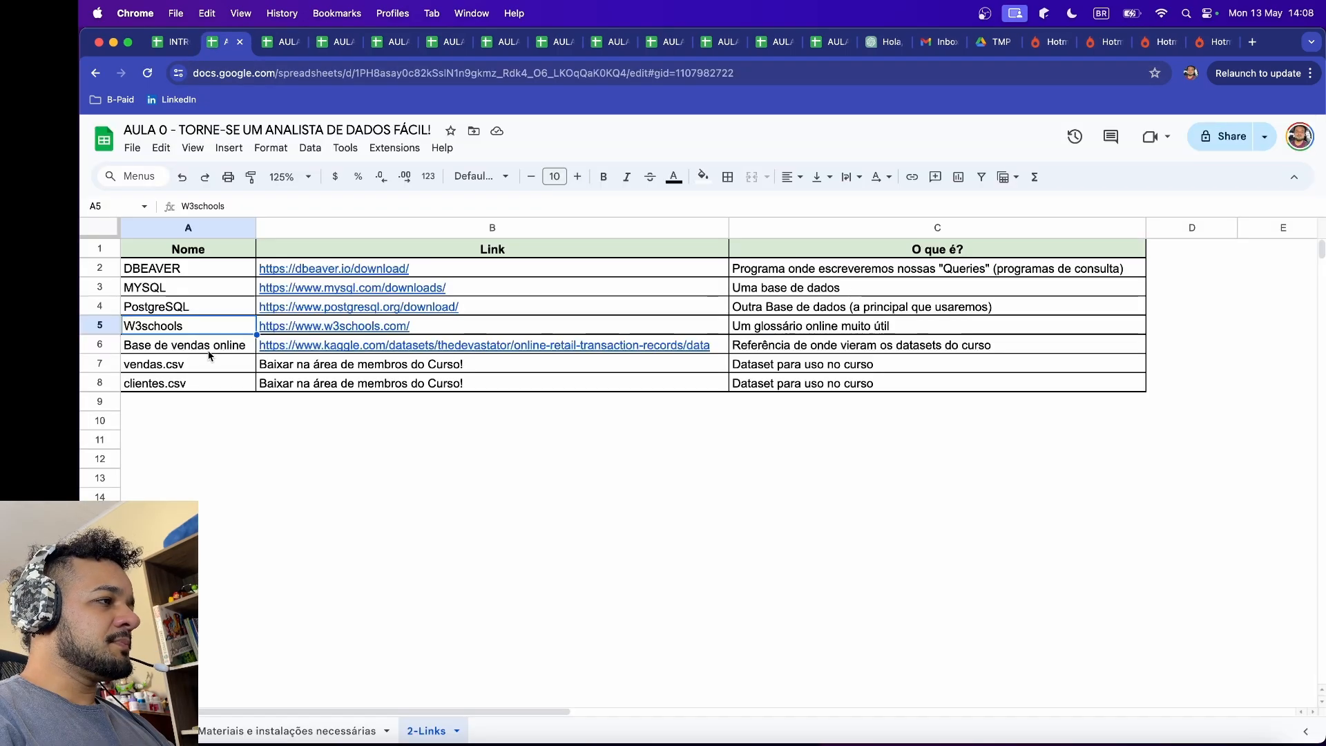
# Step: Select the Base de vendas online entry and open its Kaggle dataset link from cell B6
pyautogui.click(207, 349)
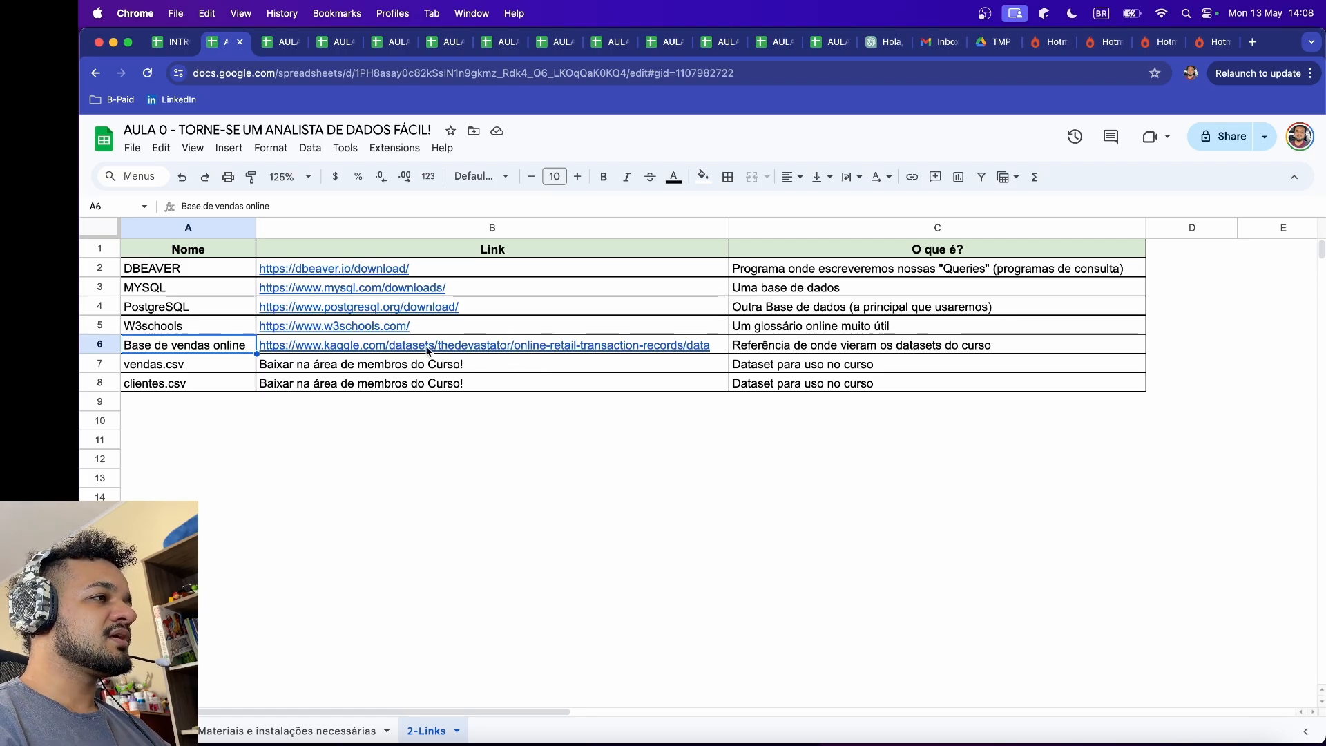
pyautogui.click(345, 351)
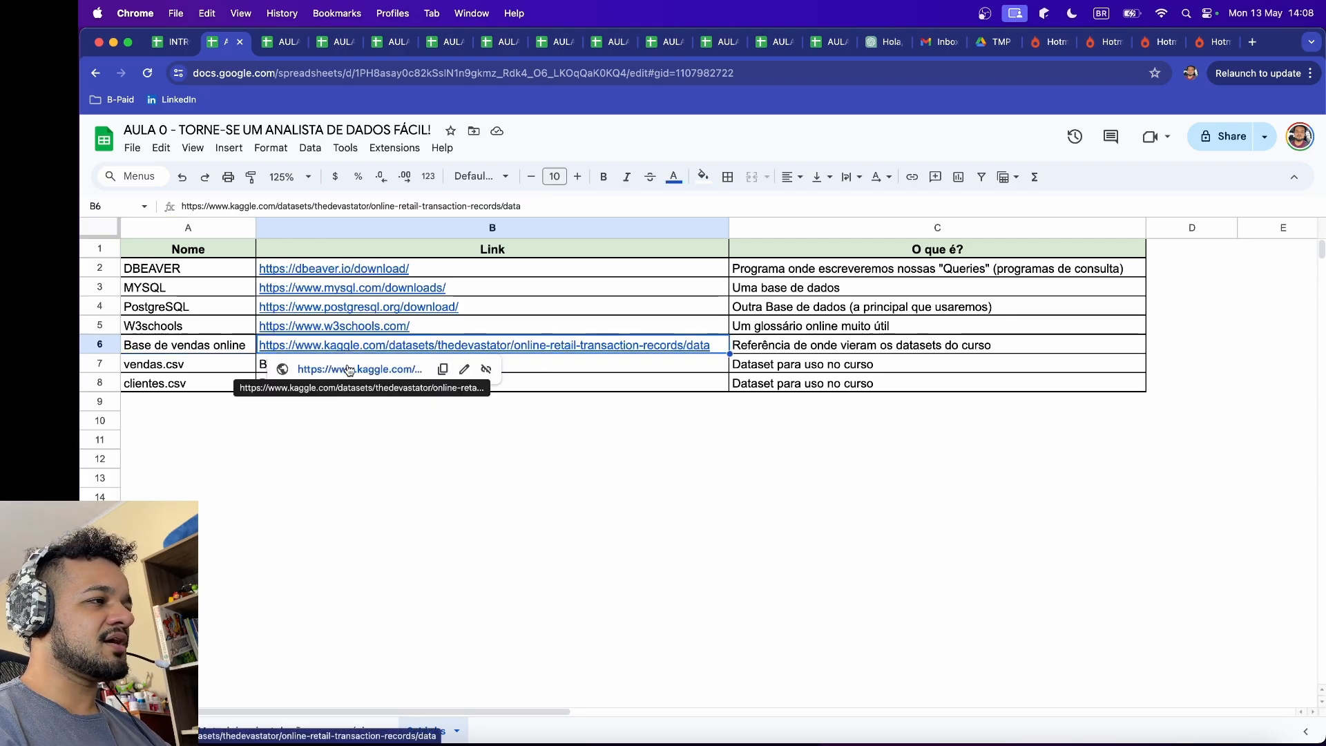
pyautogui.click(347, 369)
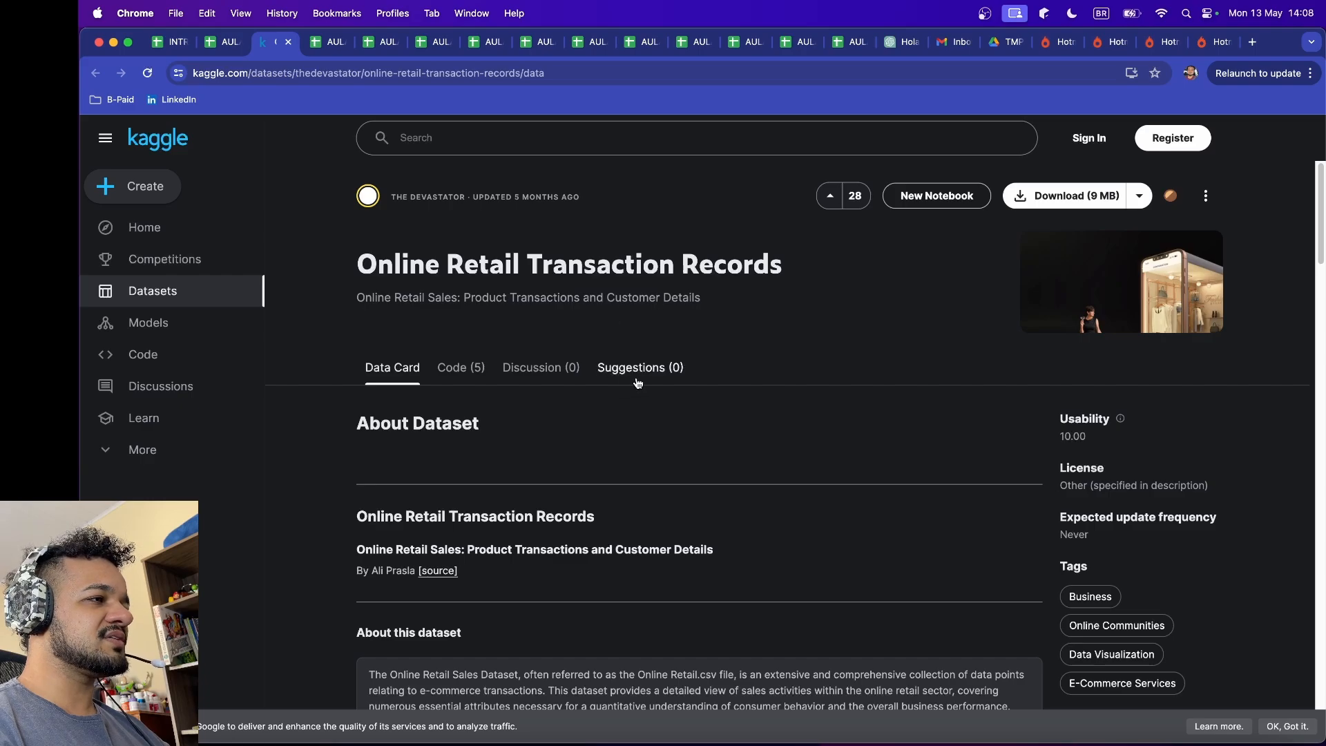
# Step: Review the Online Retail Transaction Records page, including the dataset description and the Online Retail.csv data preview
pyautogui.scroll(-5, 635, 373)
pyautogui.scroll(-15, 636, 382)
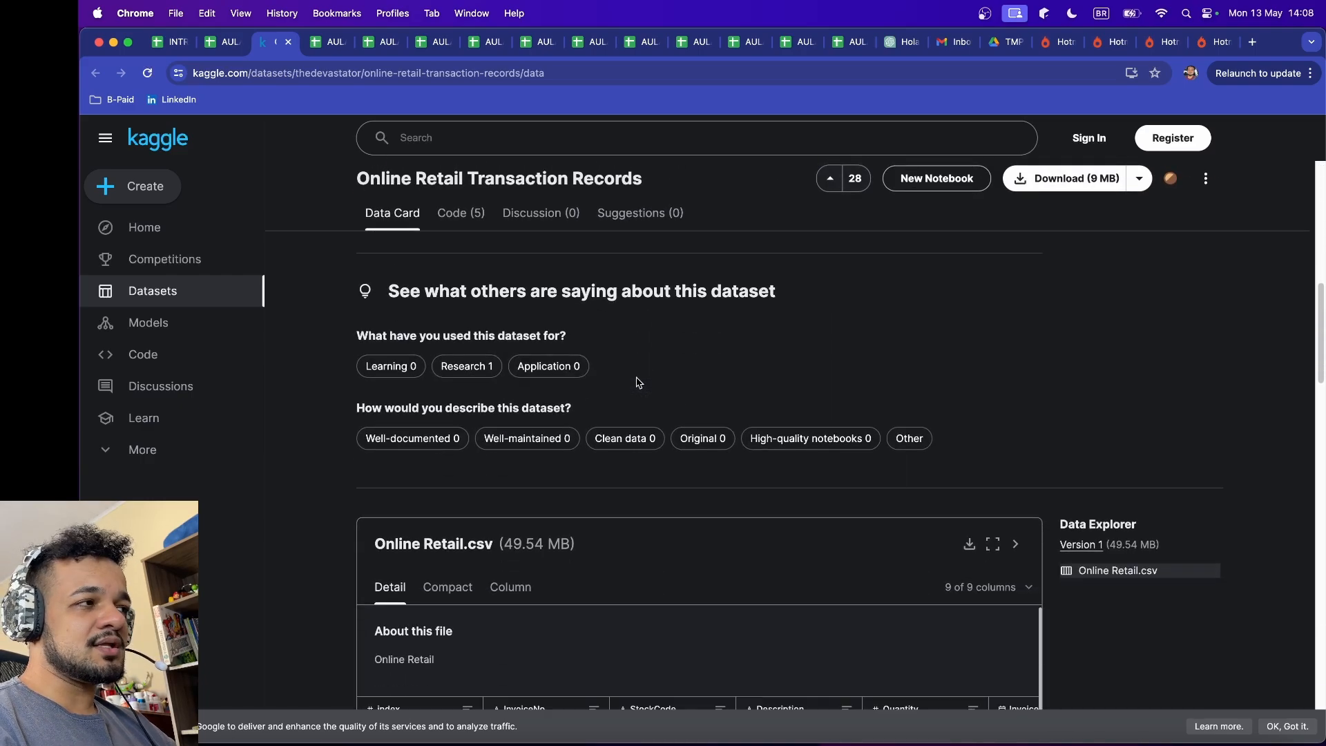
pyautogui.scroll(-3, 749, 494)
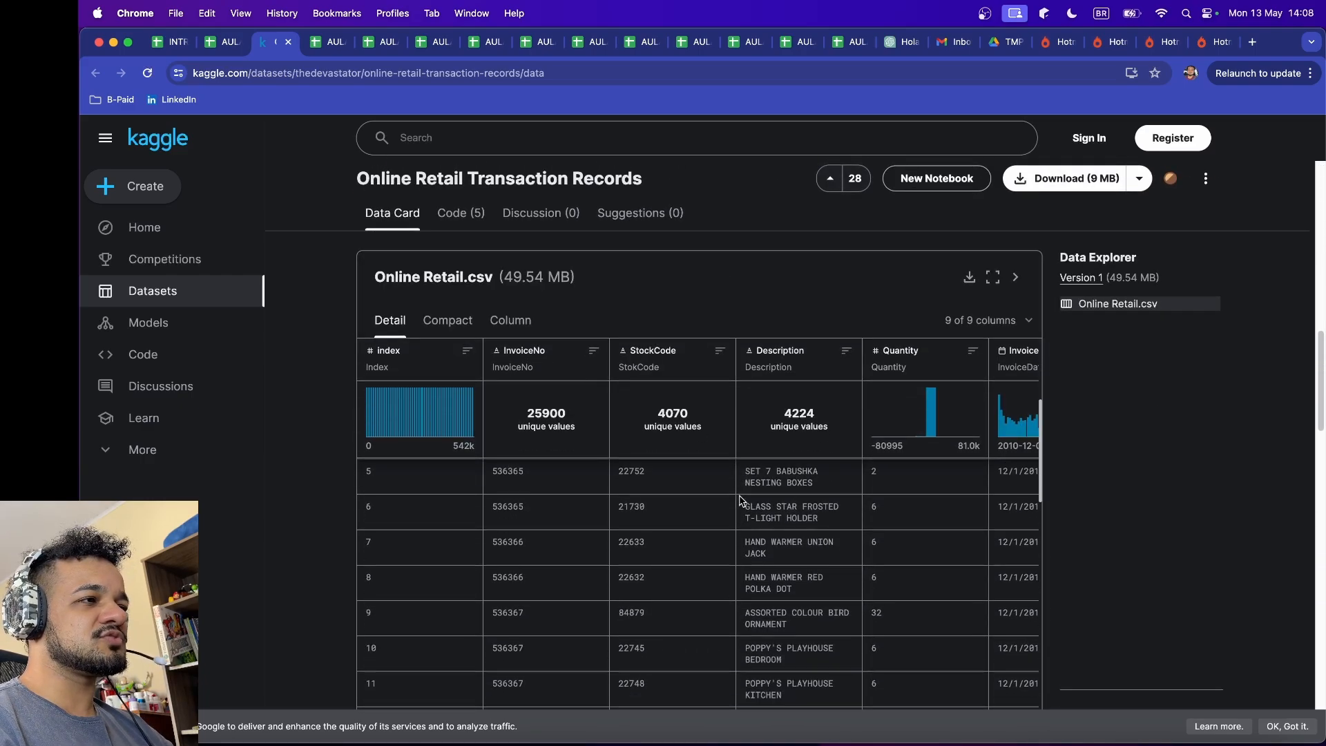
pyautogui.scroll(5, 858, 507)
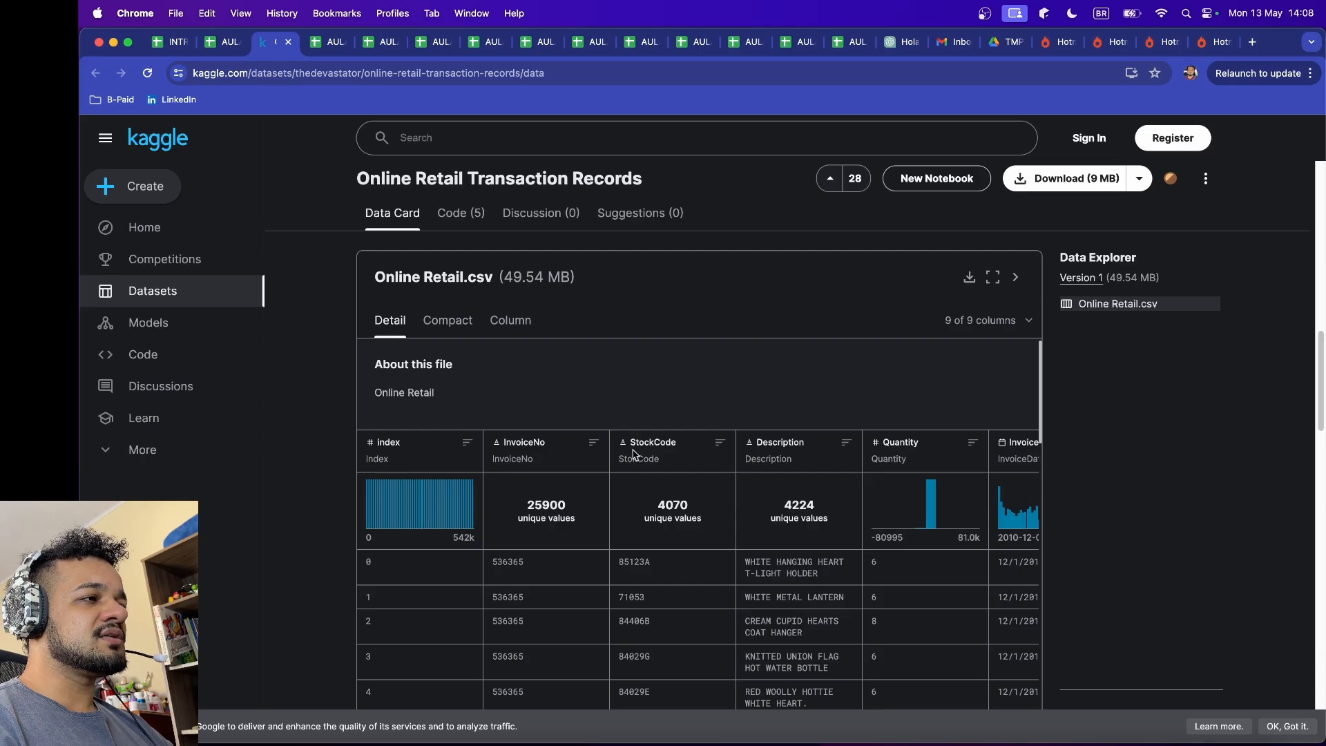
pyautogui.scroll(15, 1154, 463)
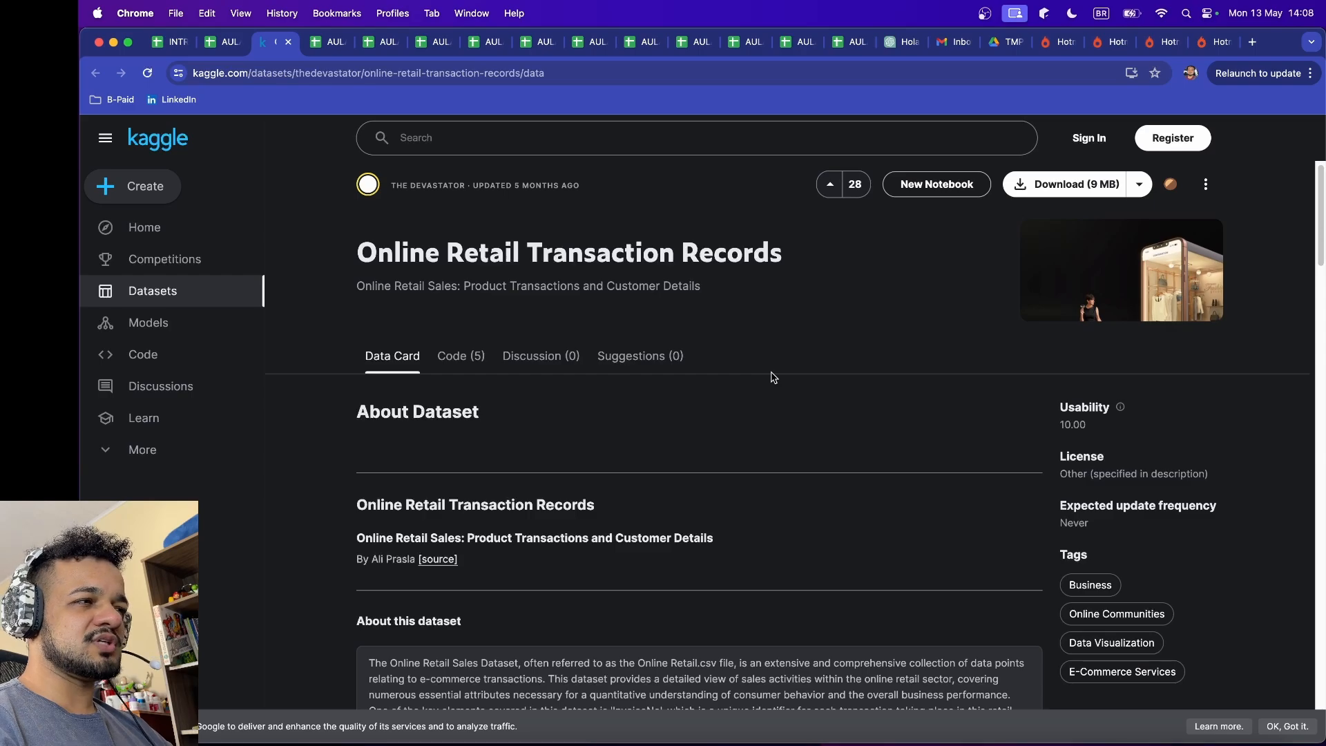
pyautogui.scroll(-5, 787, 411)
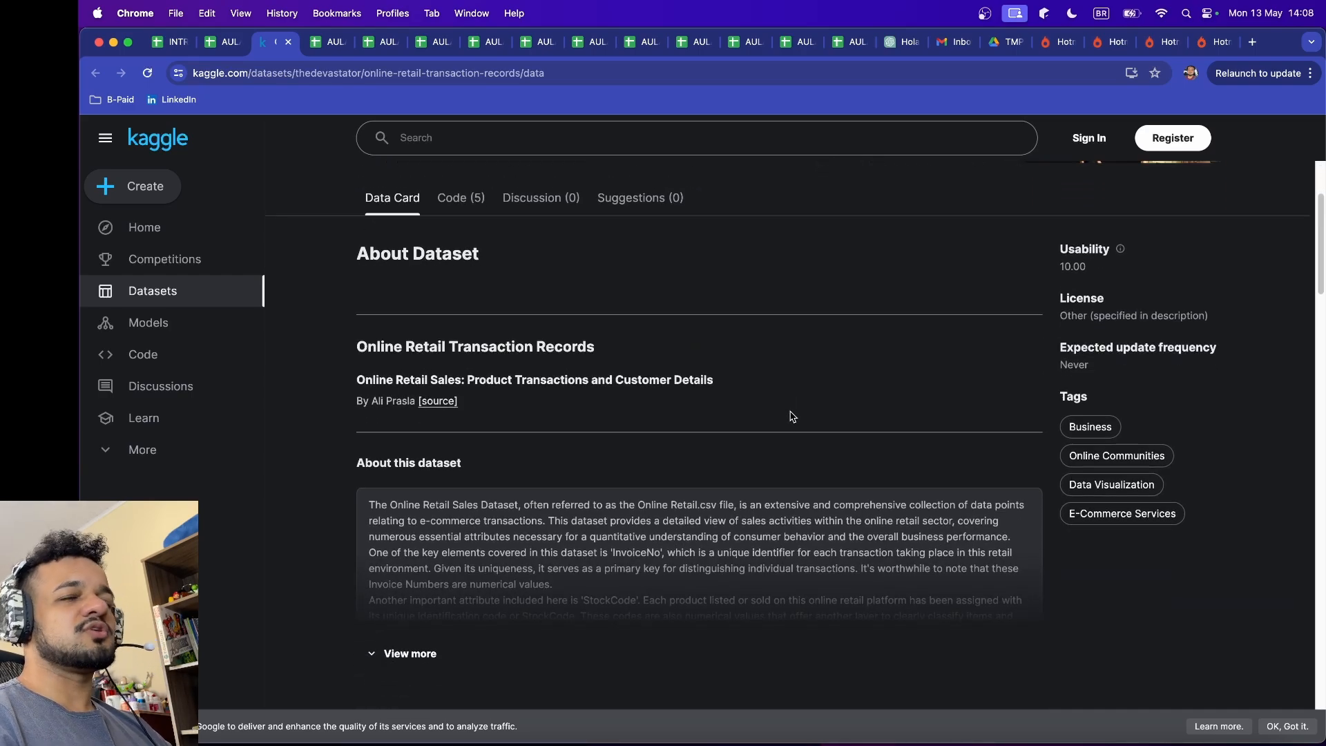
pyautogui.scroll(5, 802, 422)
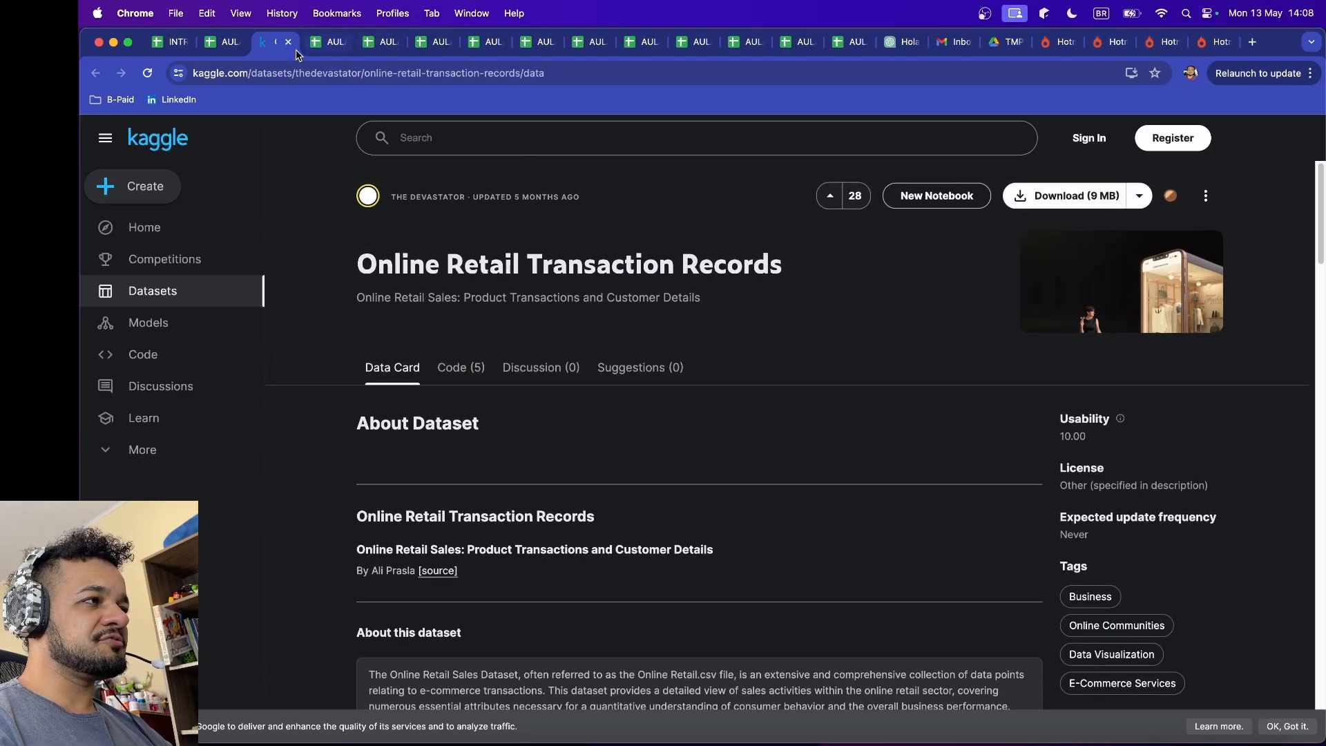
# Step: Return to the AULA 0 spreadsheet and select the vendas.csv and clientes.csv name cells, A7:A8
pyautogui.click(230, 43)
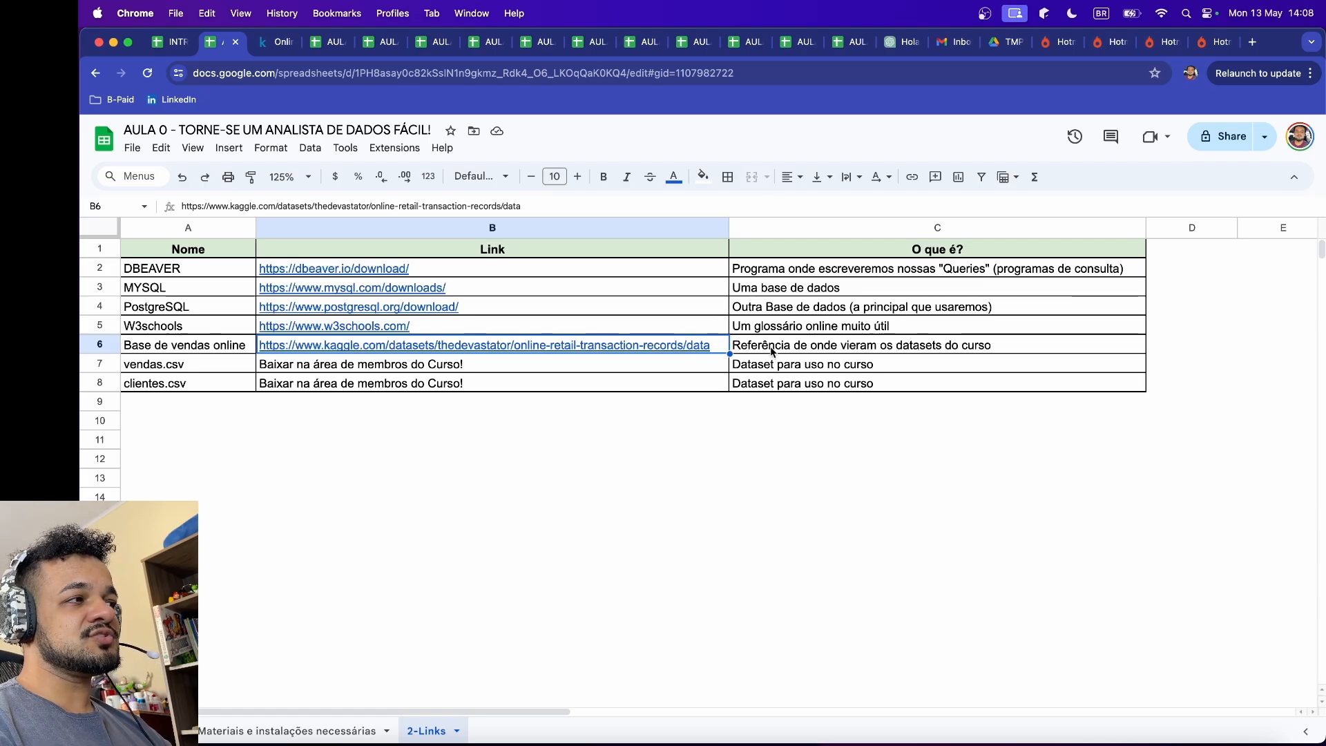
pyautogui.click(205, 370)
pyautogui.click(339, 384)
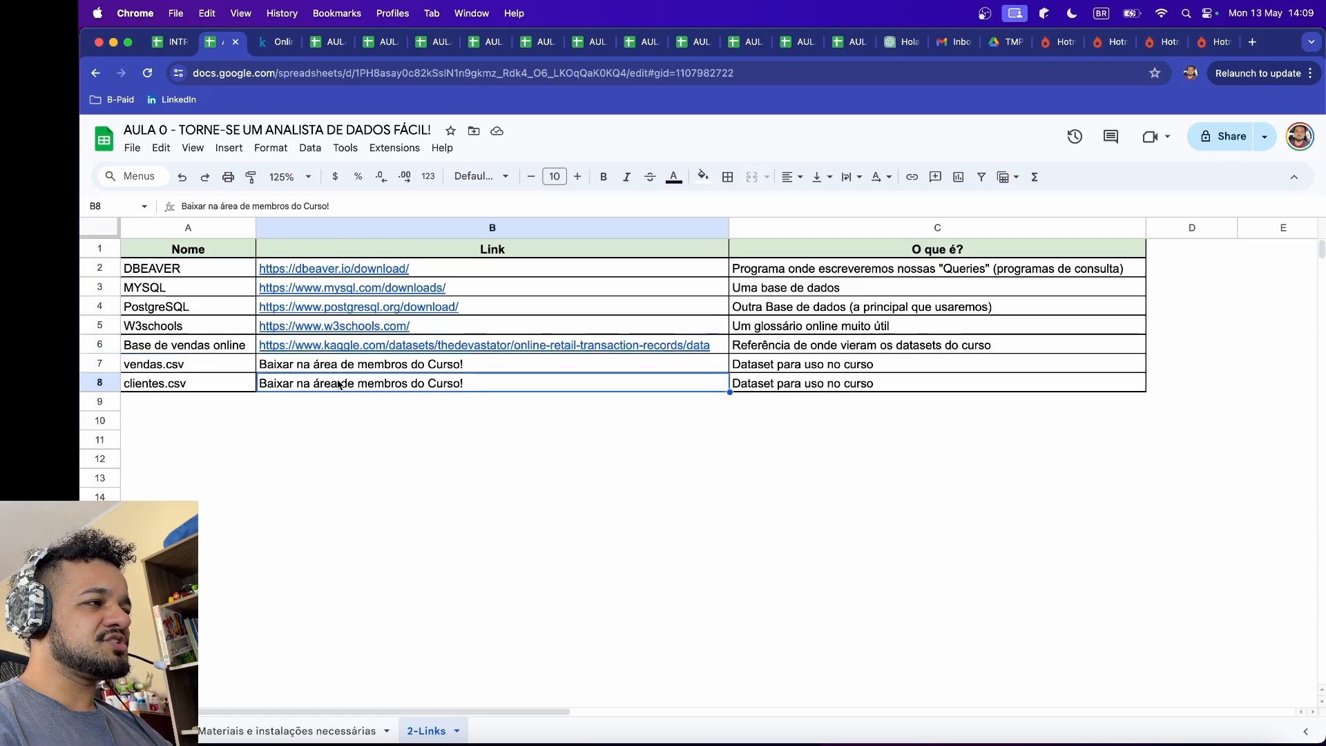
pyautogui.moveTo(201, 365); pyautogui.dragTo(201, 384)
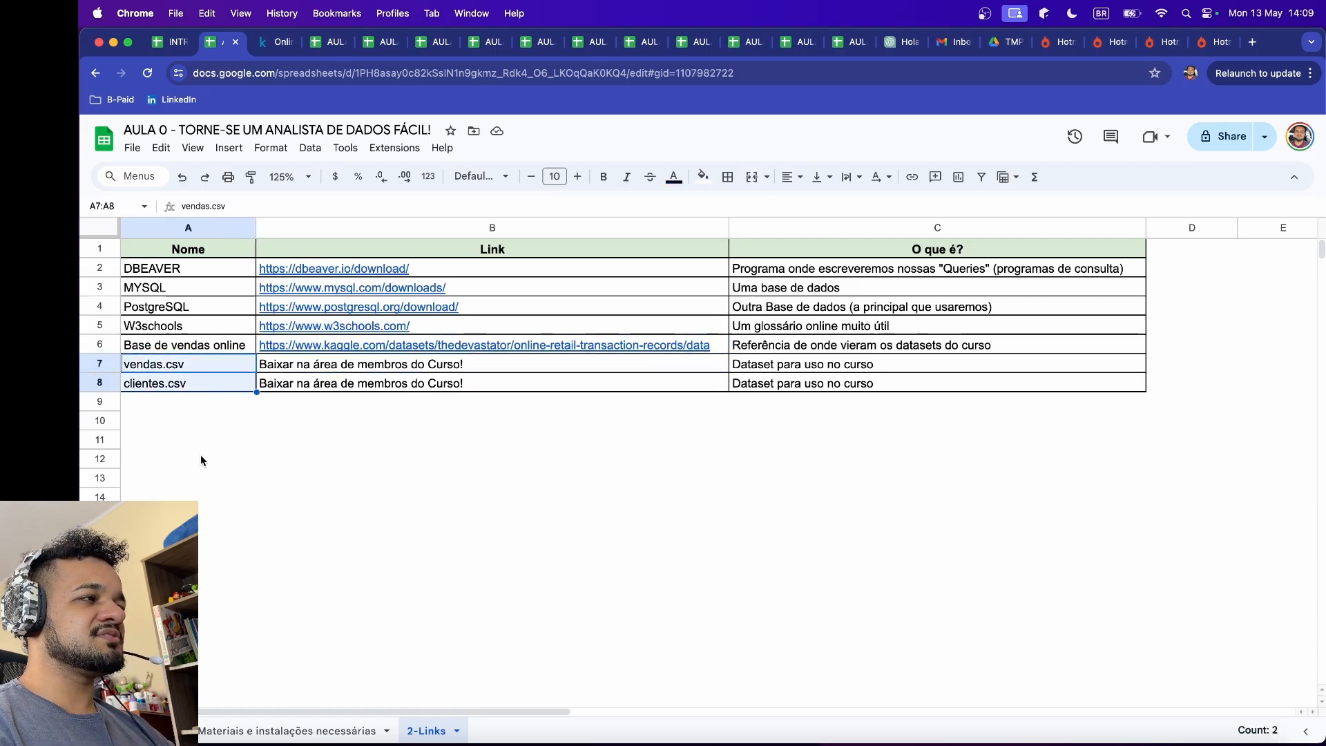
# Step: Point out the vendas.csv download instruction in B7, reselect the two file names in A7:A8, and finish on vendas.csv in A7
pyautogui.click(198, 365)
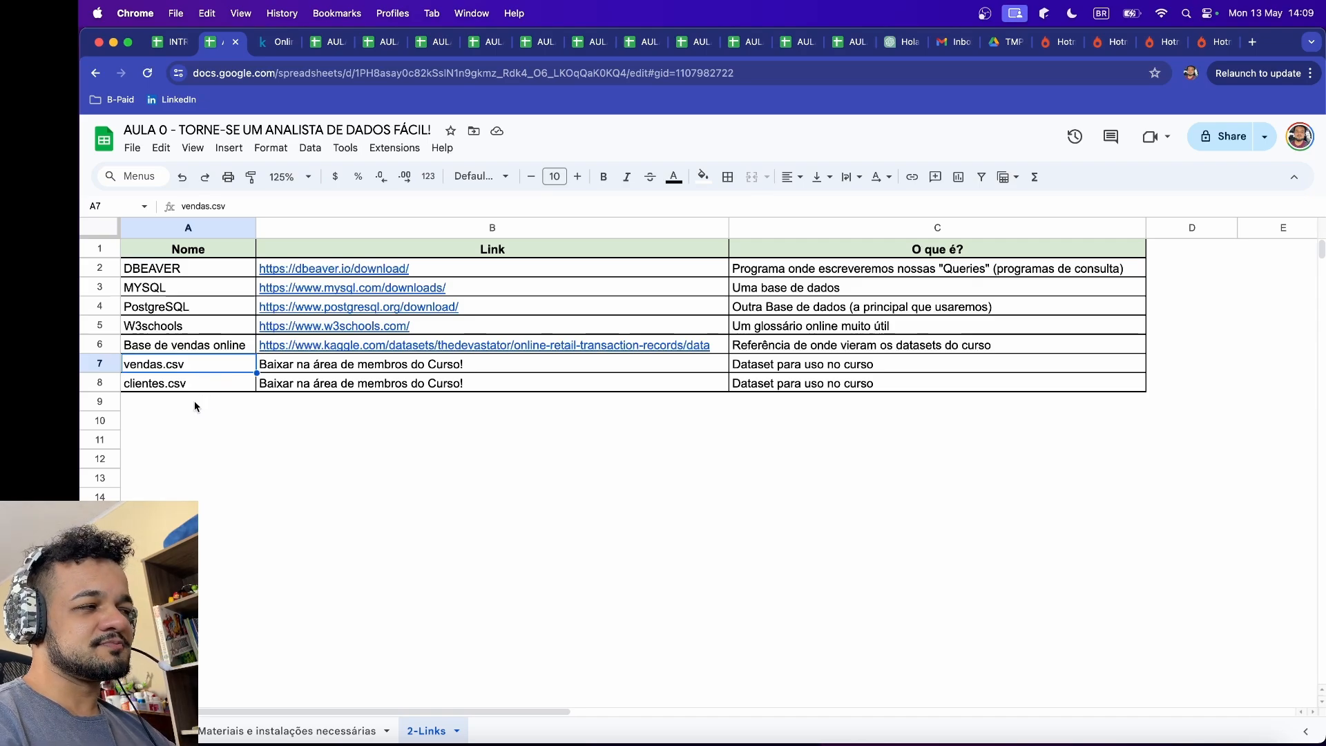
pyautogui.click(222, 386)
pyautogui.click(223, 367)
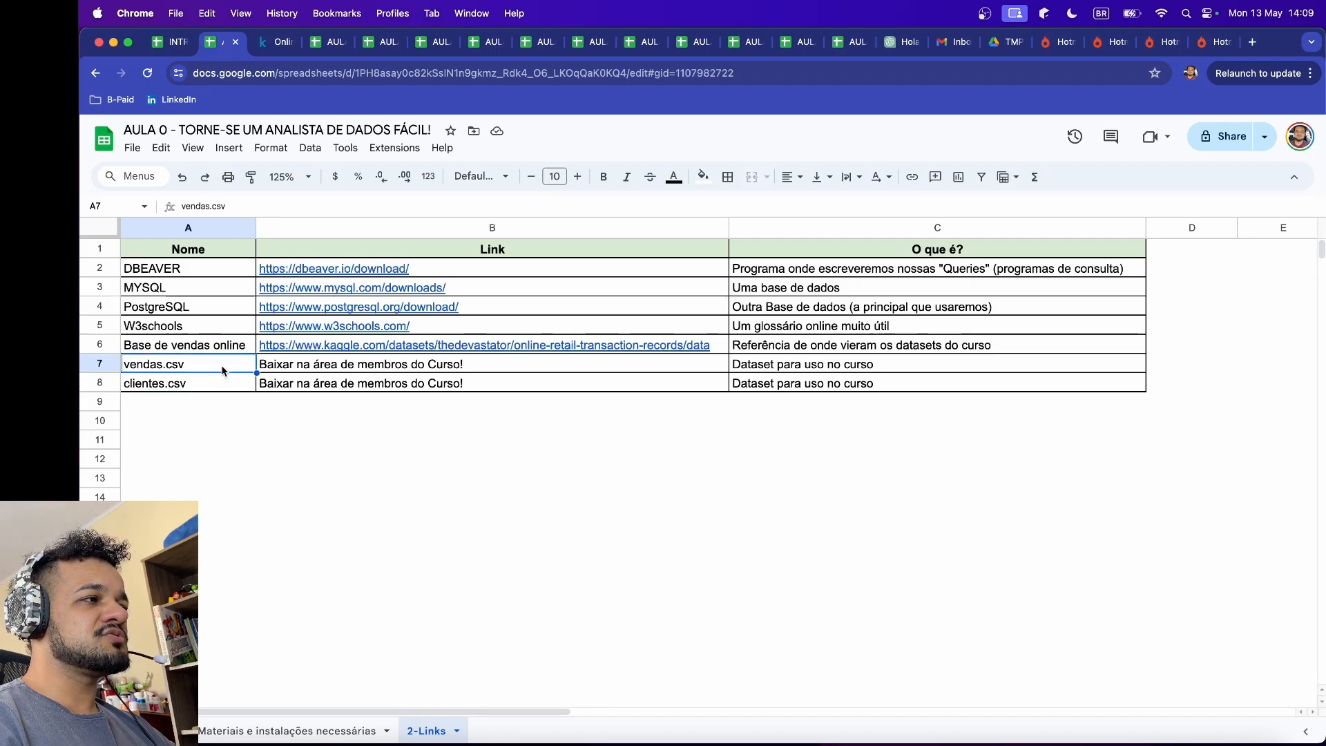
pyautogui.moveTo(362, 326)
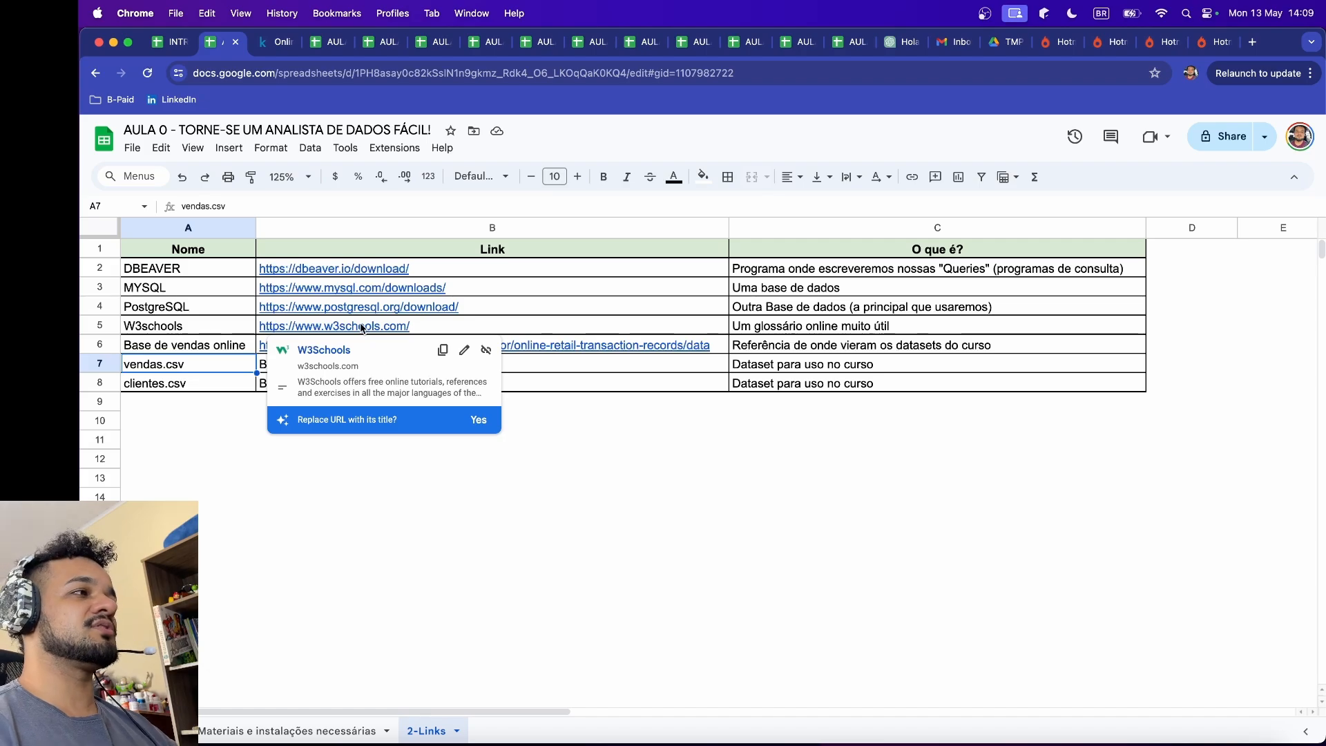
pyautogui.click(611, 369)
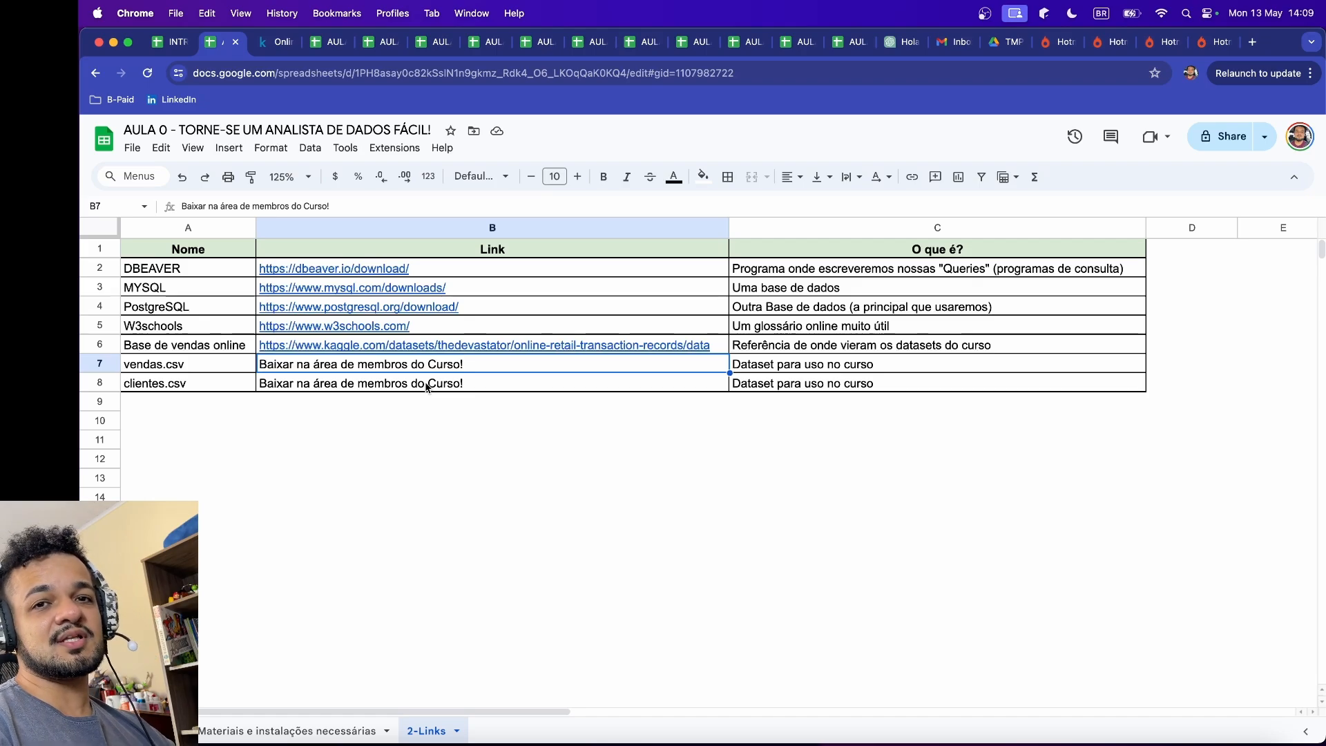
pyautogui.click(215, 368)
pyautogui.moveTo(214, 364); pyautogui.dragTo(212, 382)
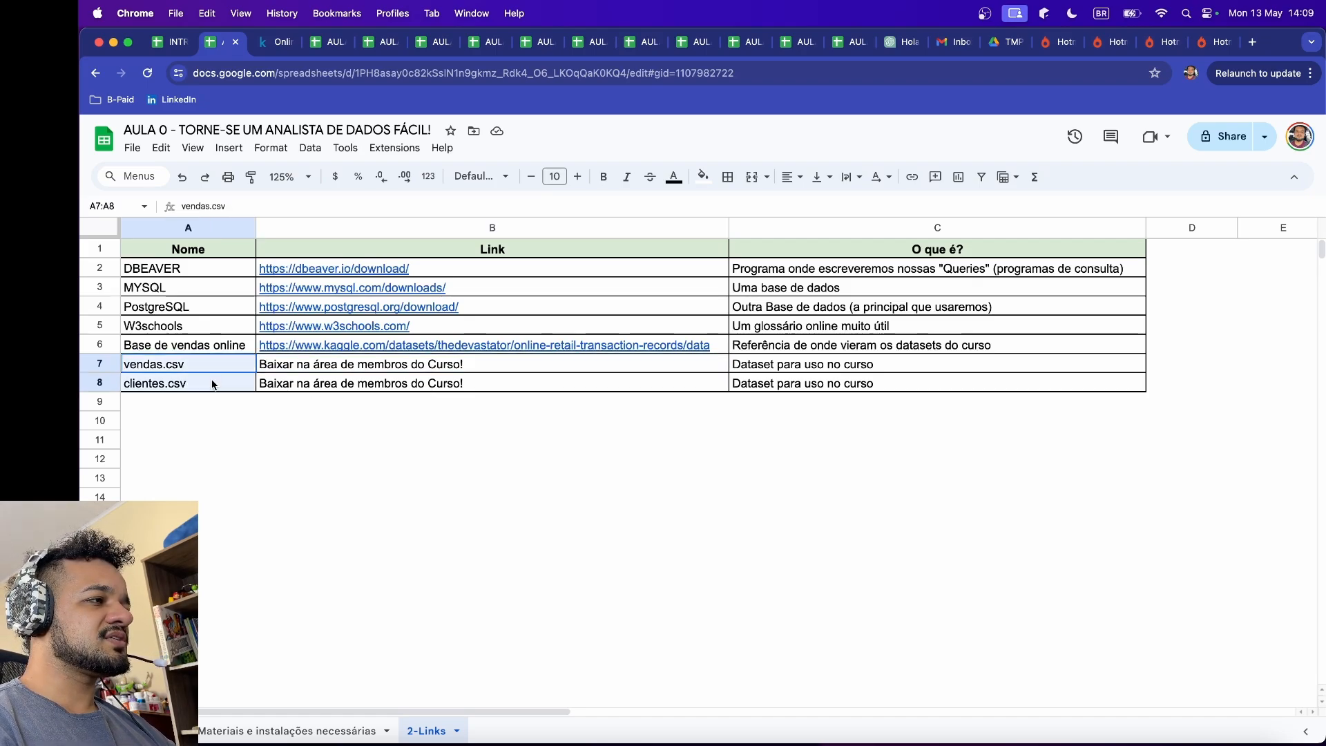
pyautogui.click(202, 365)
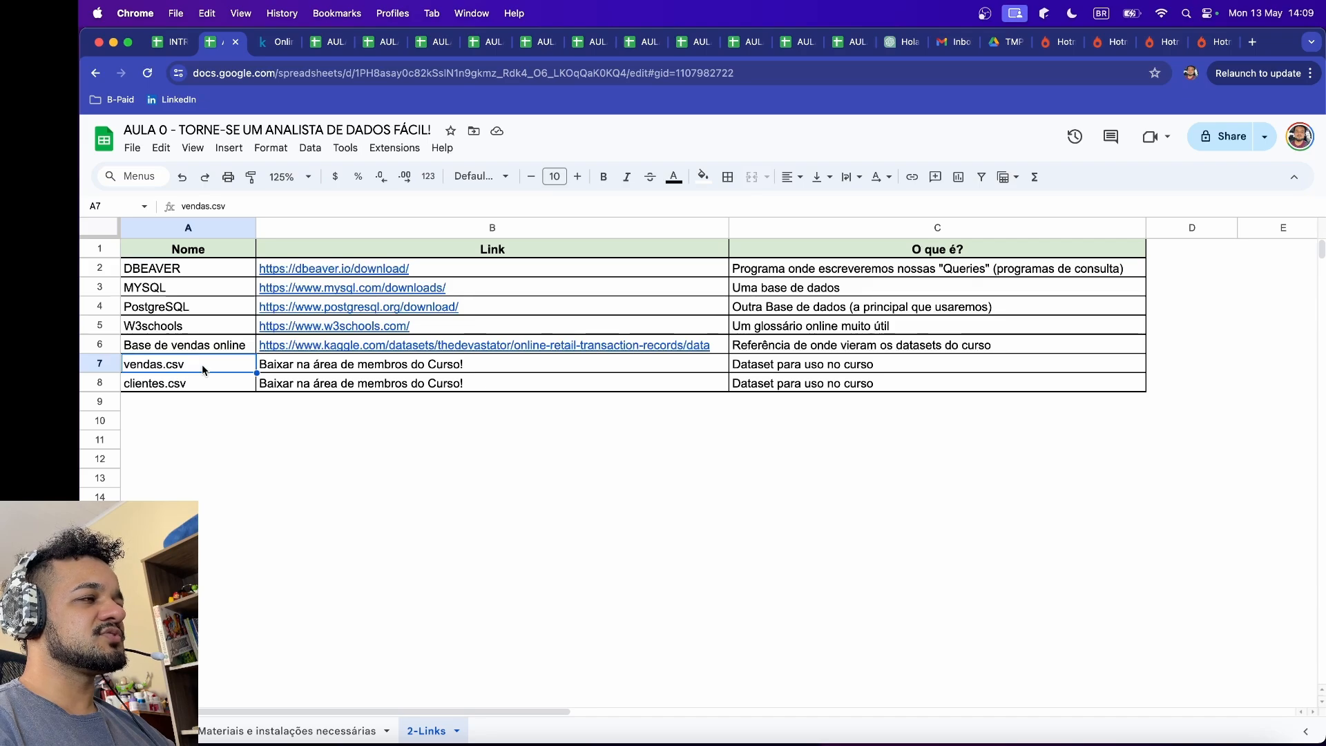
# Step: Point out the vendas.csv and clientes.csv datasets in turn by selecting cells A7 and A8, finishing on clientes.csv
pyautogui.click(200, 383)
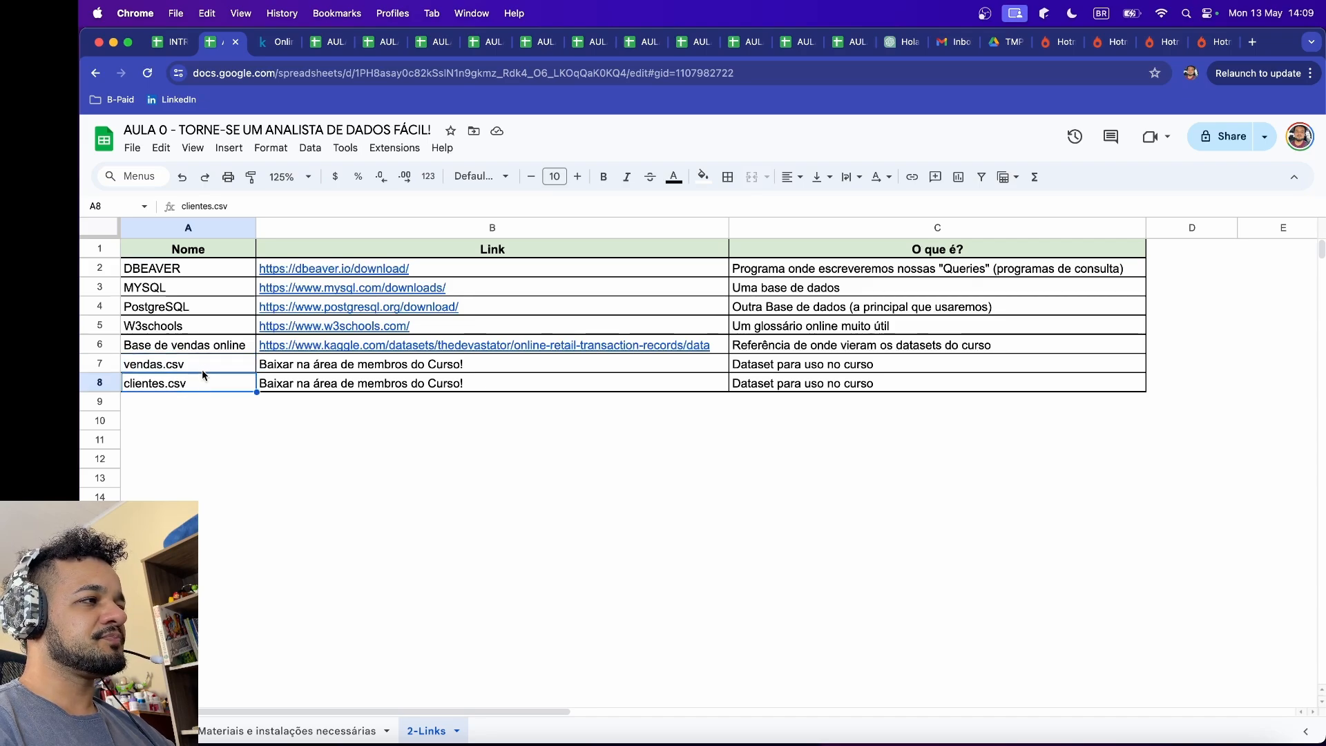
pyautogui.click(201, 372)
pyautogui.moveTo(543, 350)
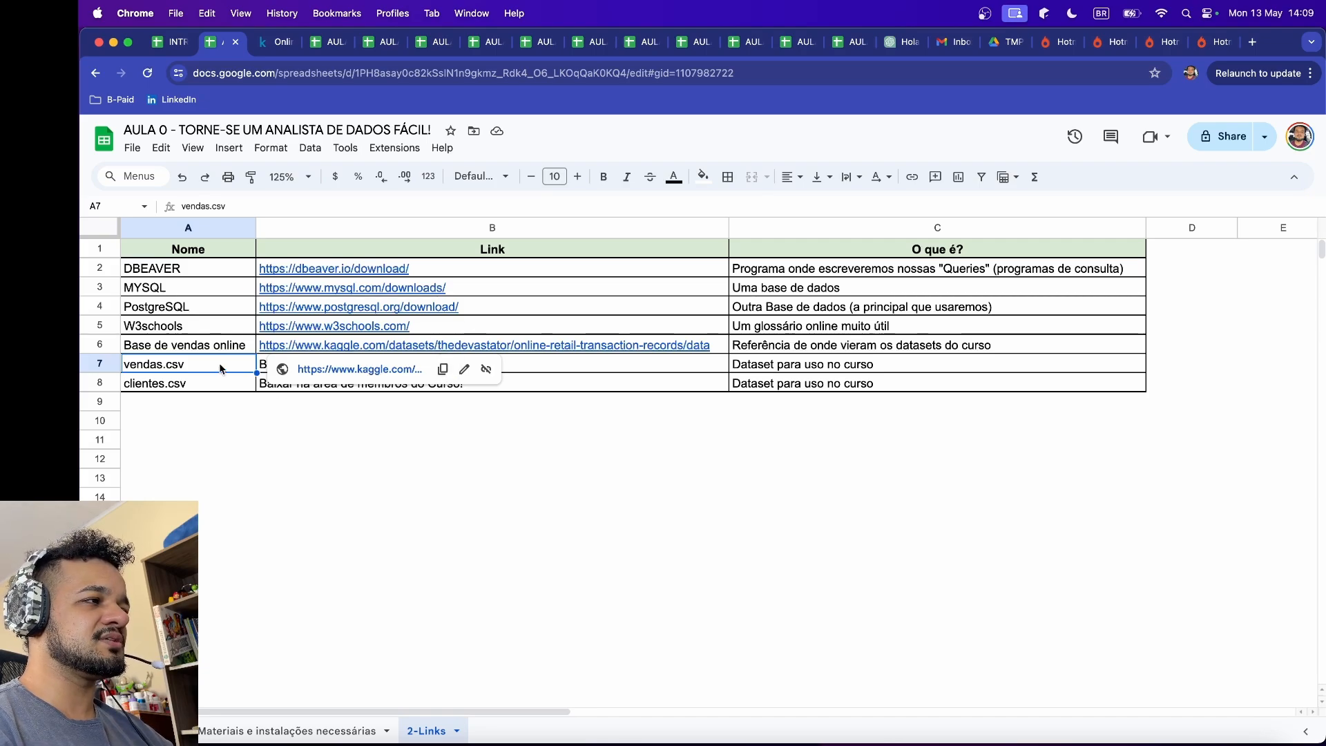
pyautogui.click(193, 388)
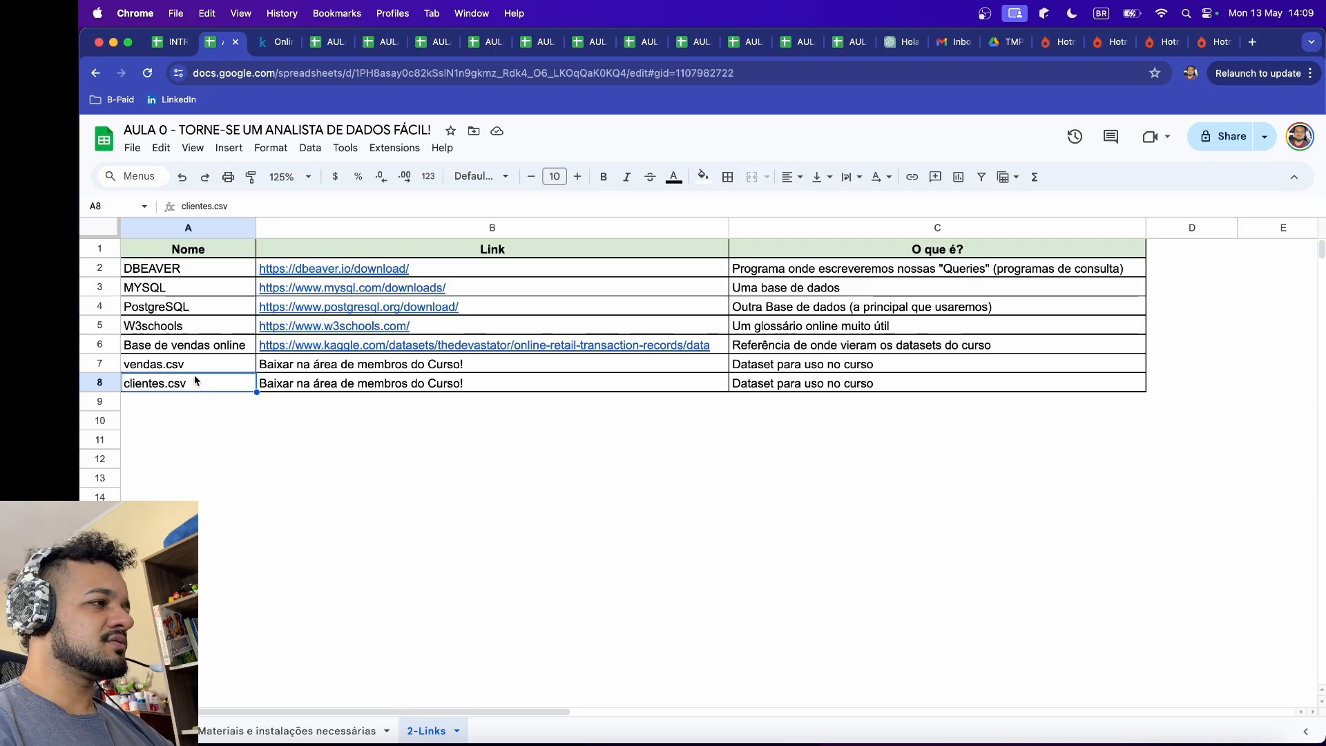
pyautogui.click(199, 368)
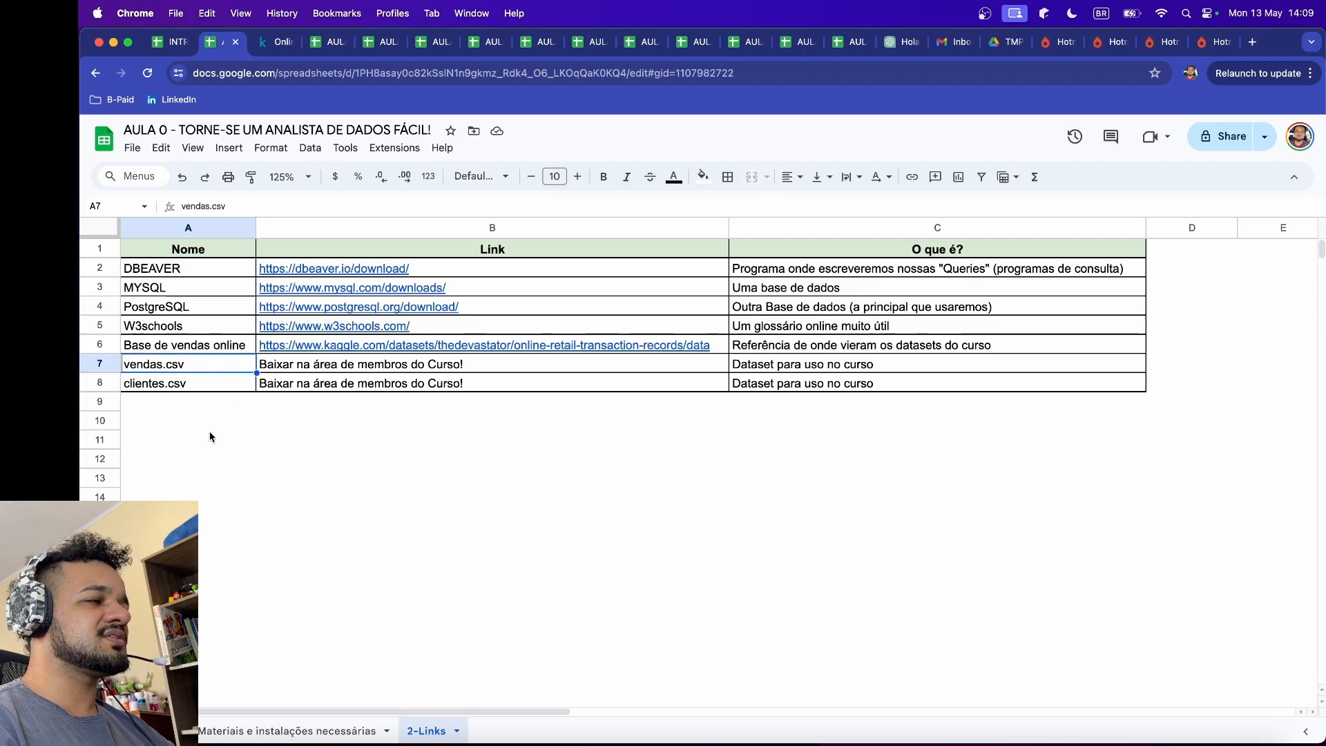
pyautogui.click(203, 385)
pyautogui.click(209, 370)
pyautogui.click(207, 381)
pyautogui.click(210, 367)
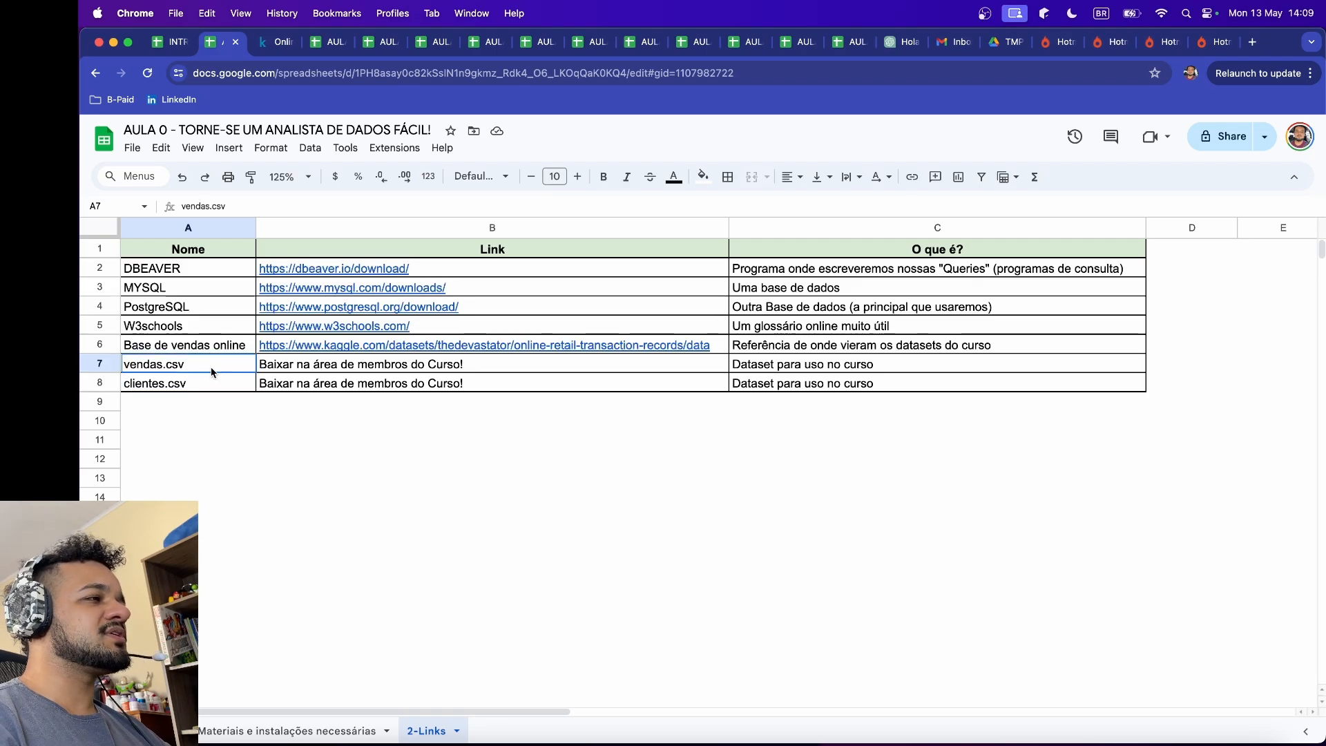
pyautogui.click(208, 386)
pyautogui.click(216, 363)
pyautogui.click(217, 384)
pyautogui.click(218, 365)
pyautogui.click(218, 387)
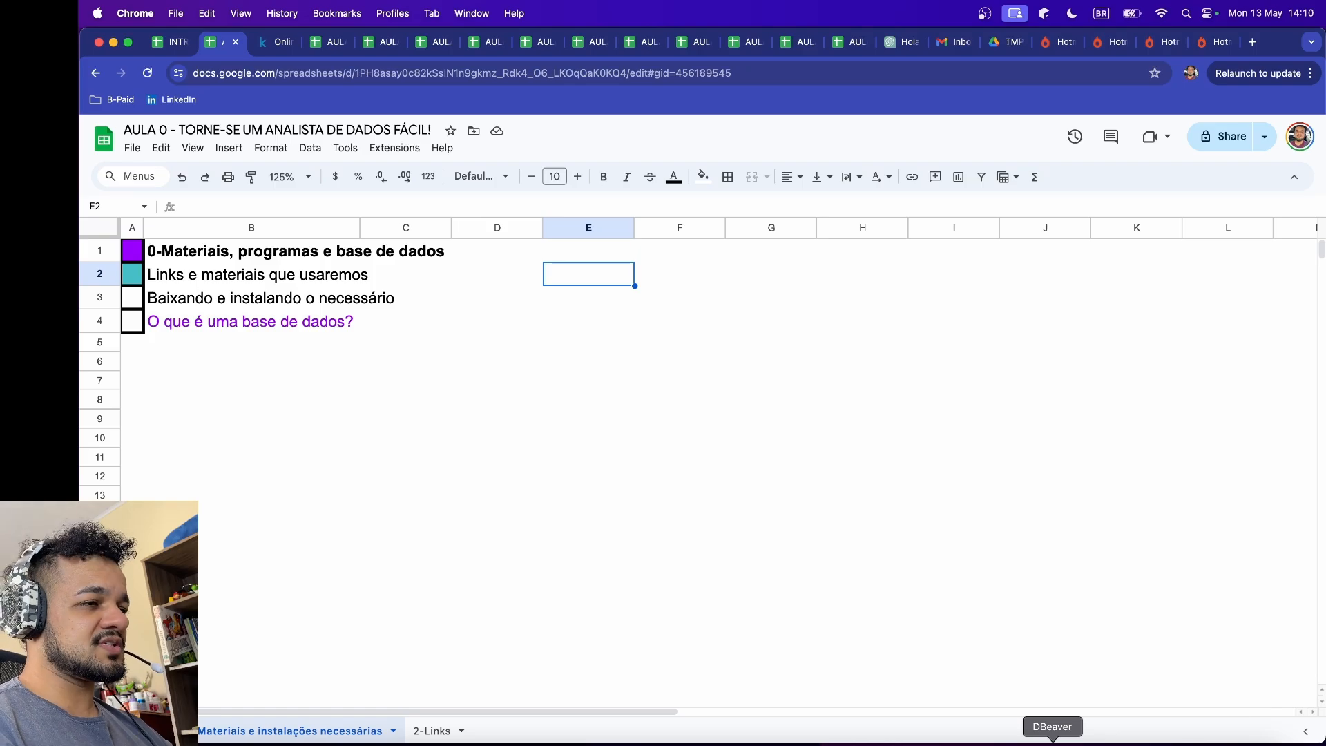
# Step: Switch to DBeaver, create a new connection in the Database Navigator and choose PostgreSQL as its database driver
pyautogui.click(1052, 742)
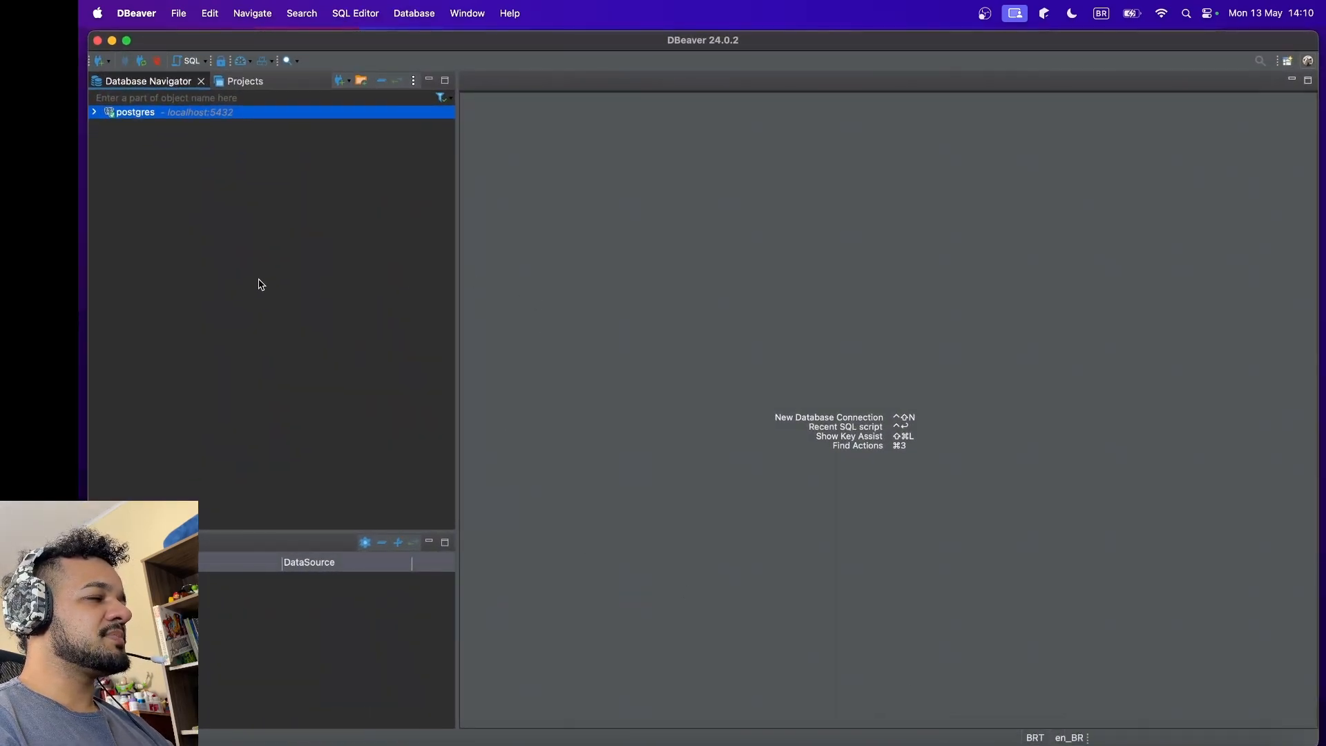
pyautogui.click(173, 158)
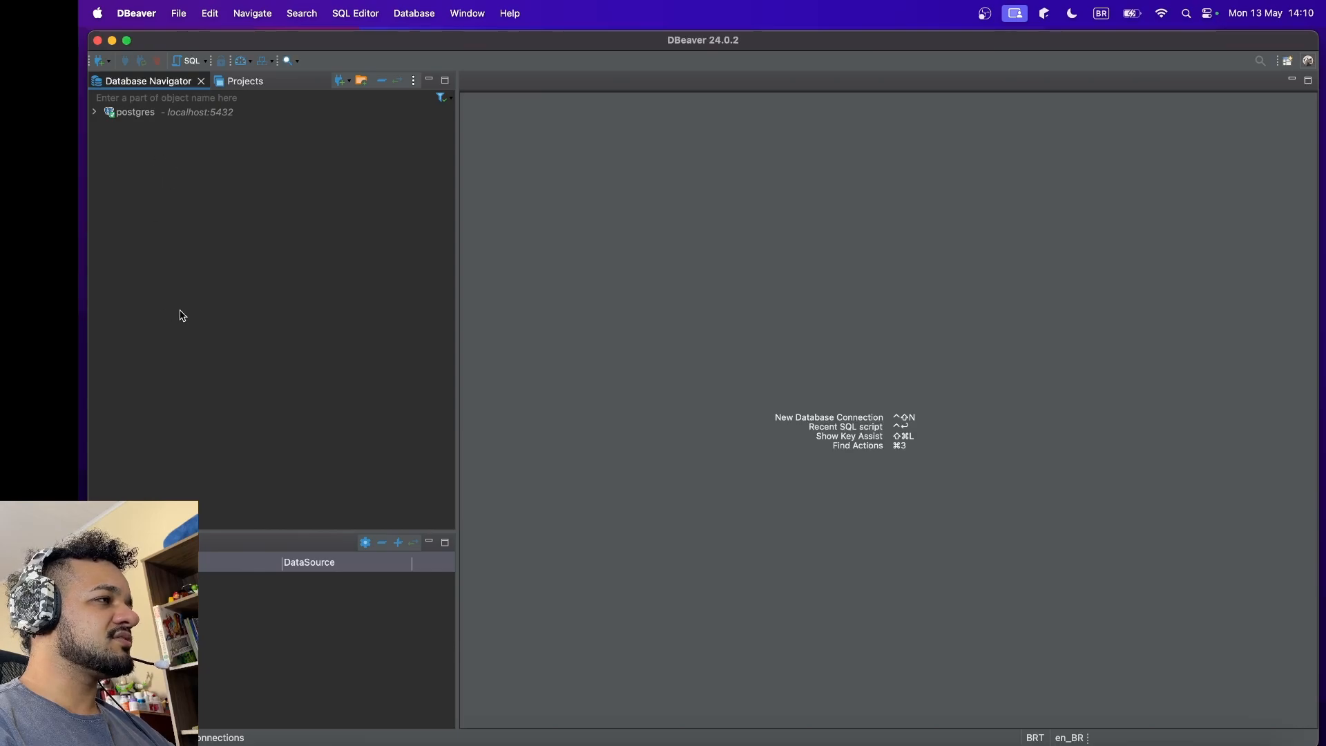
pyautogui.rightClick(198, 213)
pyautogui.moveTo(248, 218)
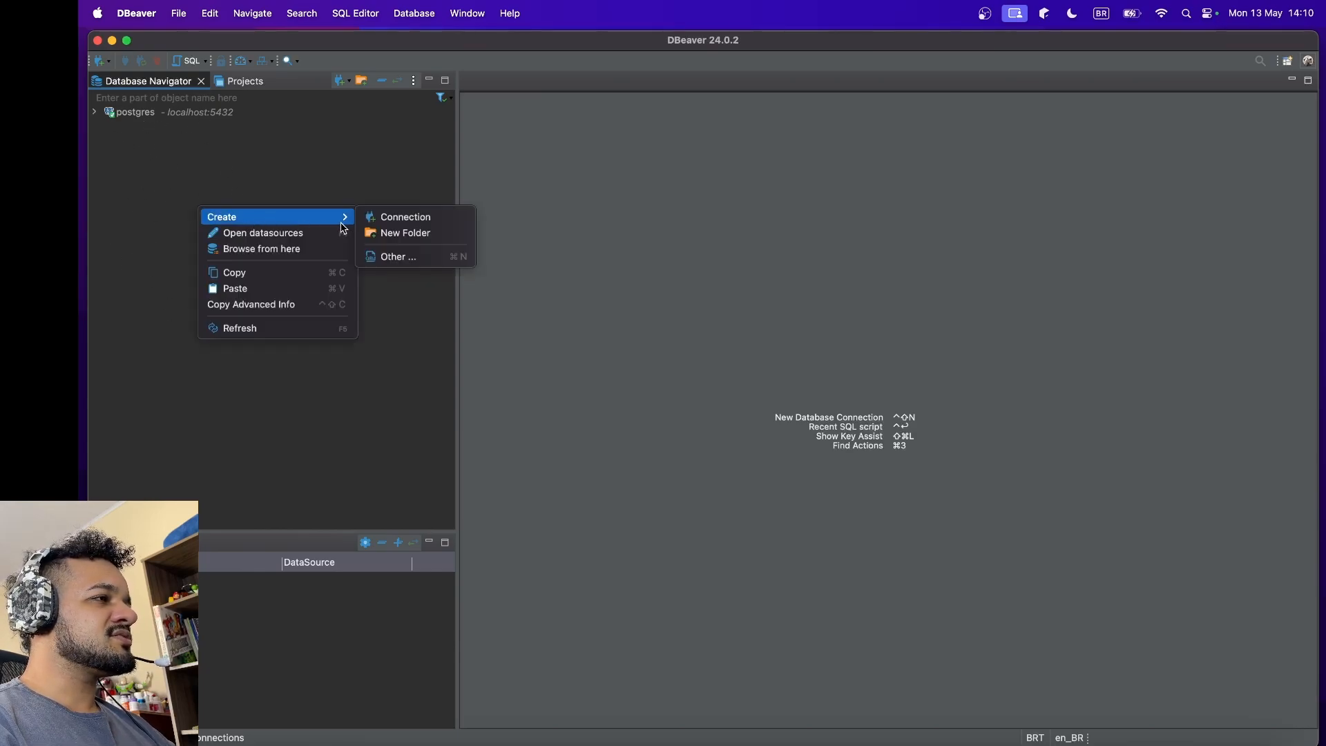
pyautogui.click(418, 224)
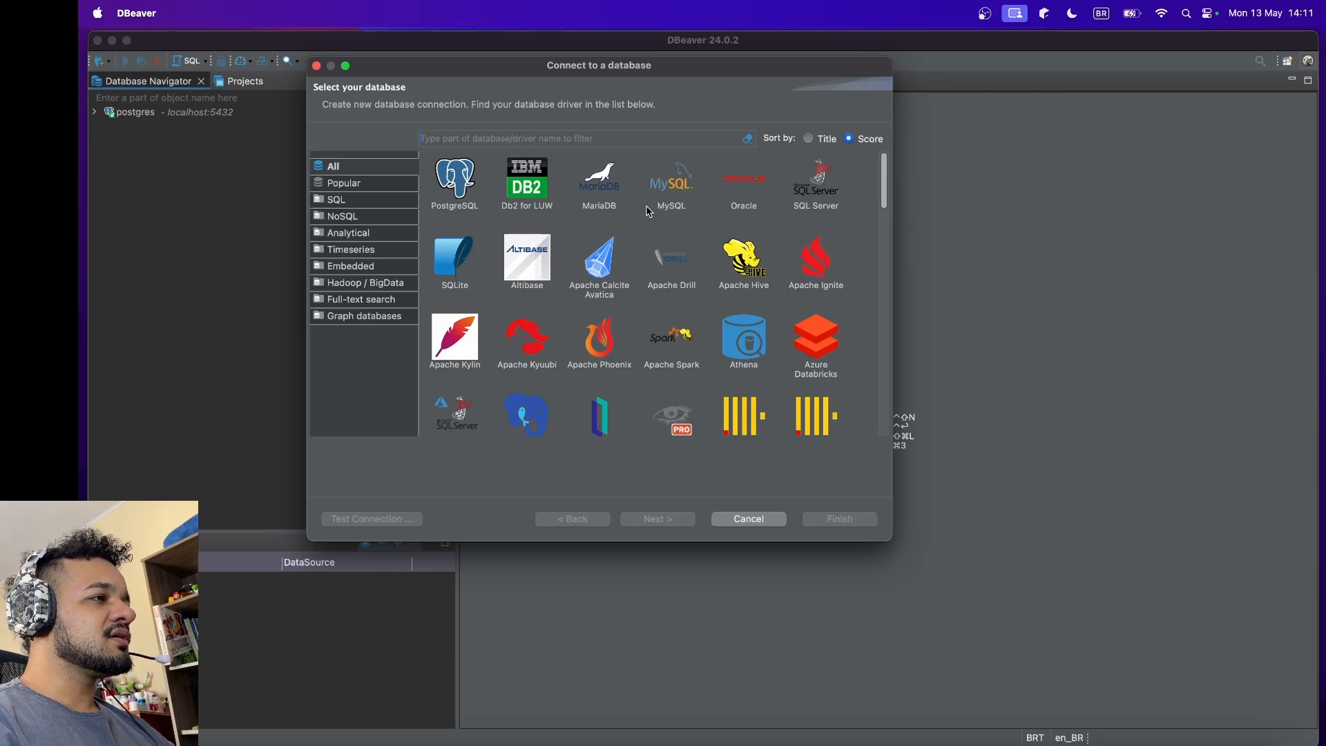
pyautogui.click(454, 186)
pyautogui.click(674, 520)
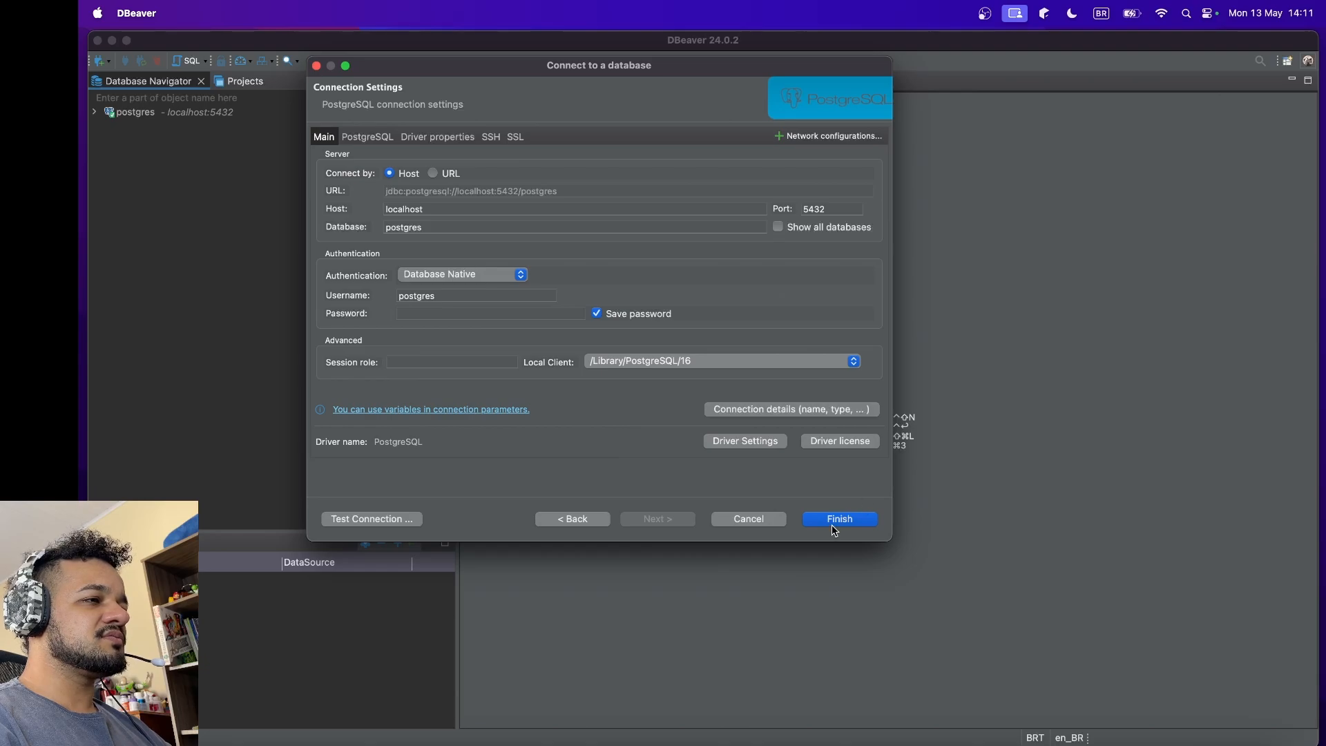
# Step: Enter the postgres user's password in the connection settings, test the connection and finish creating it
pyautogui.click(419, 316)
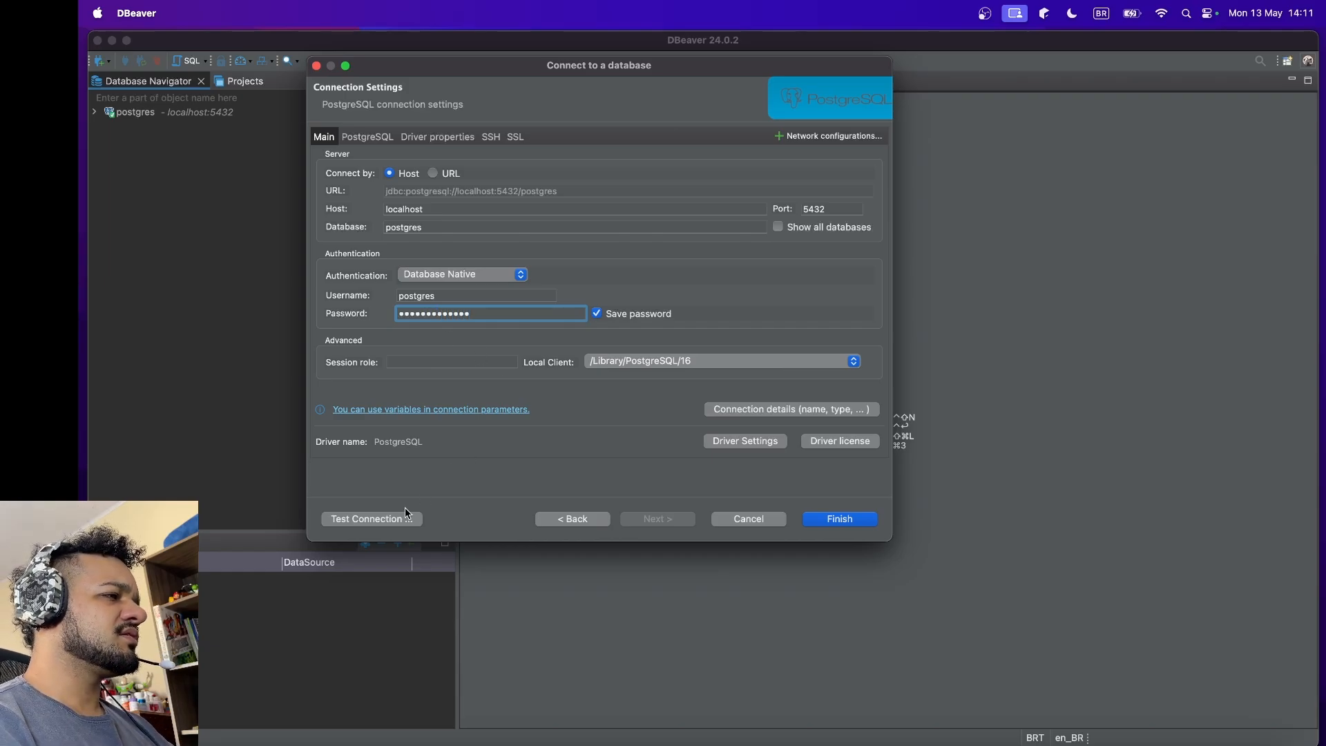
pyautogui.click(382, 523)
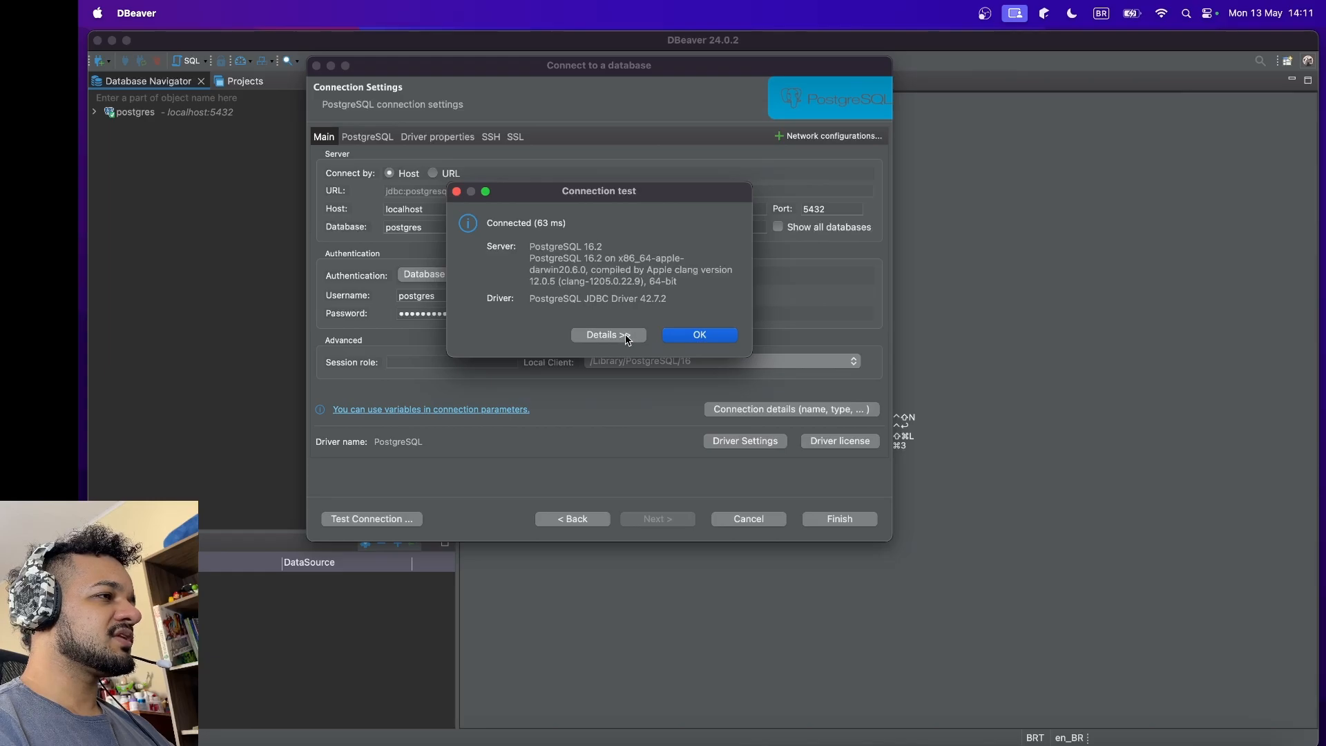
pyautogui.click(699, 336)
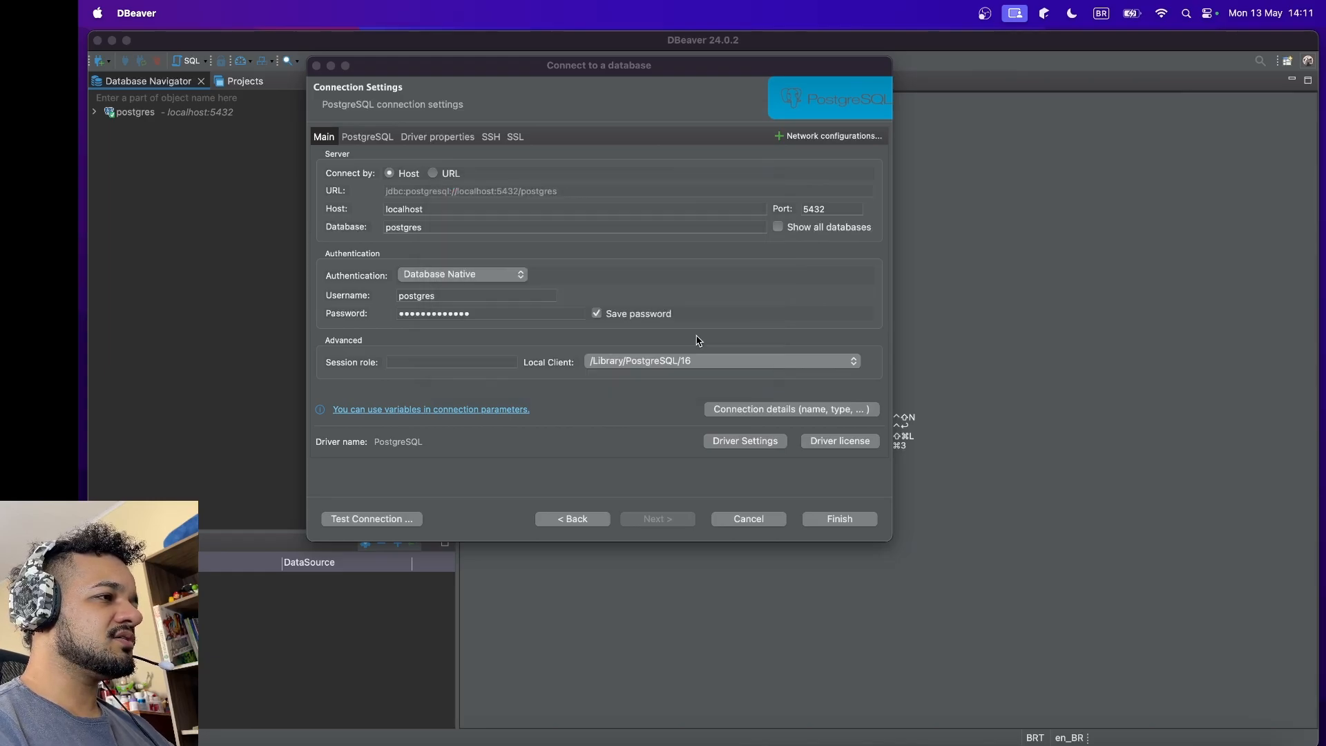
pyautogui.click(840, 518)
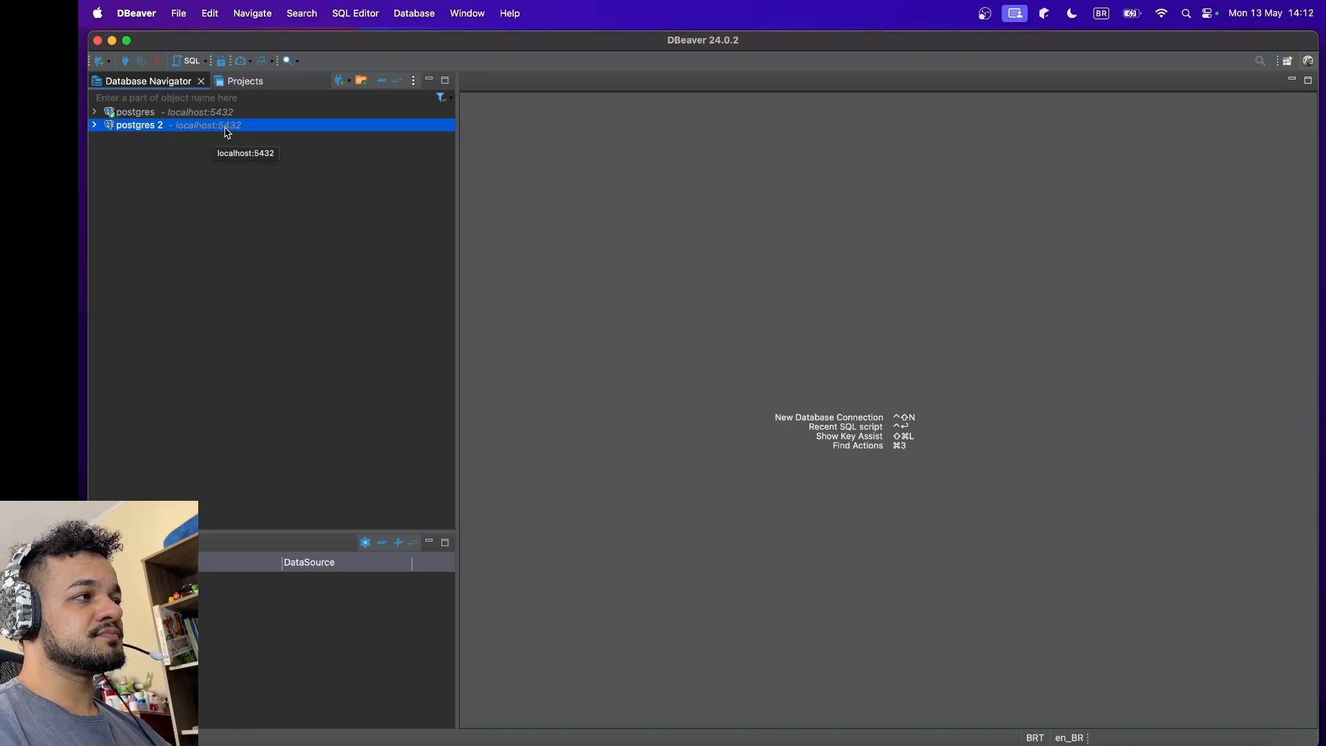
# Step: Expand the postgres 2 connection down to the Tables folder in the public schema of its postgres database
pyautogui.click(170, 119)
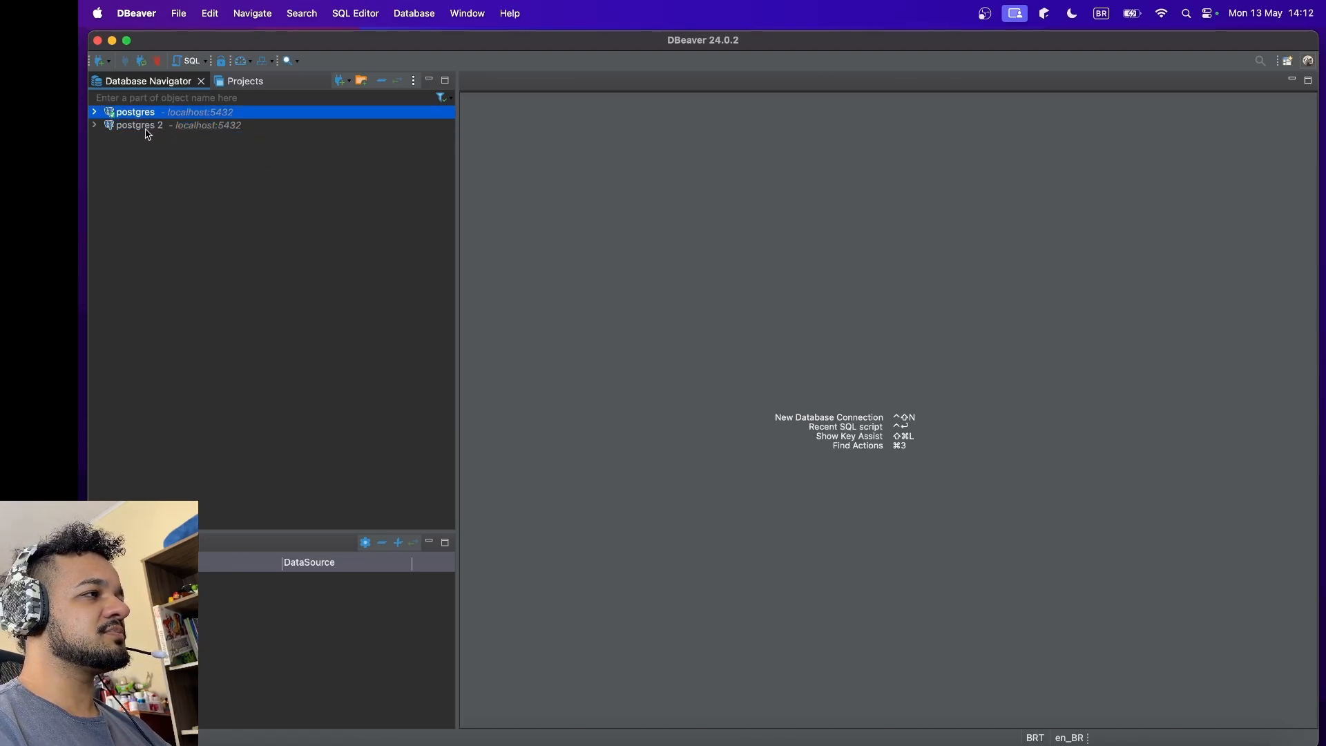
pyautogui.click(147, 129)
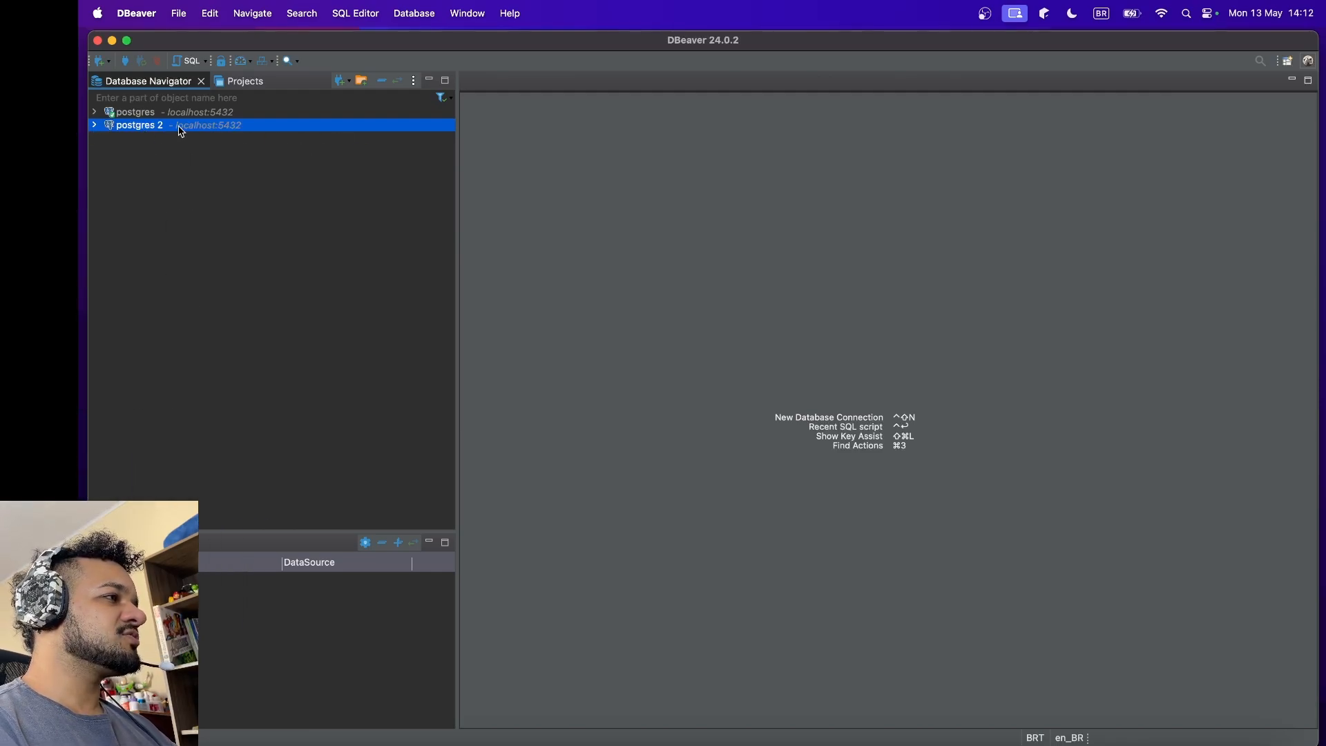
pyautogui.click(94, 125)
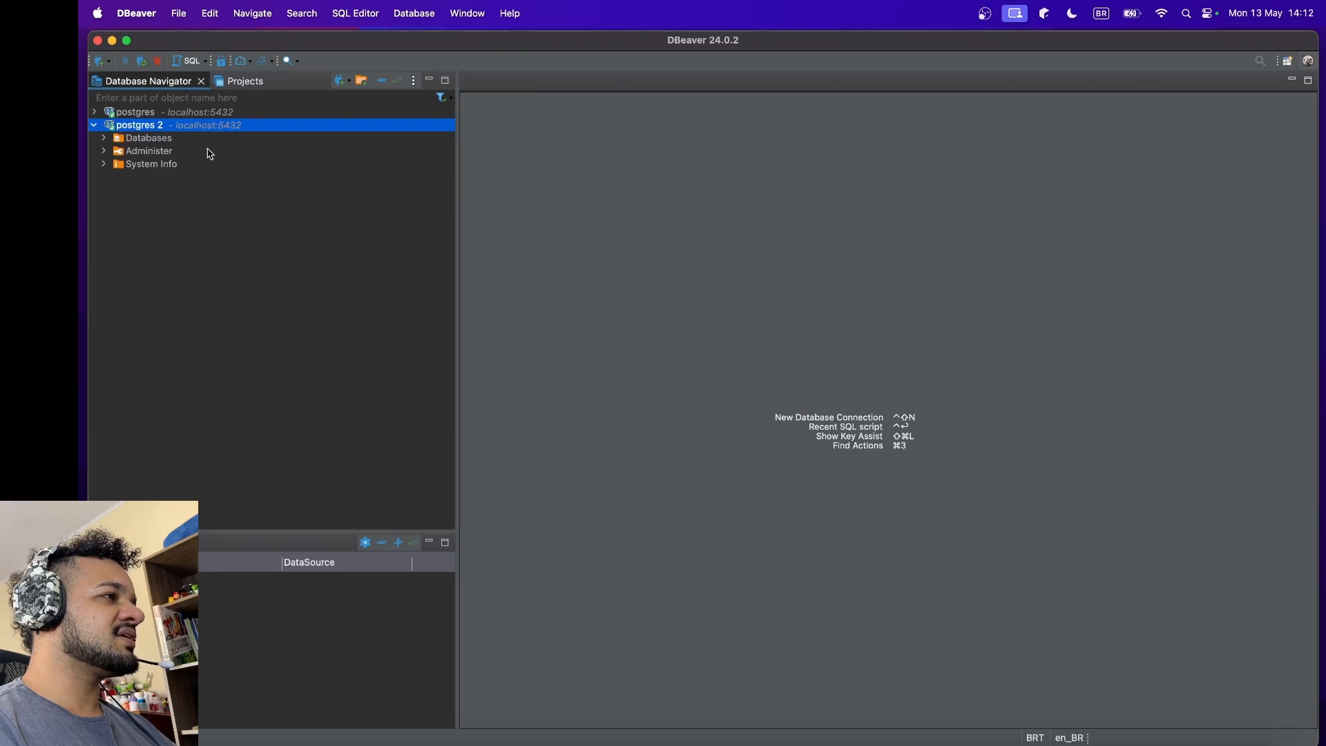
pyautogui.click(104, 140)
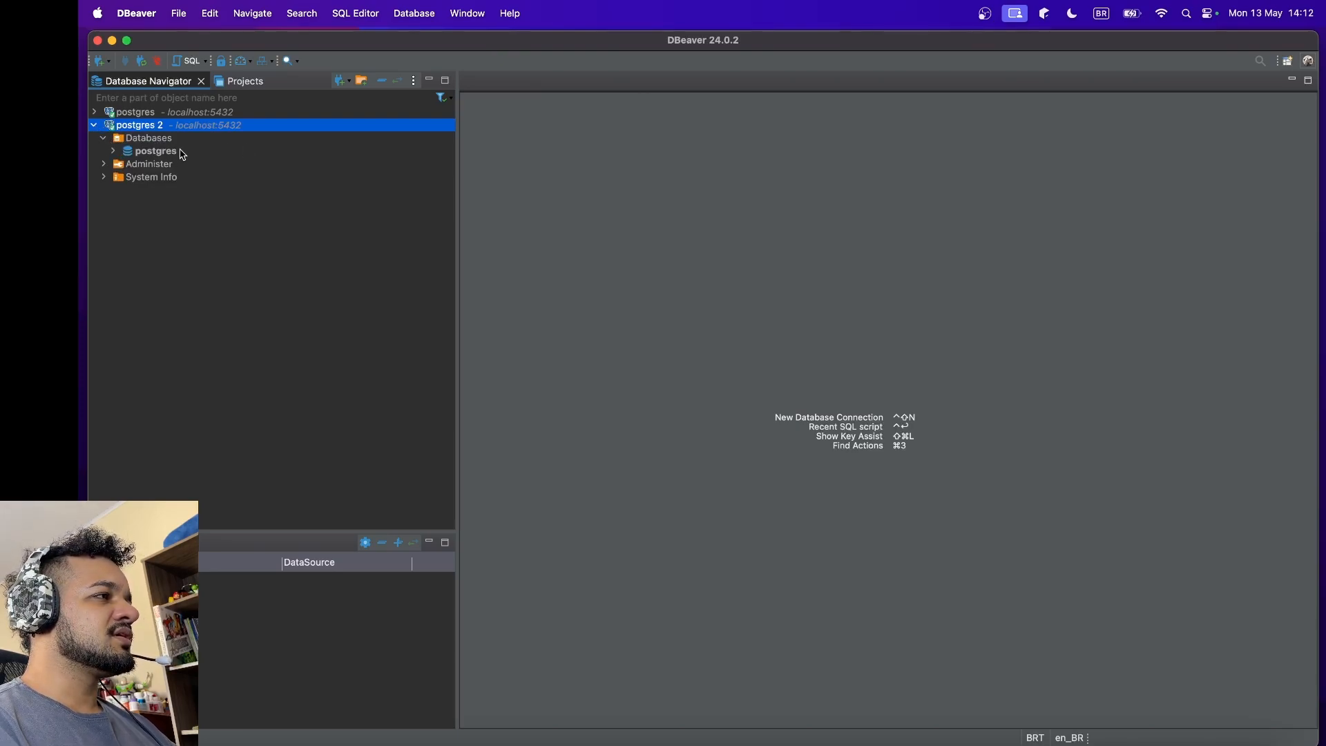
pyautogui.click(114, 151)
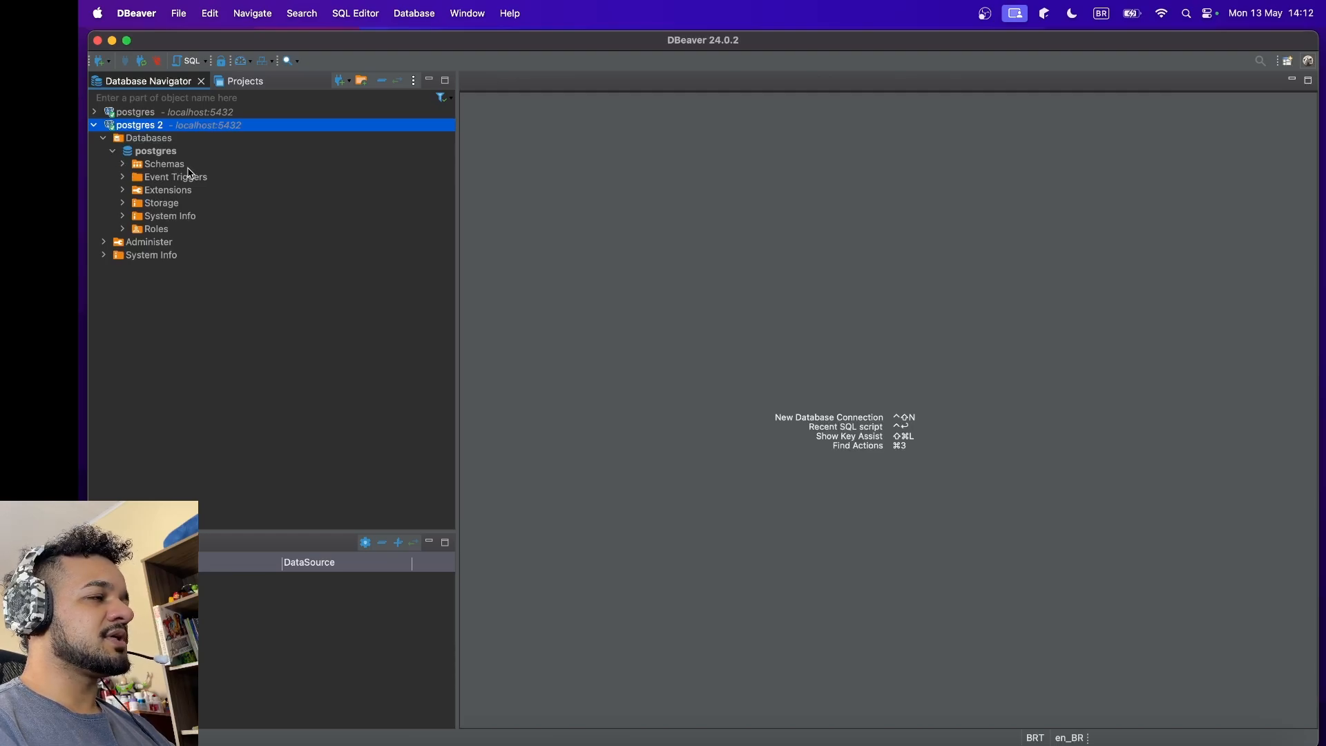
pyautogui.click(123, 165)
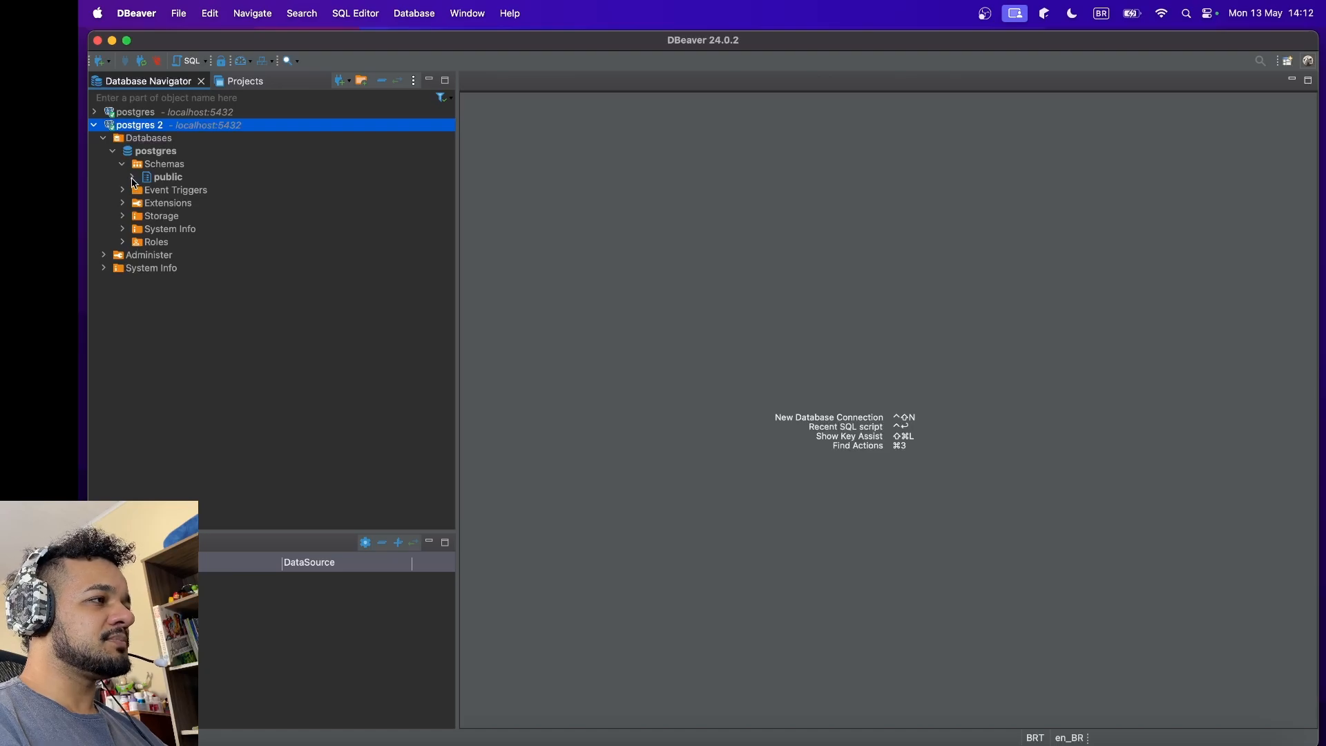
pyautogui.click(135, 178)
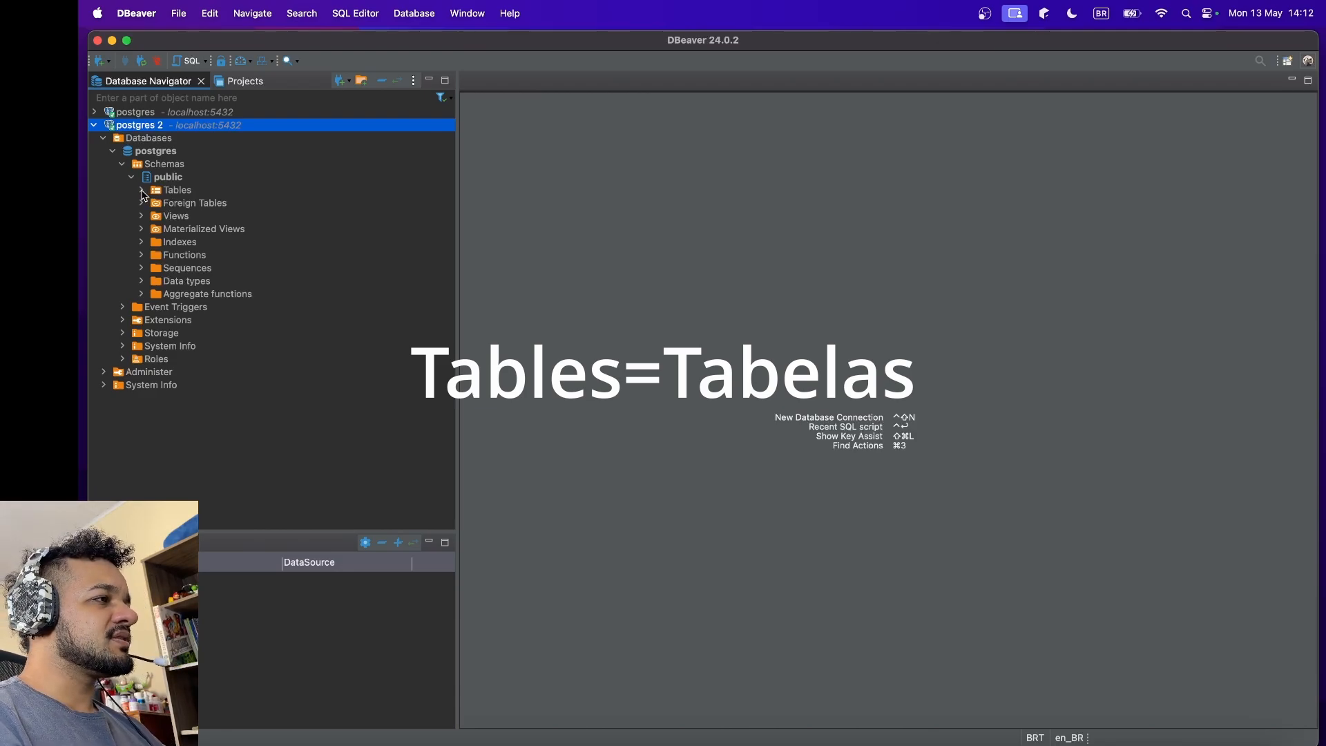
pyautogui.click(141, 191)
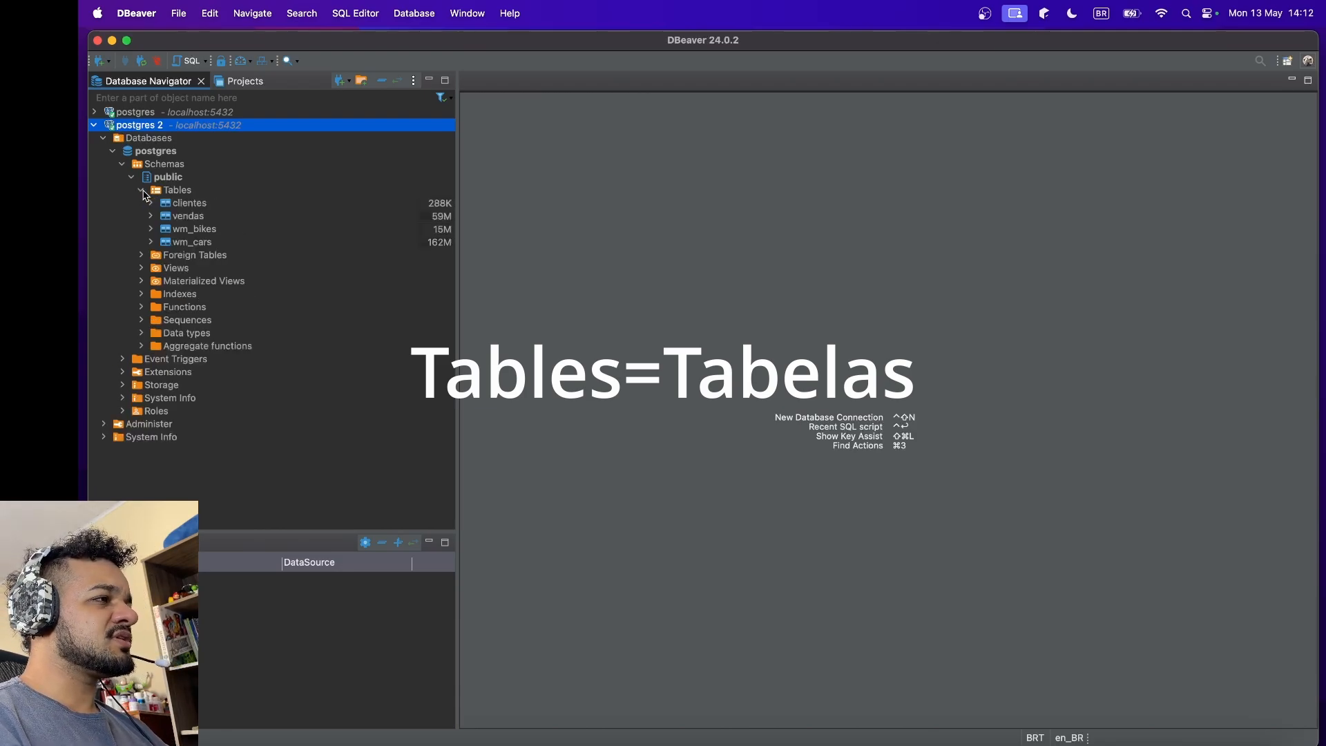
# Step: Look through the clientes, vendas, wm_bikes and wm_cars tables in the public schema
pyautogui.click(188, 207)
pyautogui.click(191, 216)
pyautogui.click(194, 229)
pyautogui.click(195, 242)
pyautogui.click(194, 206)
pyautogui.click(194, 217)
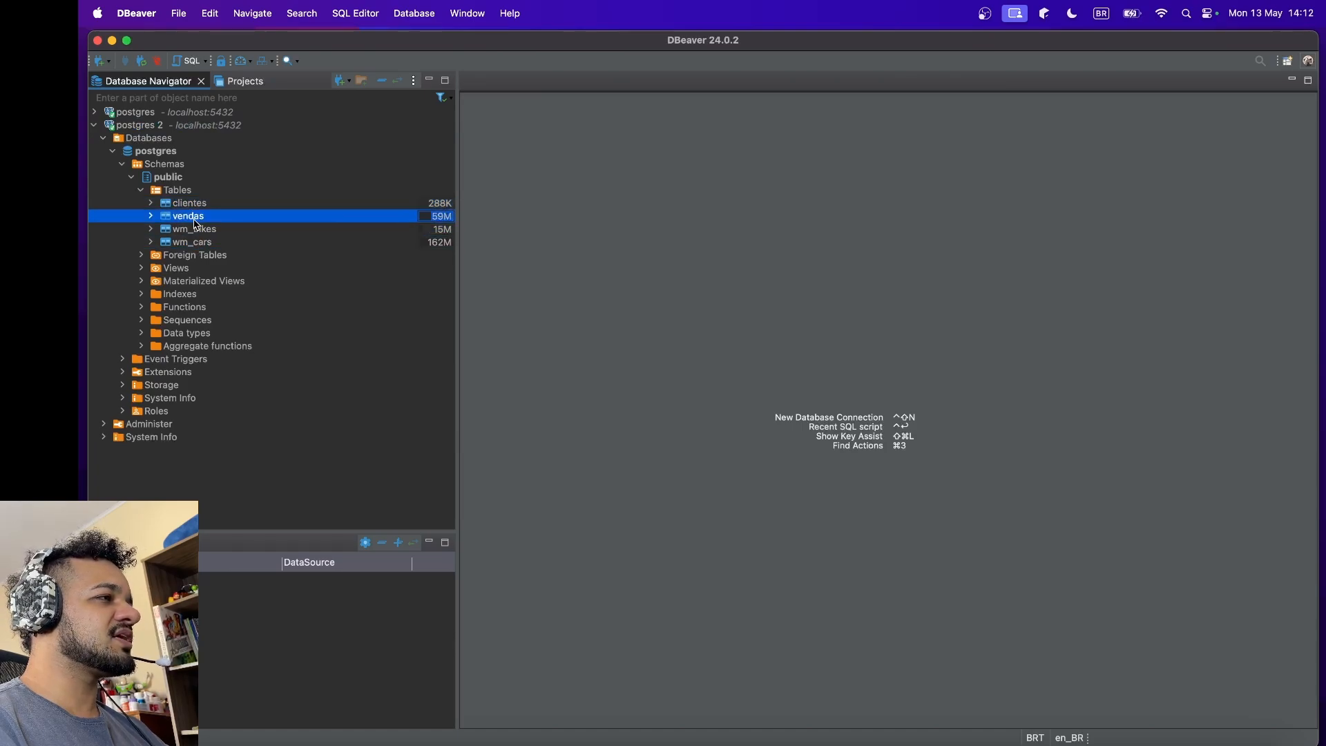
pyautogui.click(197, 230)
pyautogui.click(199, 243)
pyautogui.click(198, 231)
pyautogui.click(196, 217)
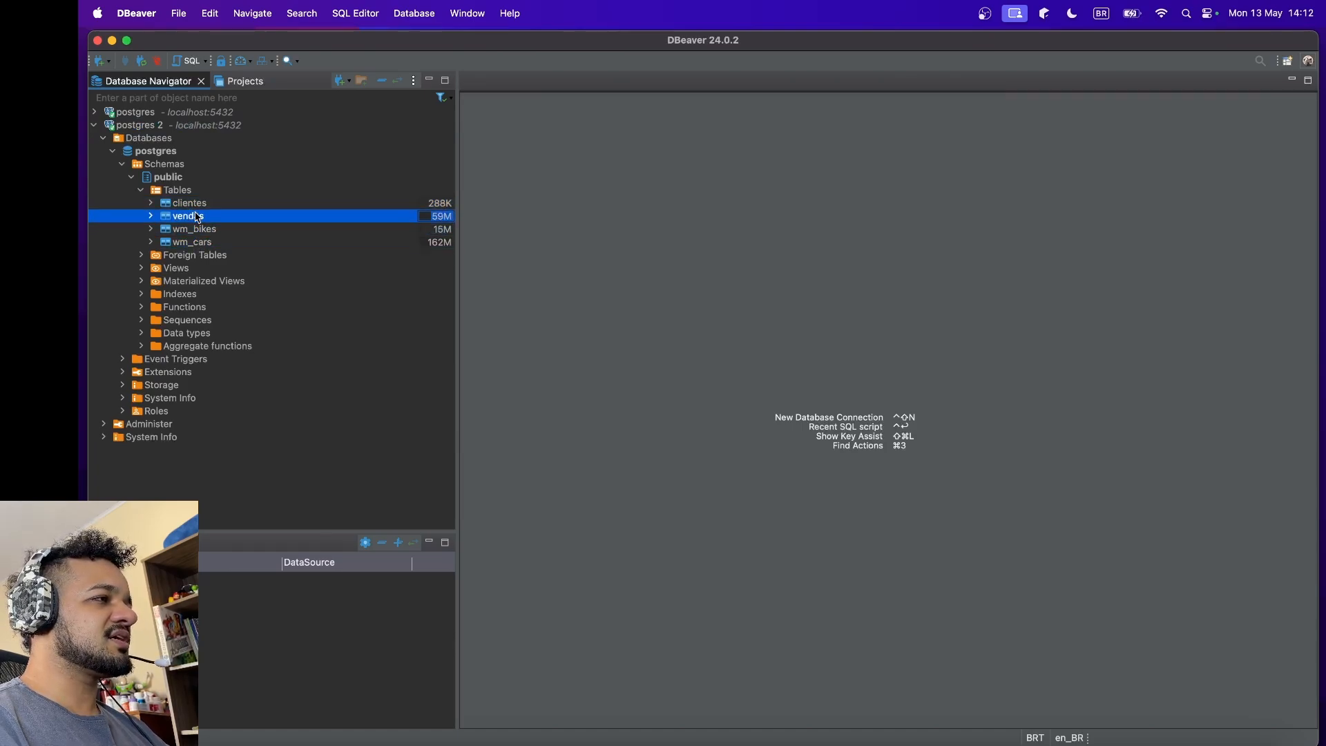
pyautogui.click(195, 207)
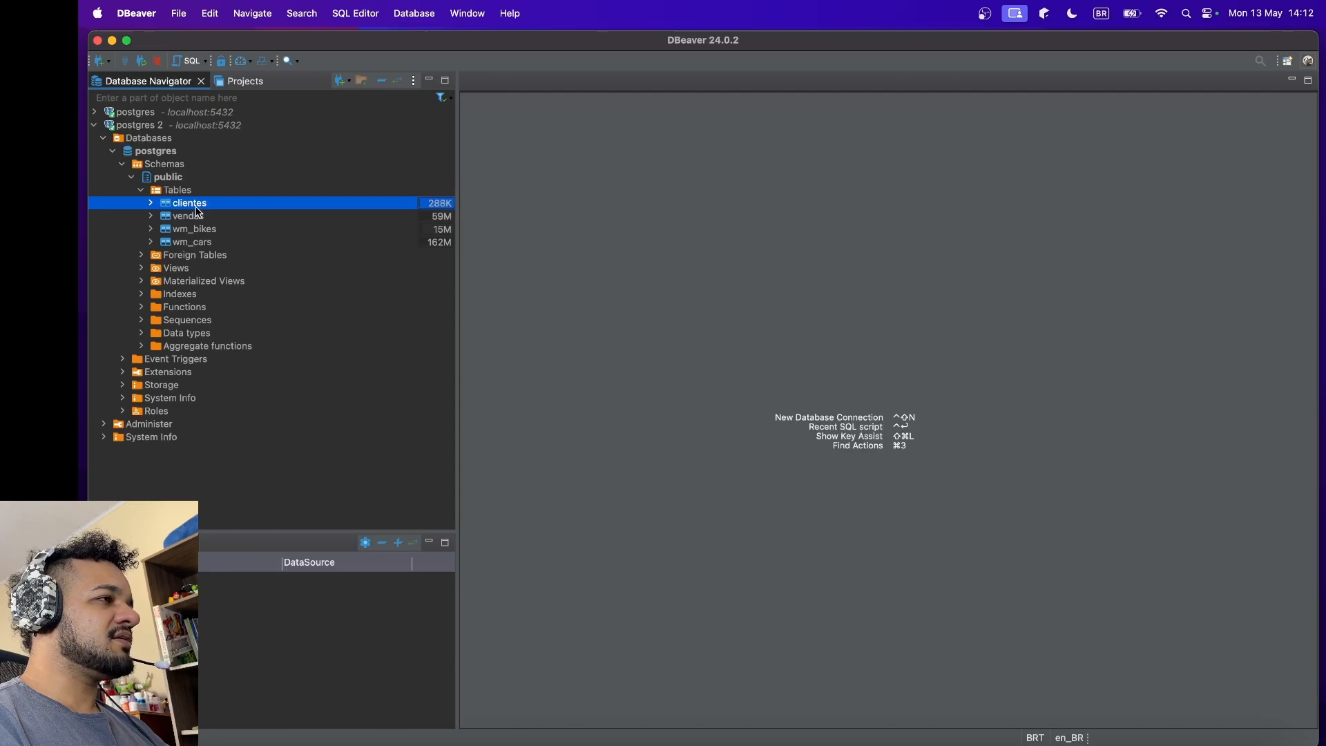
pyautogui.click(201, 244)
pyautogui.click(196, 210)
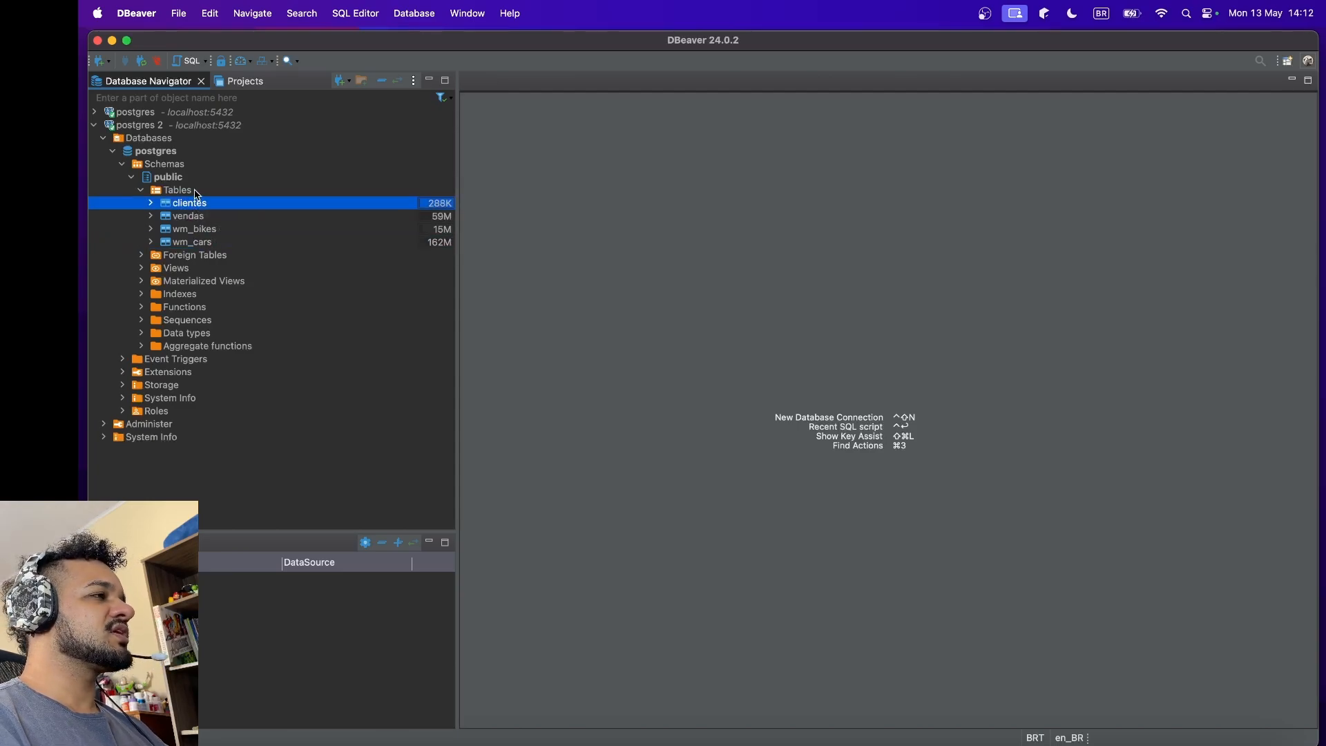
# Step: Create a new table named tabela_exemplo in the public schema of the postgres 2 connection
pyautogui.click(187, 192)
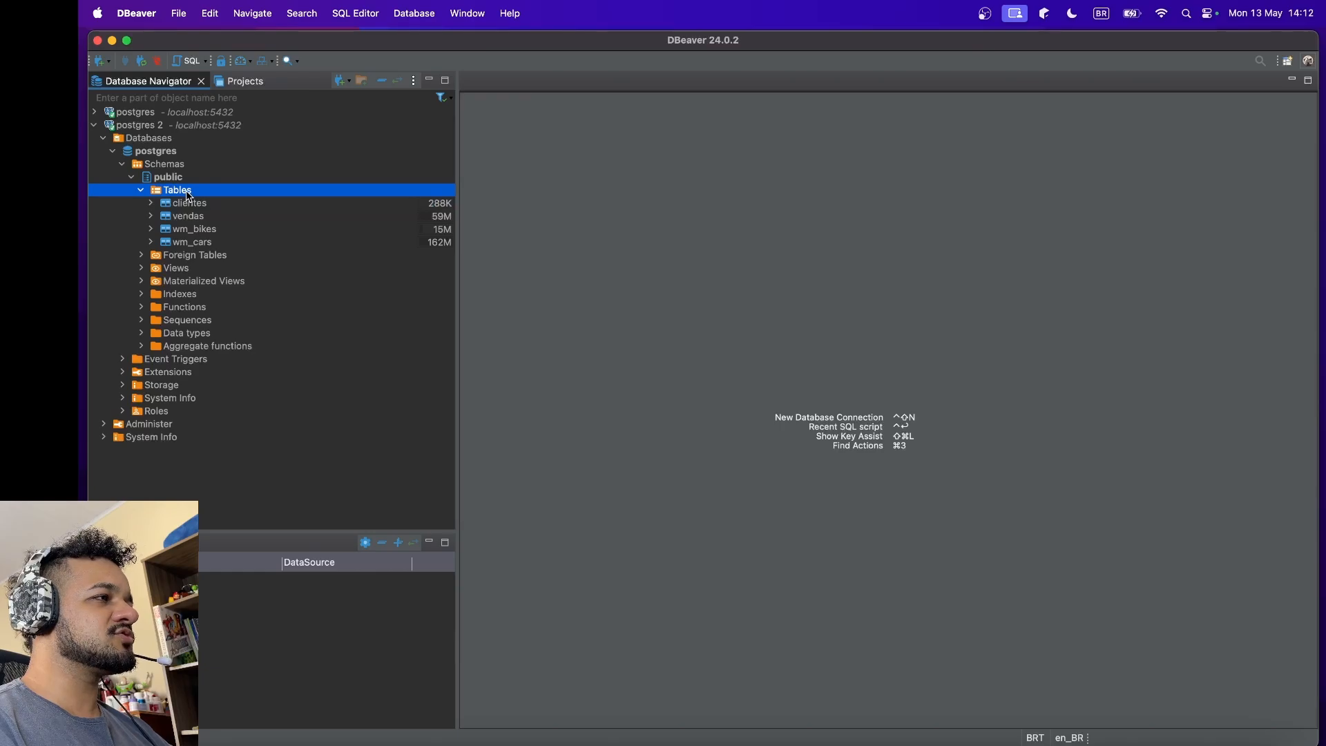
pyautogui.rightClick(187, 195)
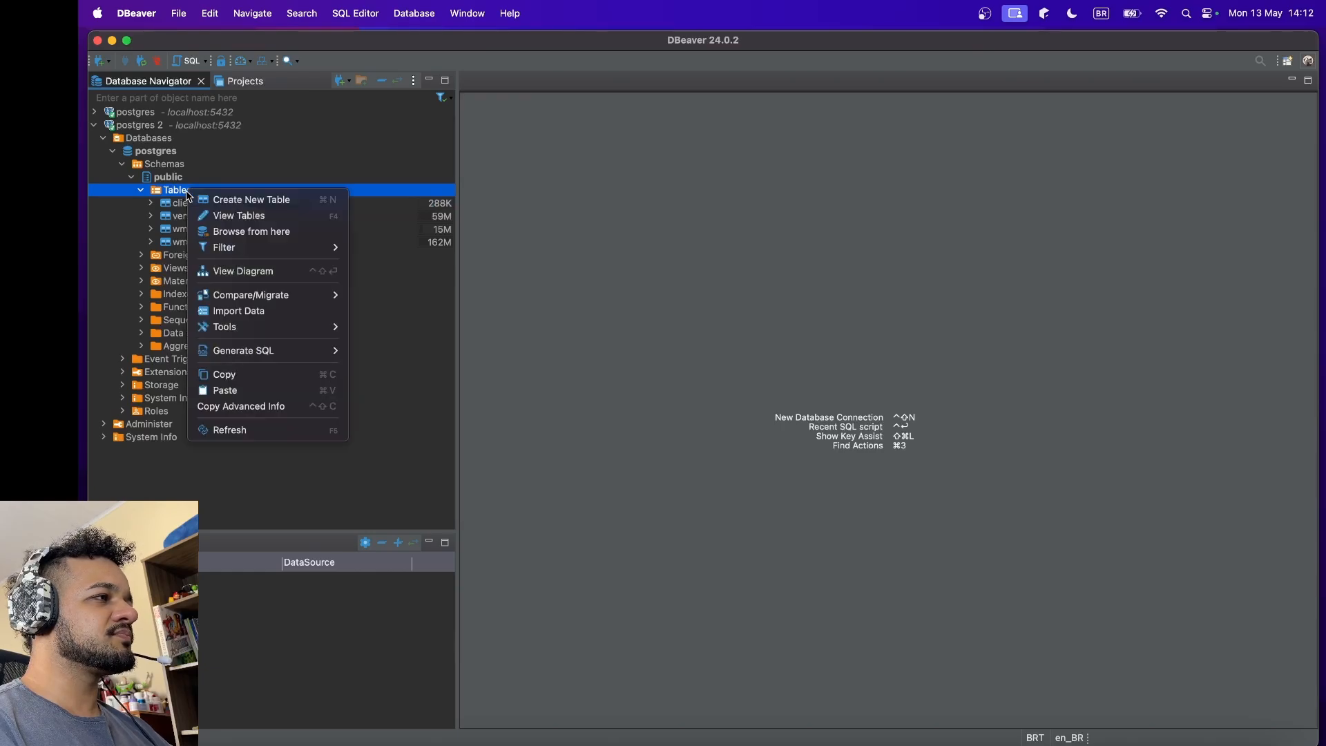
pyautogui.click(258, 201)
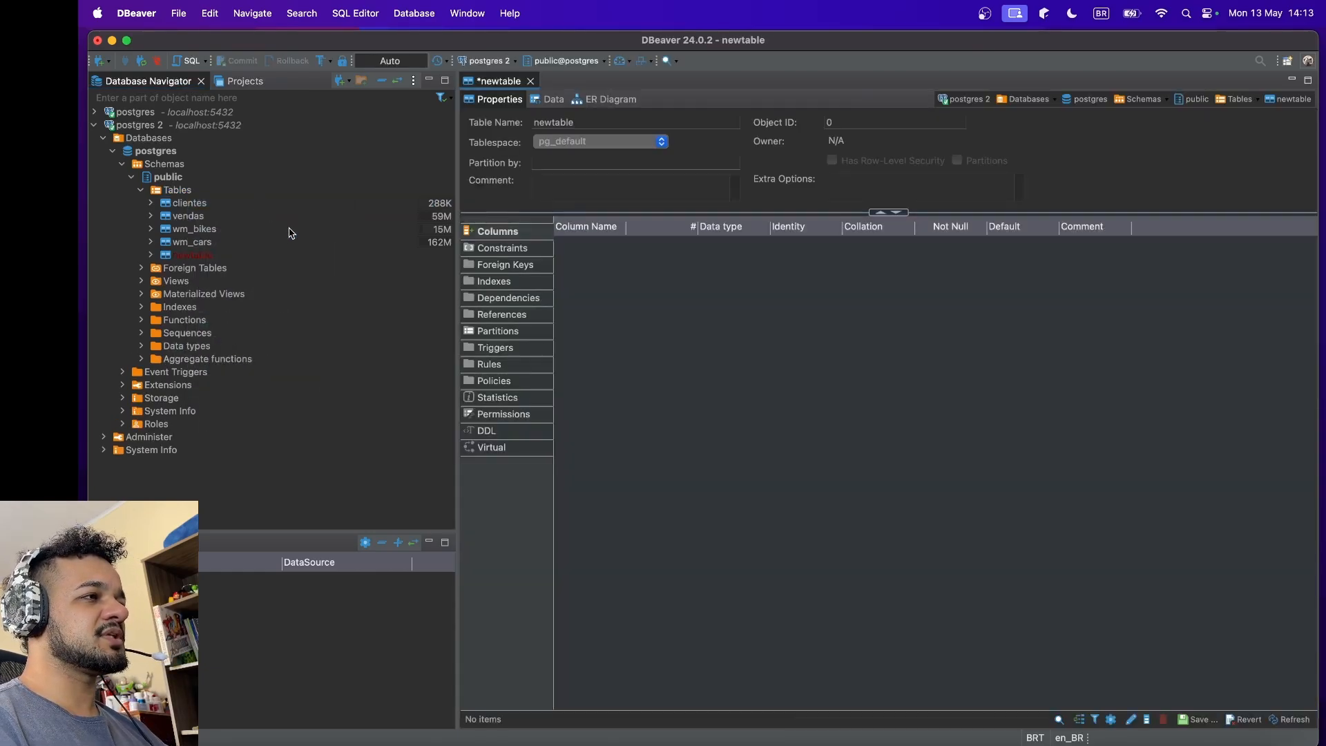
pyautogui.doubleClick(581, 122)
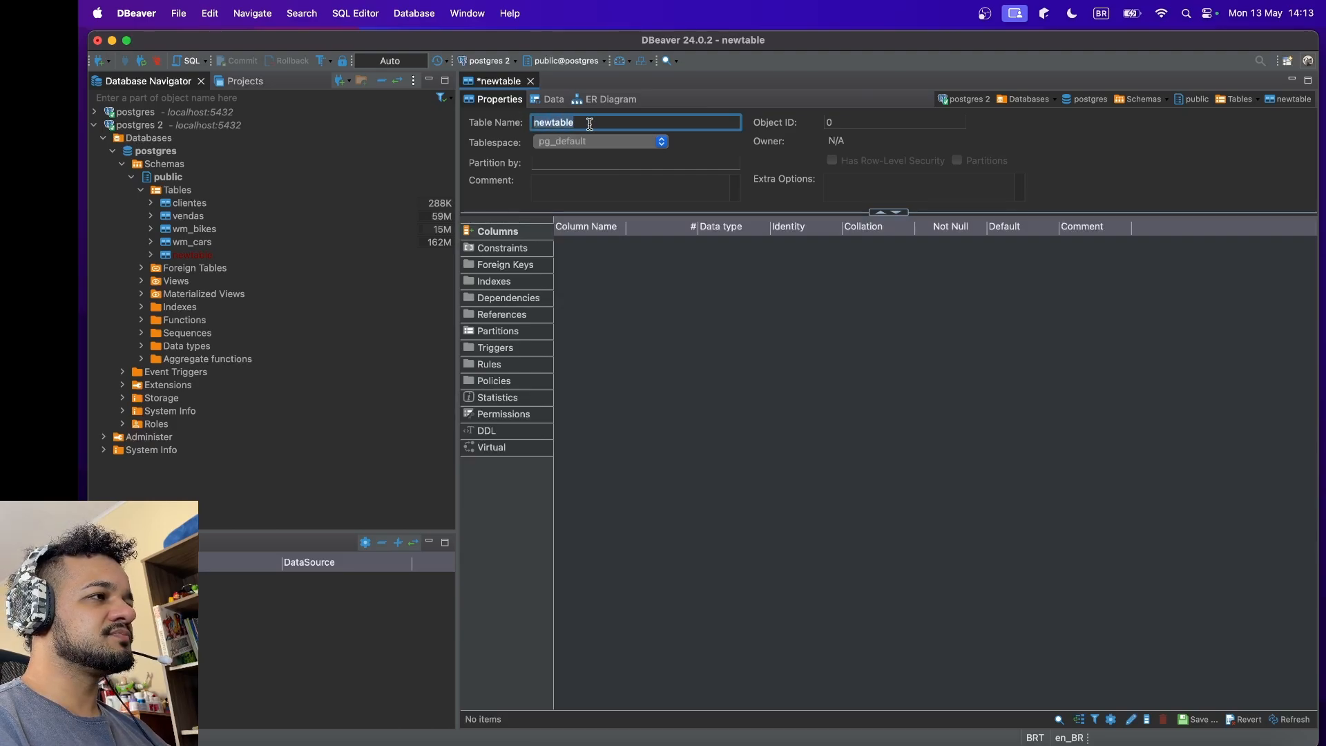
pyautogui.write('tabela')
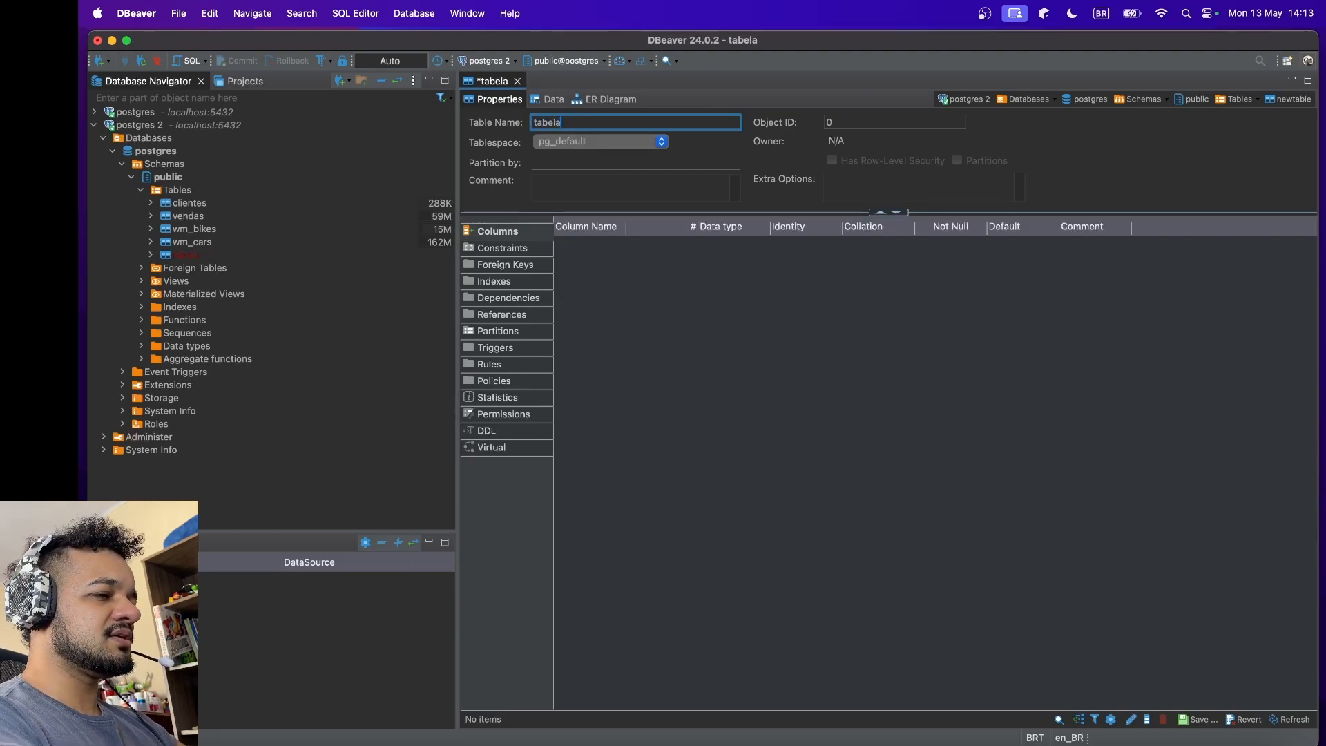
pyautogui.write('_exemplo')
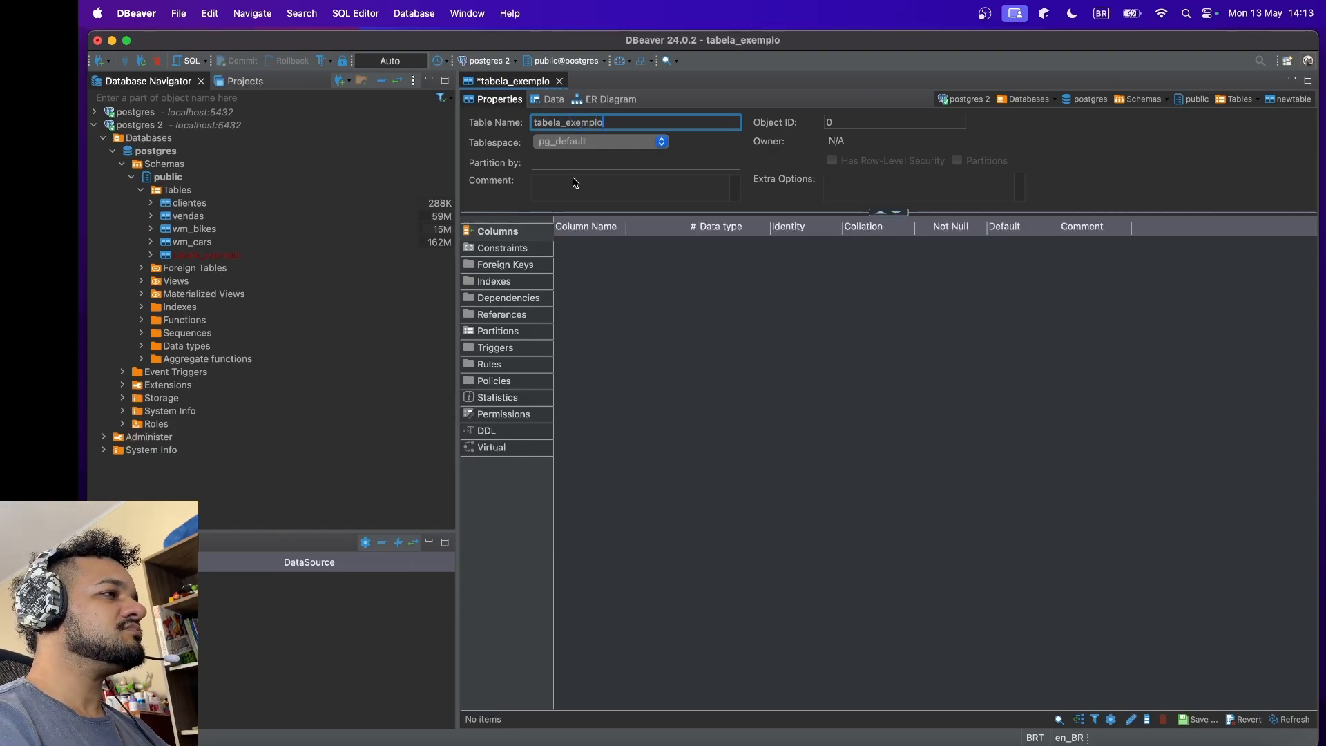
pyautogui.click(413, 320)
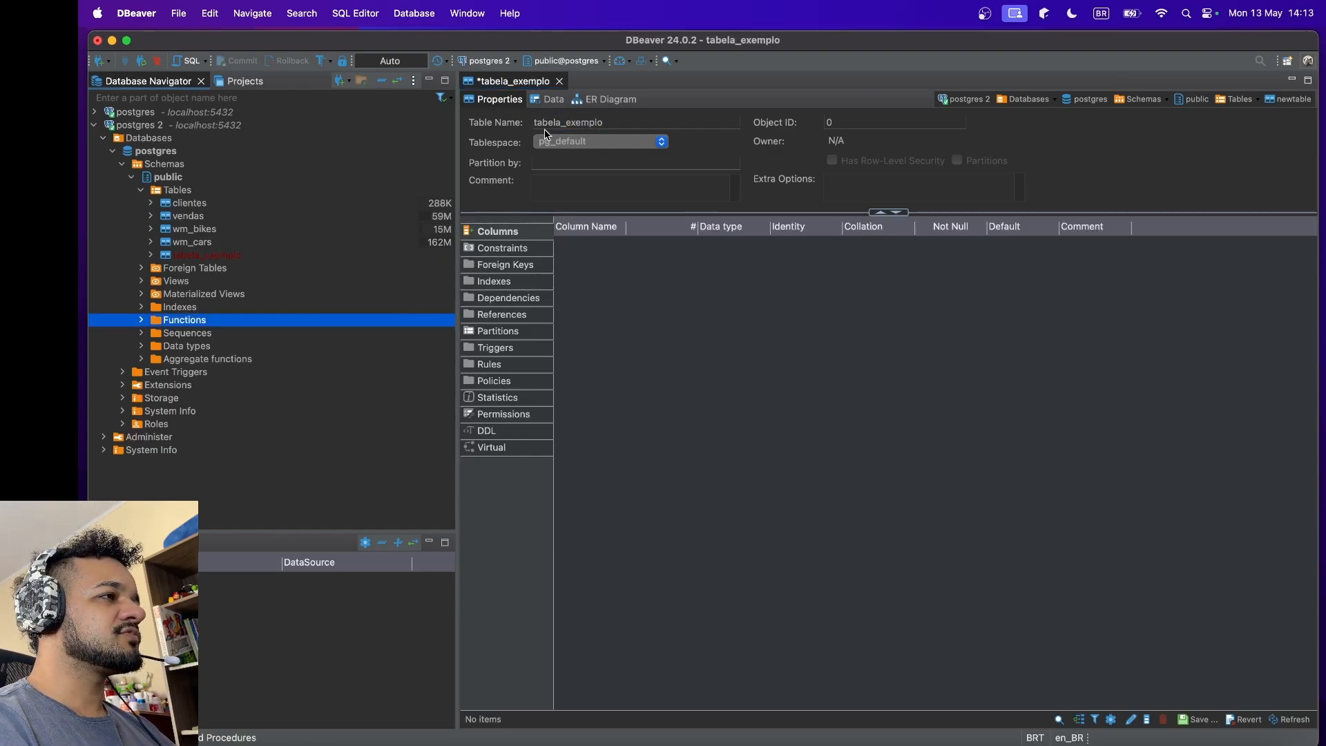
# Step: Close the tabela_exemplo editor and persist the new table to the database
pyautogui.click(560, 82)
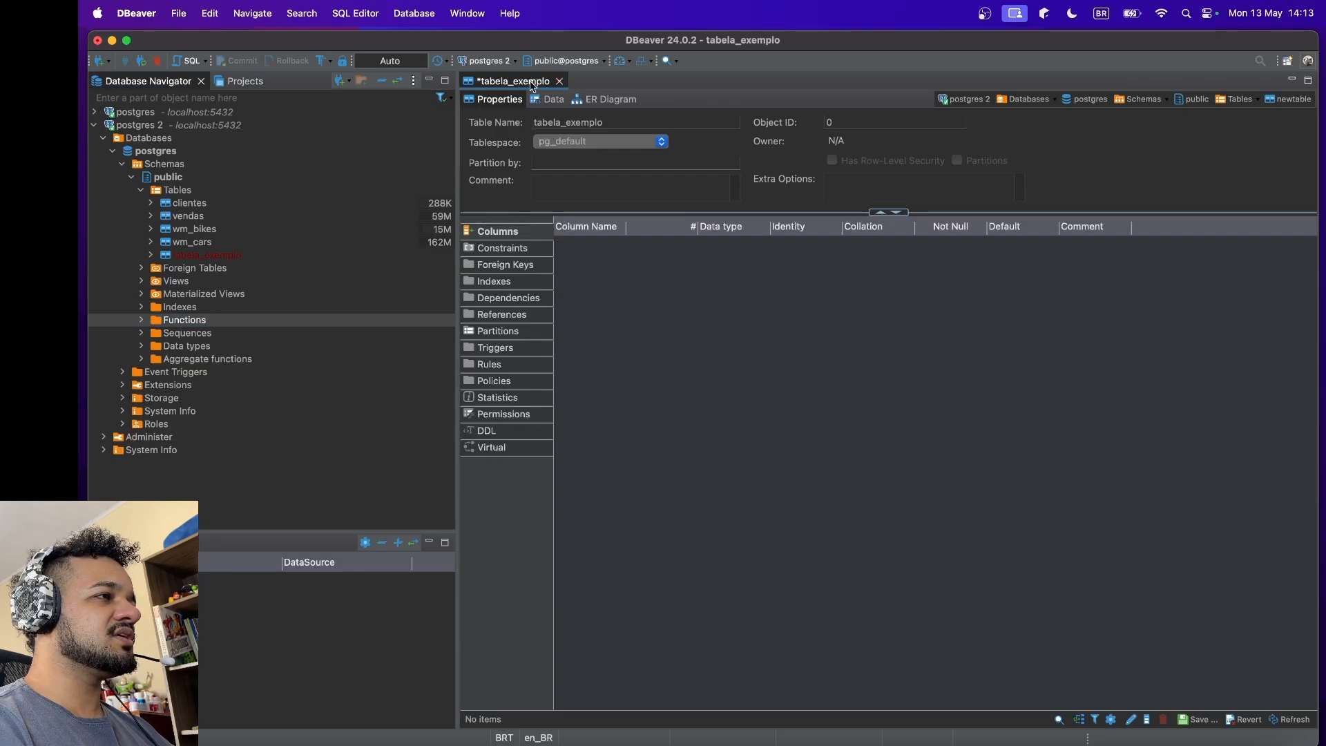
pyautogui.click(560, 82)
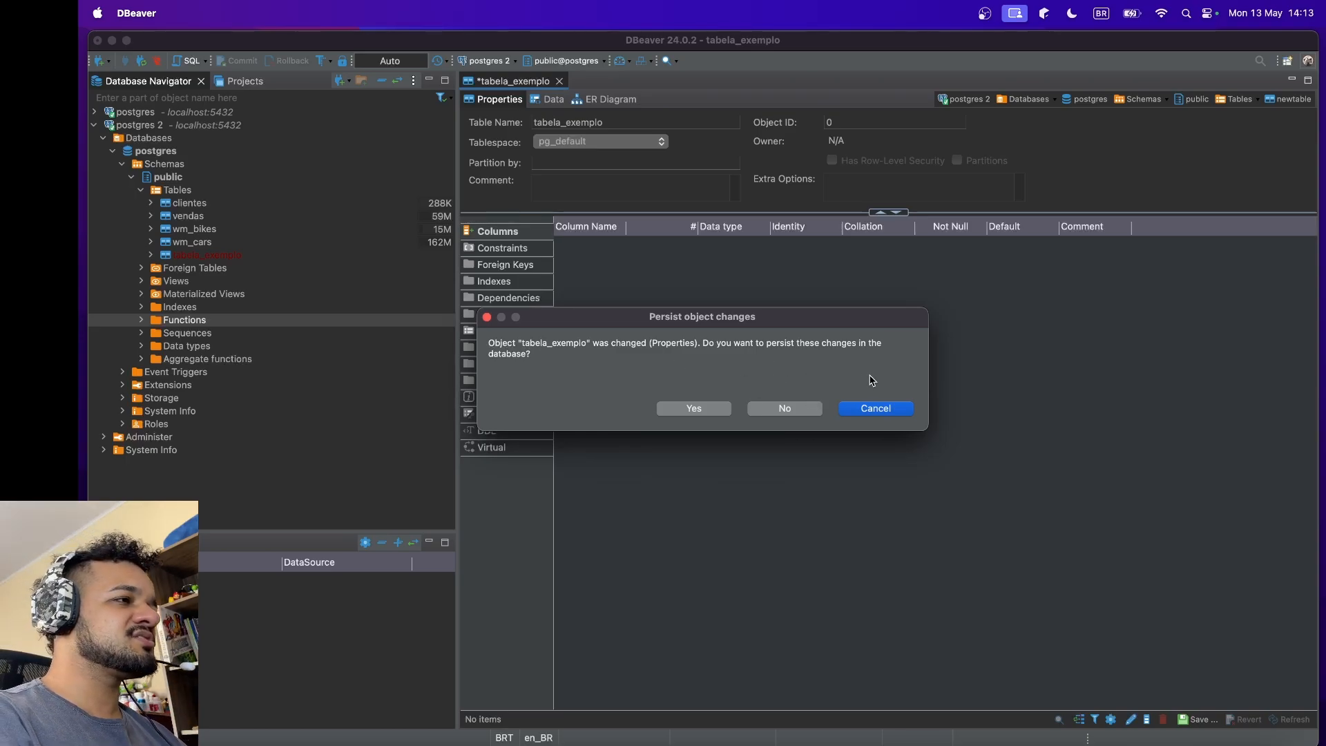
pyautogui.click(707, 407)
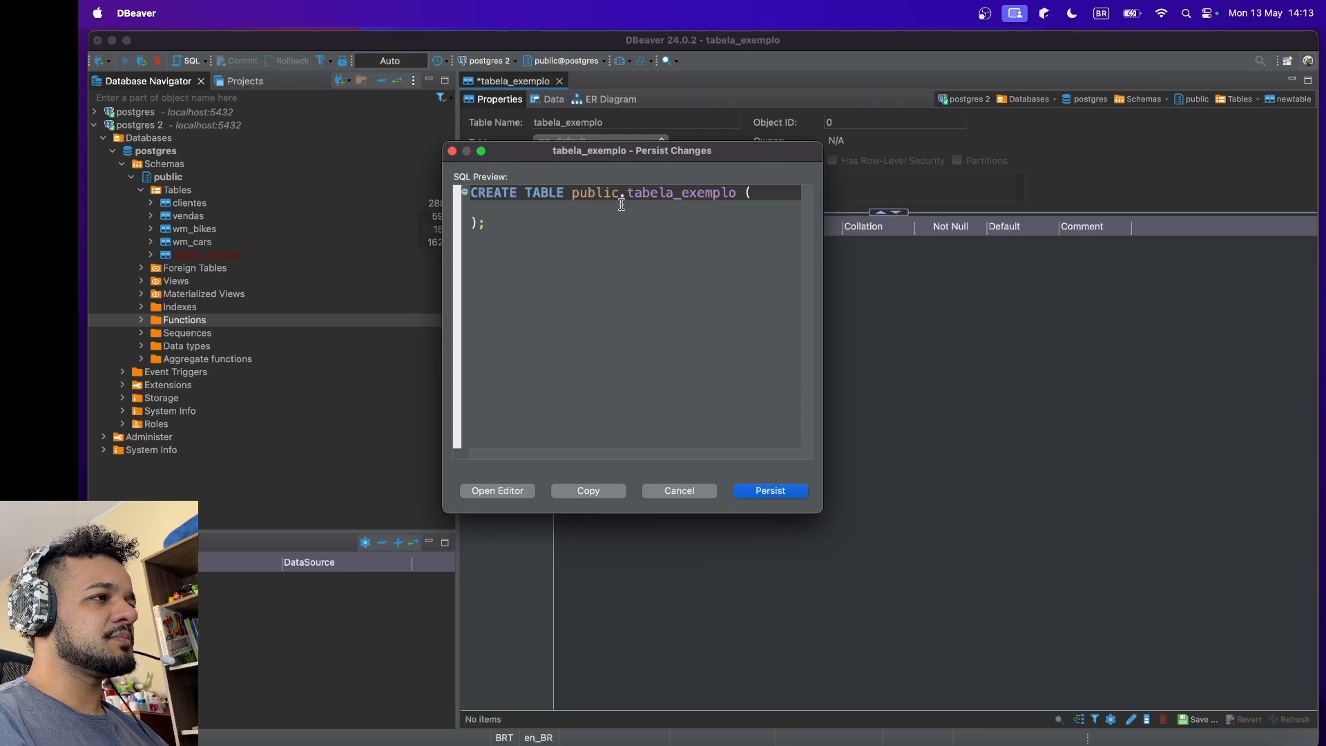
pyautogui.click(771, 491)
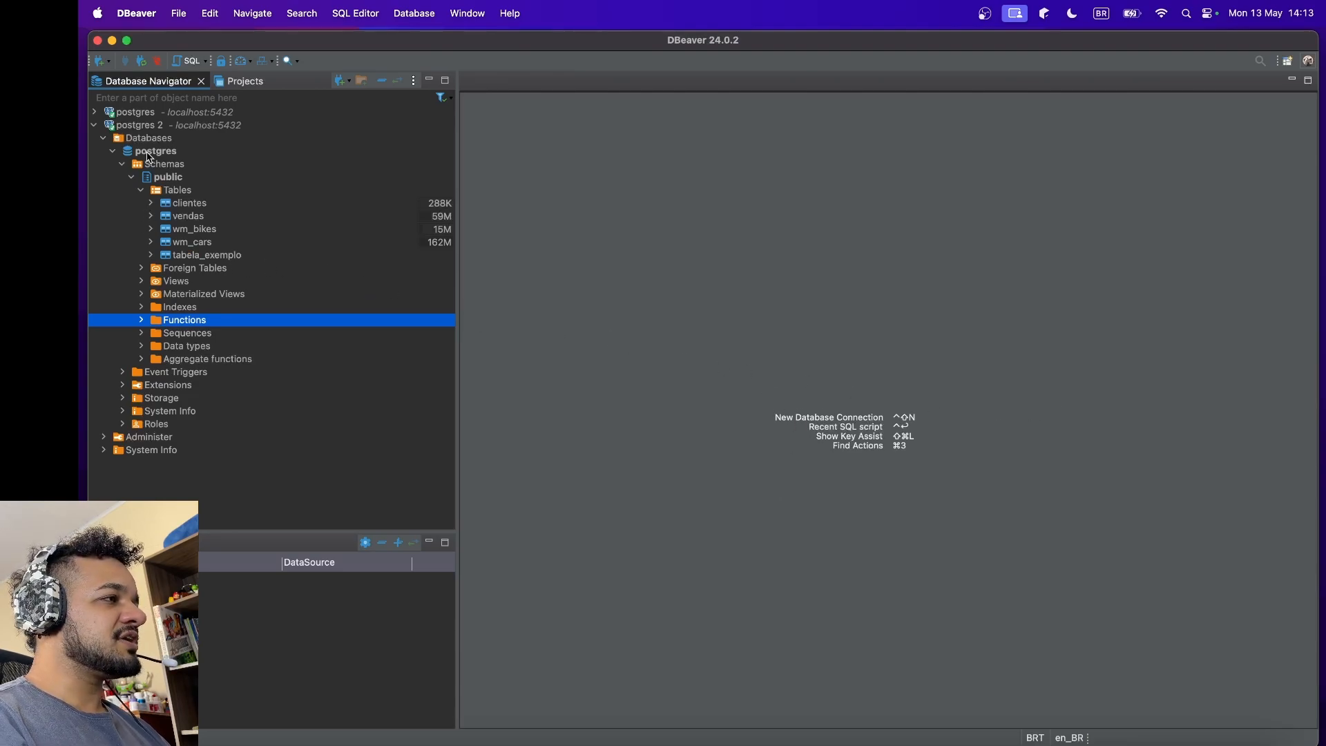
# Step: Expand tabela_exemplo in the Database Navigator to check its columns, and collapse it again
pyautogui.click(211, 257)
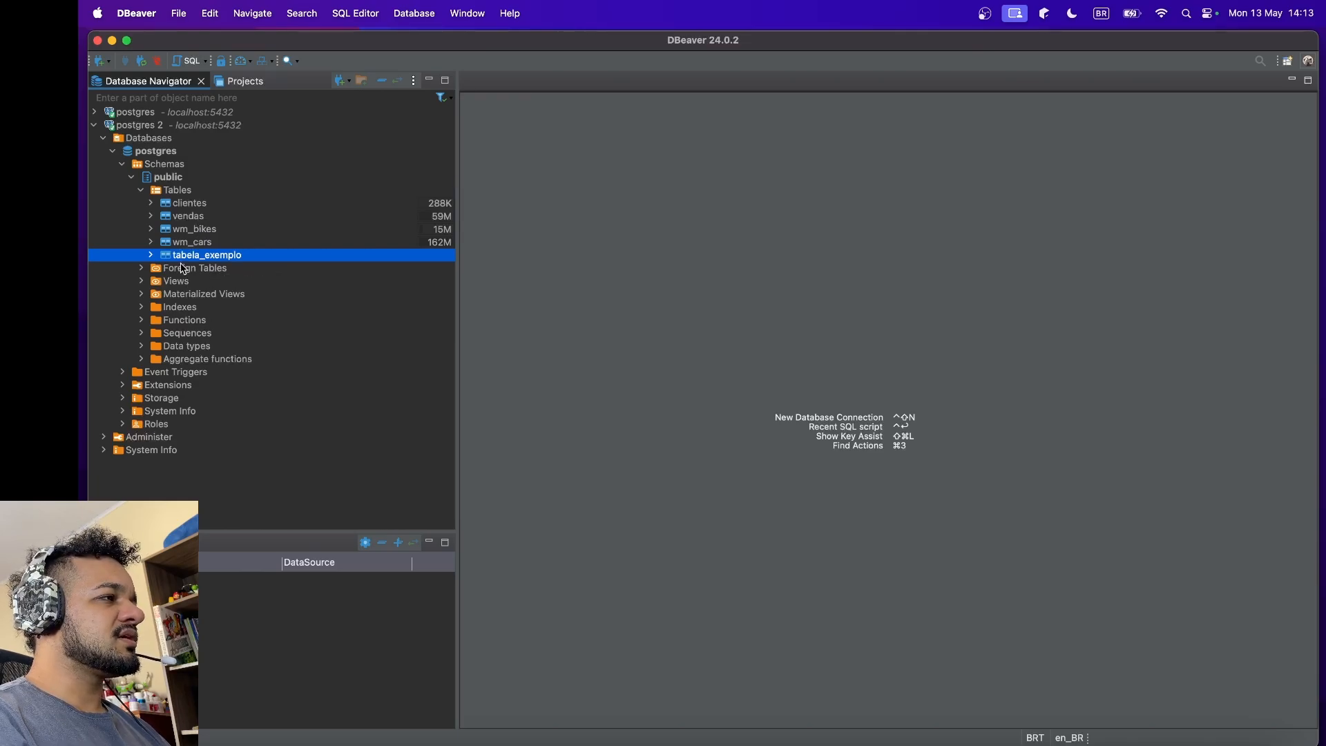
pyautogui.click(149, 256)
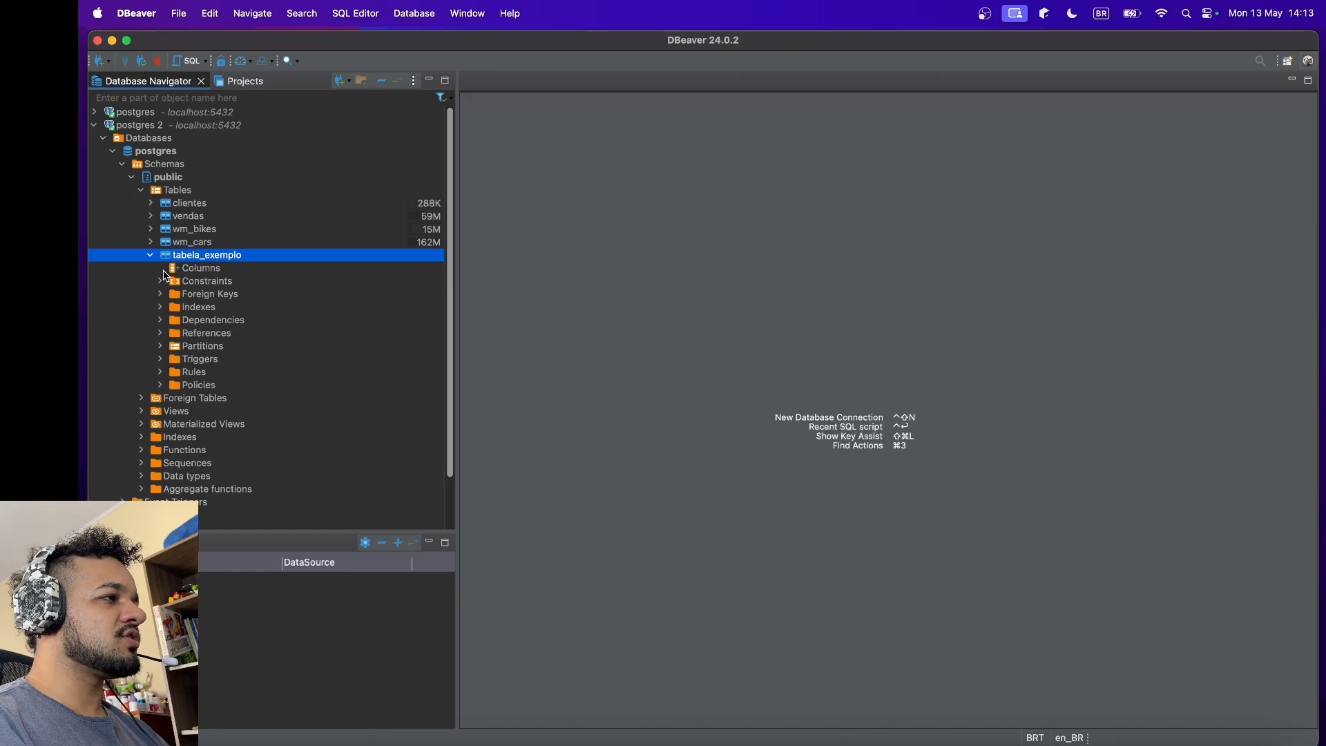
pyautogui.click(166, 274)
pyautogui.click(150, 256)
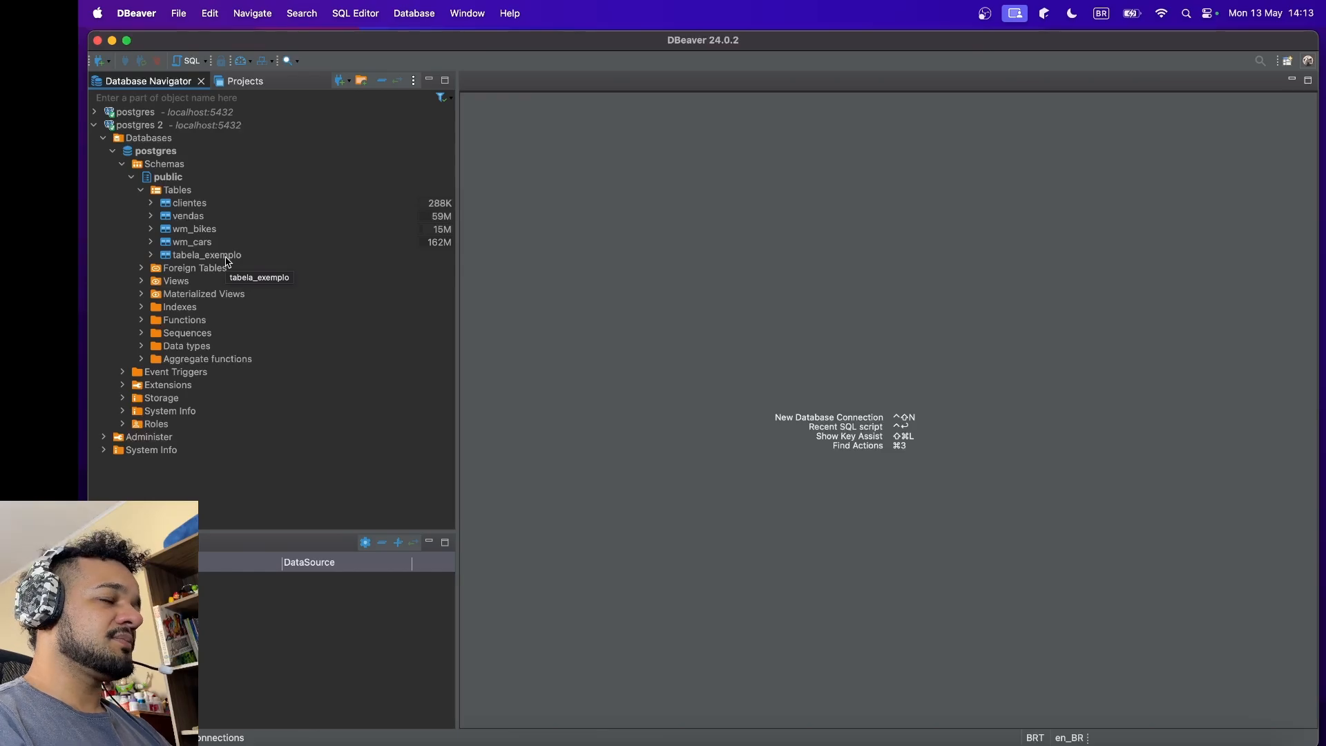
# Step: Switch to the course spreadsheet in Chrome and review the vendas.csv and clientes.csv entries on the 2-Links sheet
pyautogui.moveTo(158, 379)
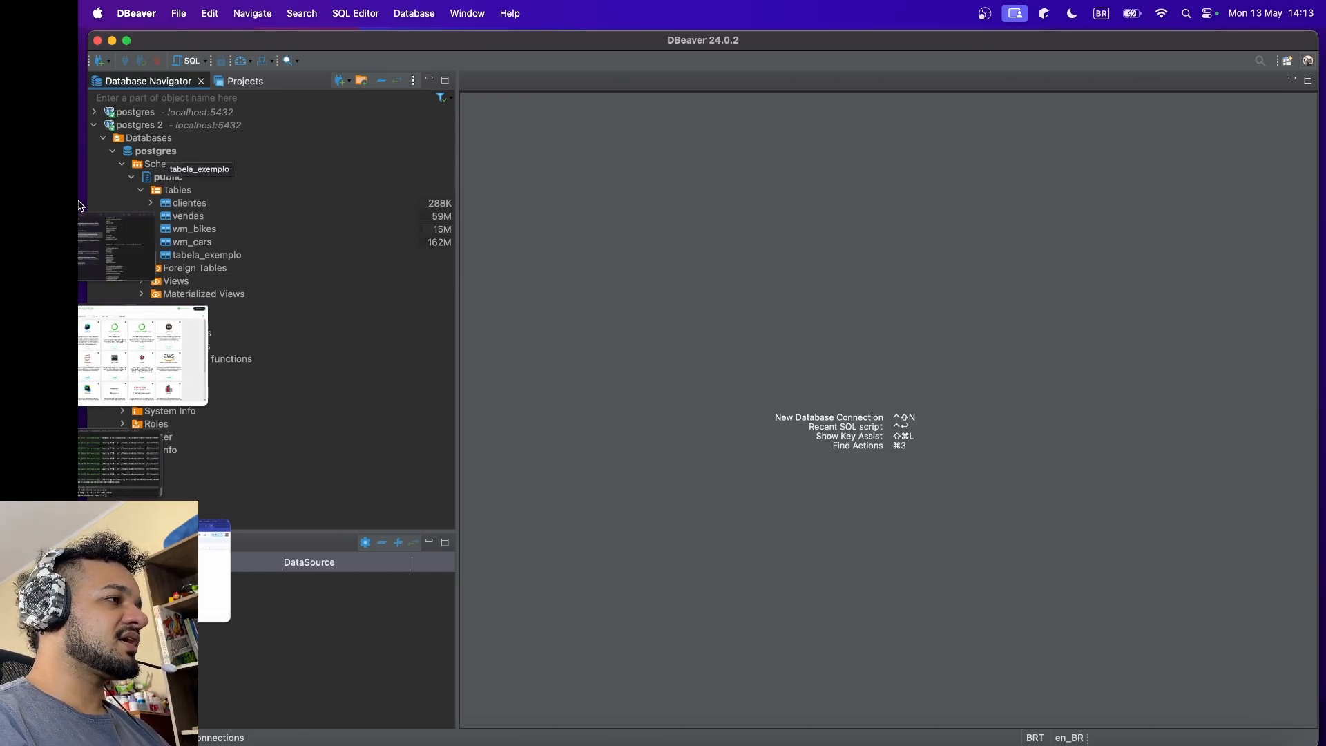
pyautogui.click(238, 567)
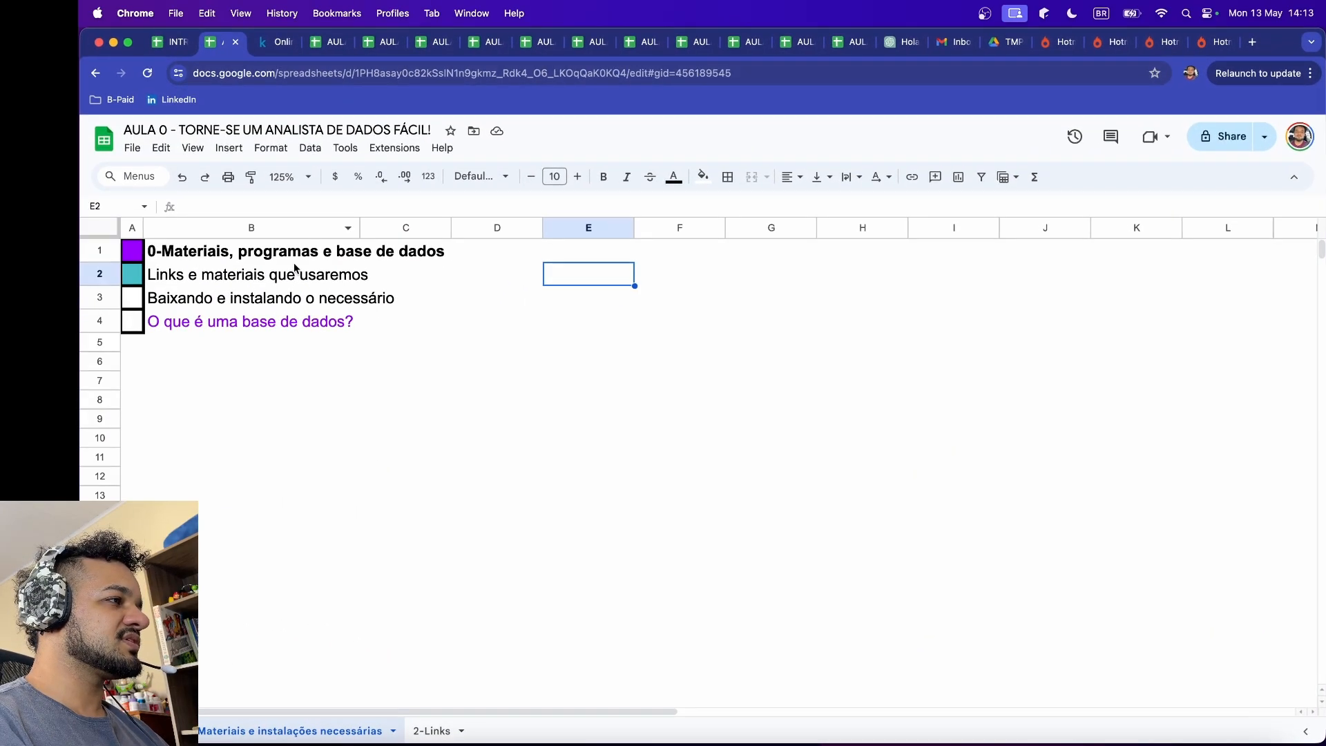
pyautogui.click(427, 730)
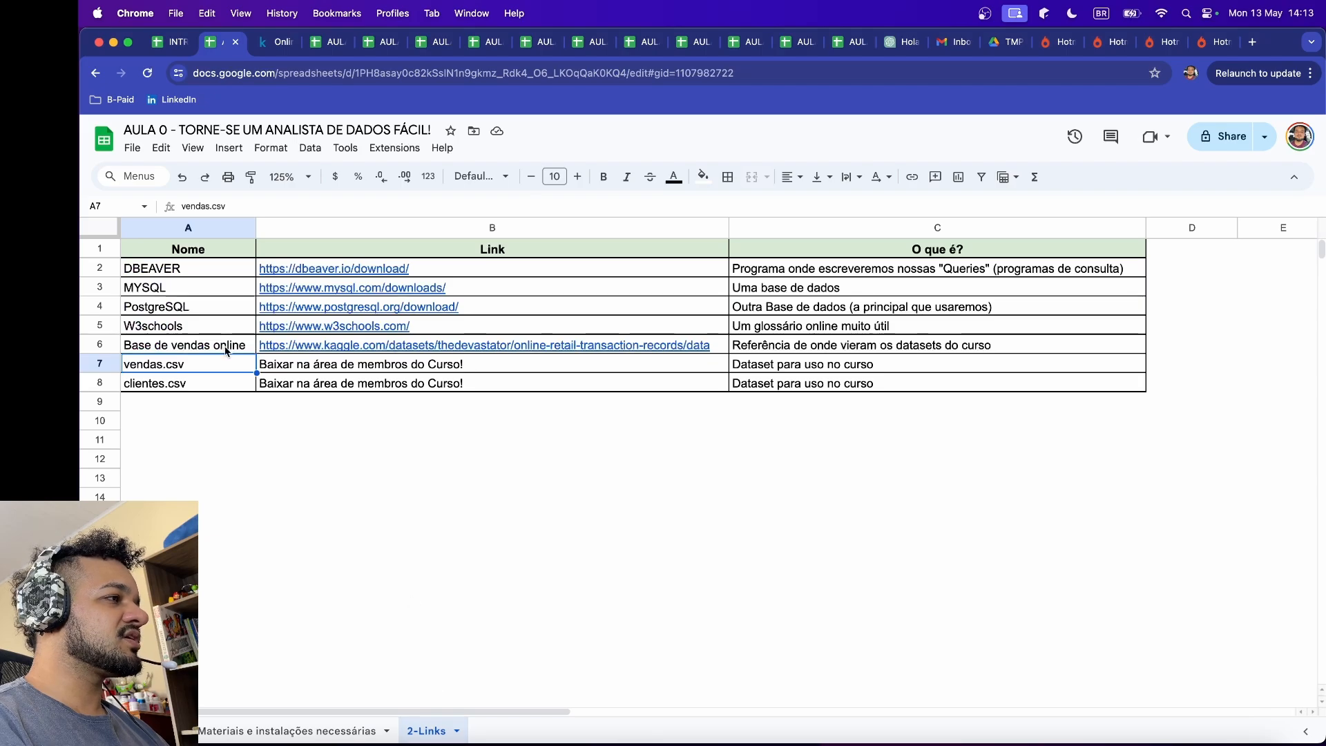
pyautogui.click(201, 383)
pyautogui.click(200, 368)
pyautogui.click(199, 385)
pyautogui.click(201, 366)
pyautogui.click(202, 385)
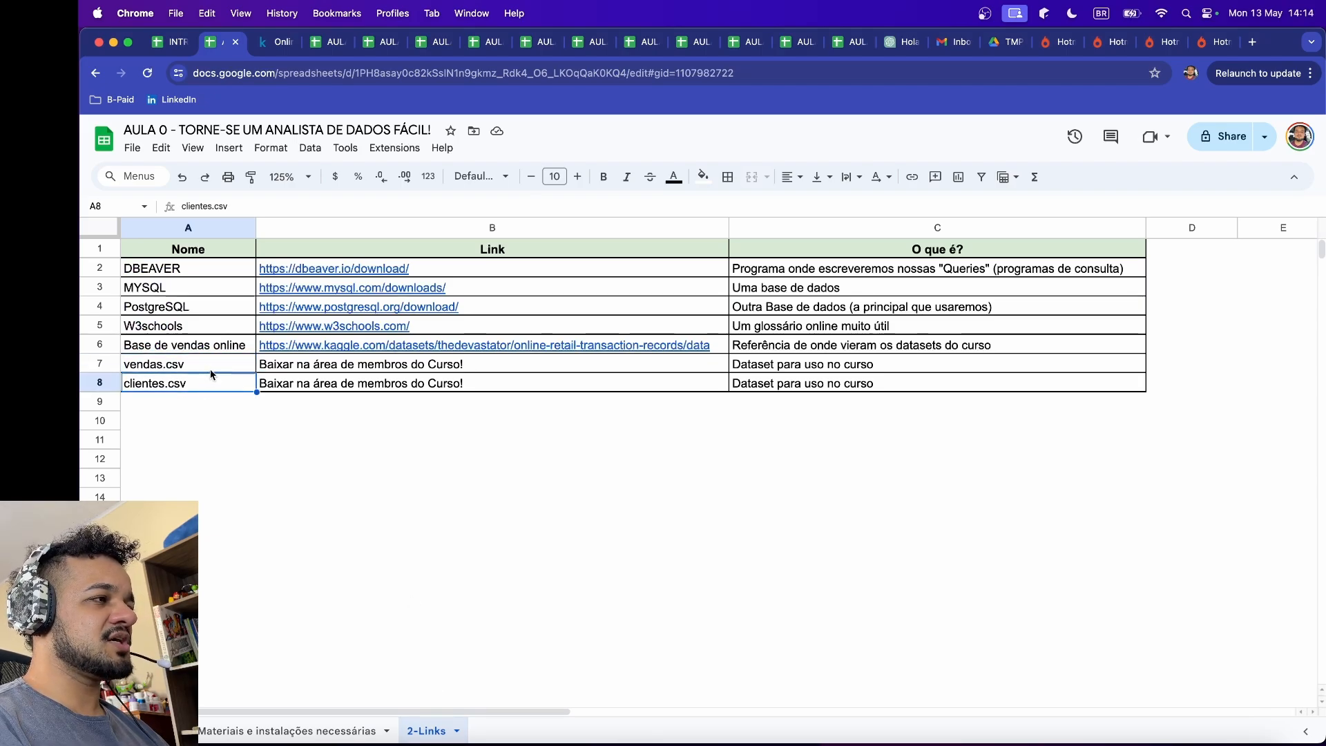
pyautogui.click(210, 369)
pyautogui.click(209, 386)
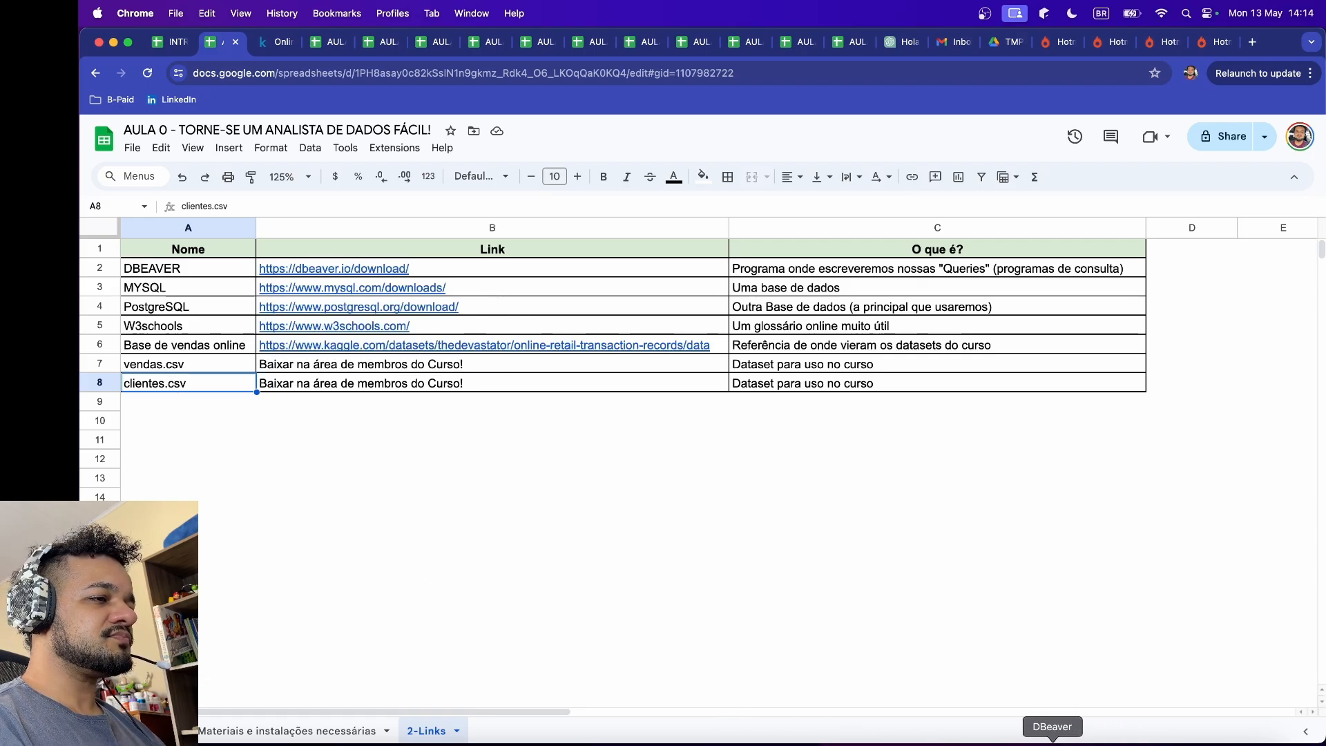
# Step: Switch back to DBeaver and start a data import into tabela_exemplo with CSV as the import source
pyautogui.click(1052, 741)
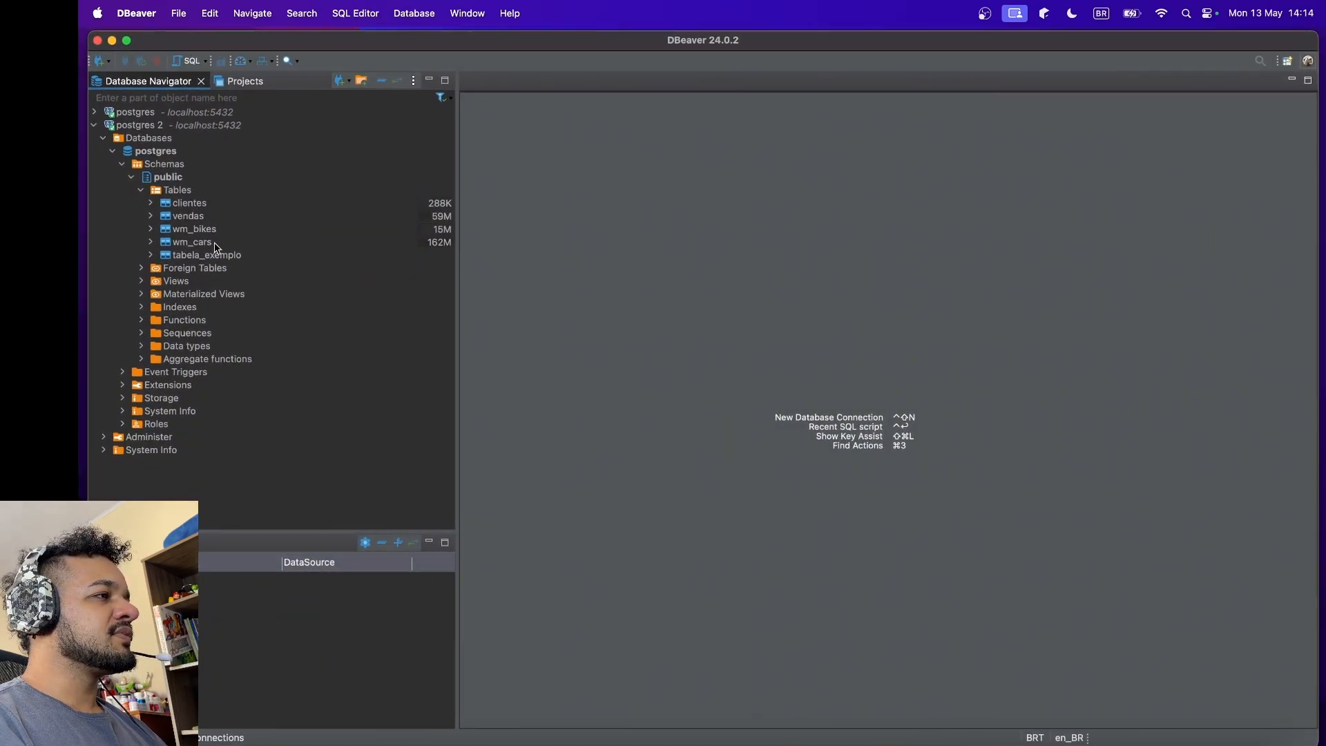
pyautogui.click(204, 259)
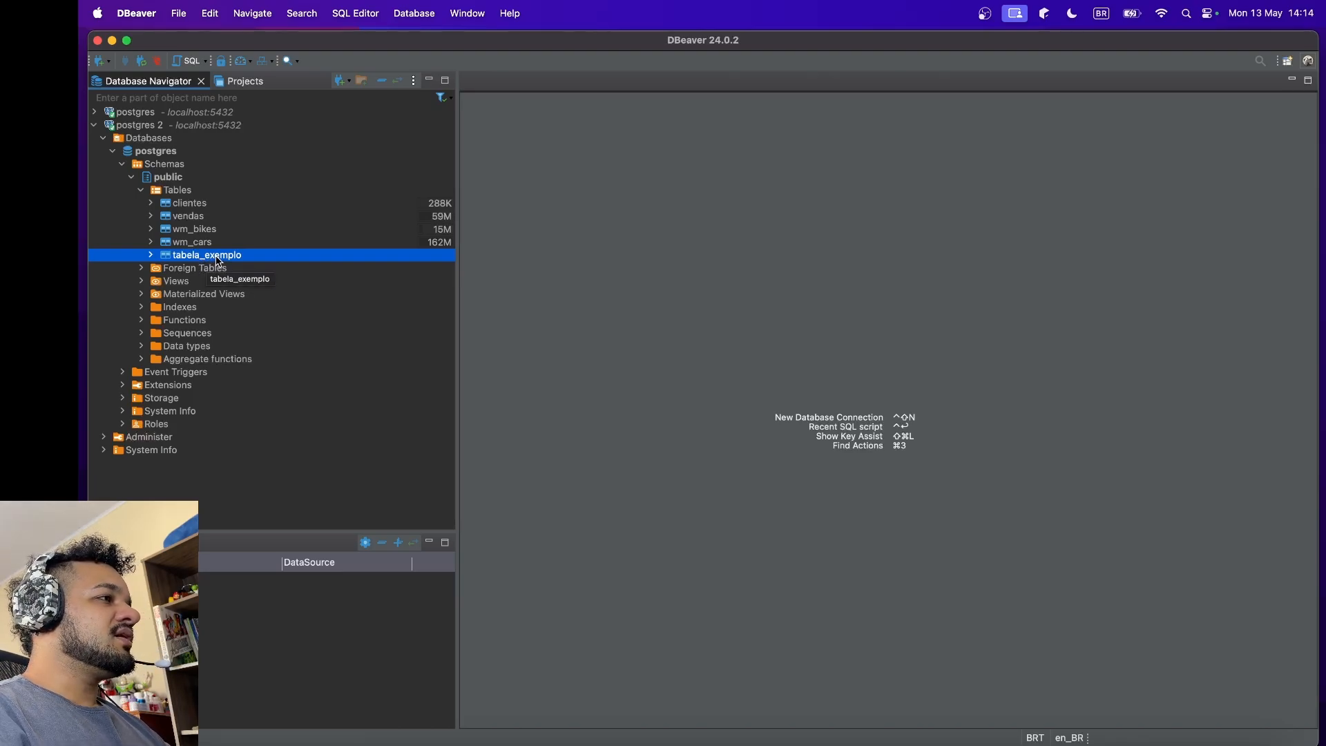
pyautogui.rightClick(220, 261)
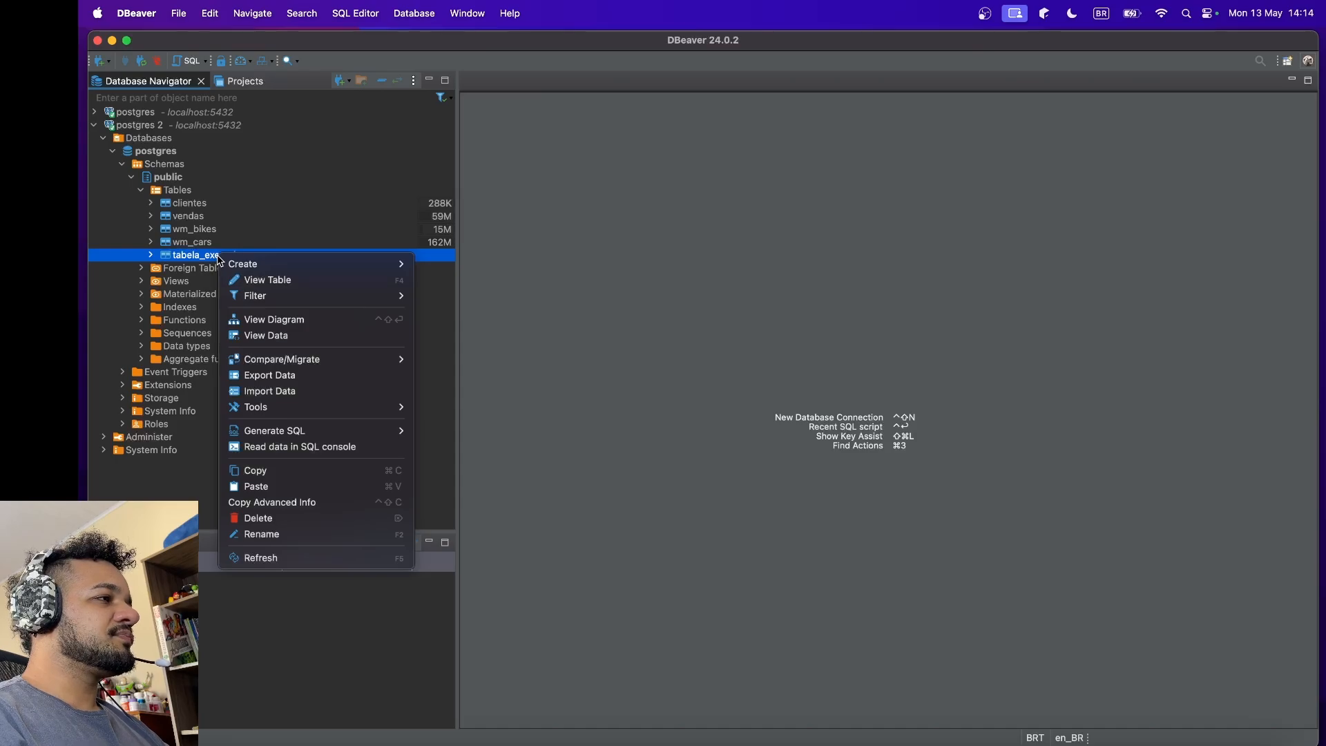
pyautogui.click(294, 392)
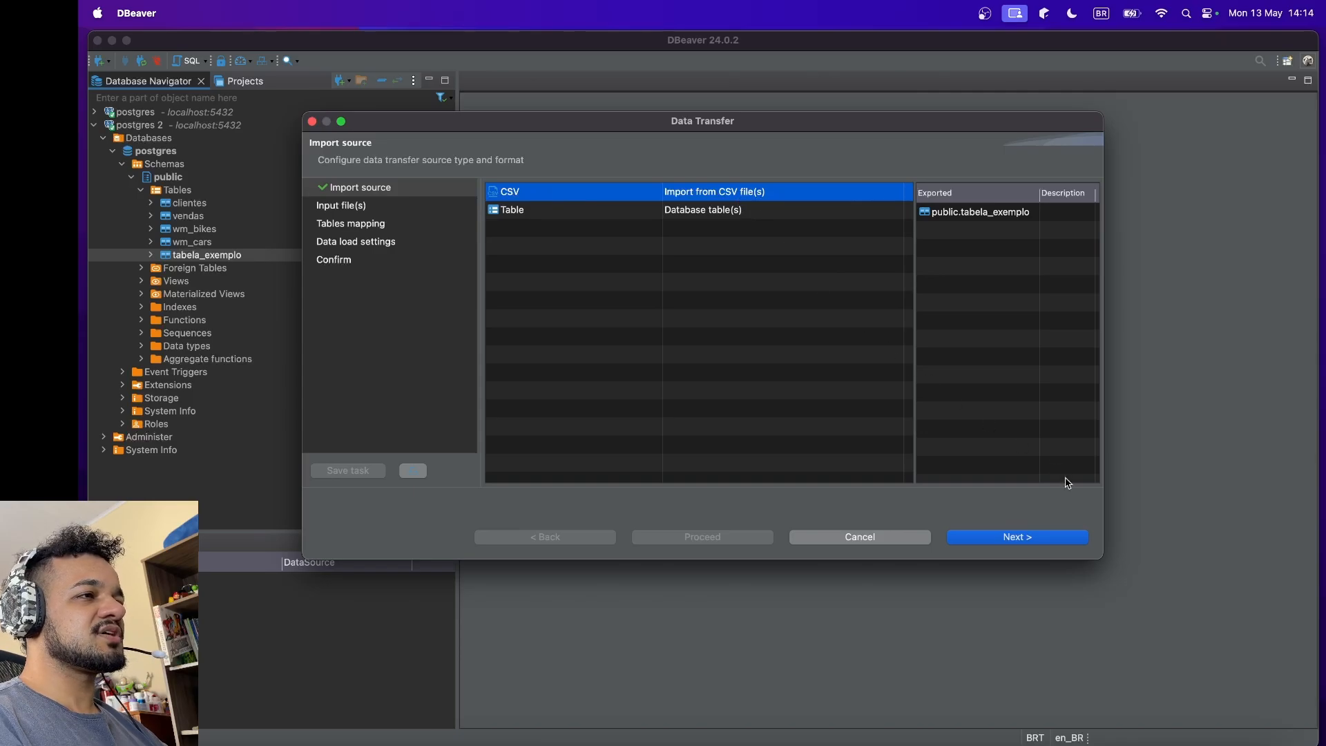
pyautogui.click(988, 541)
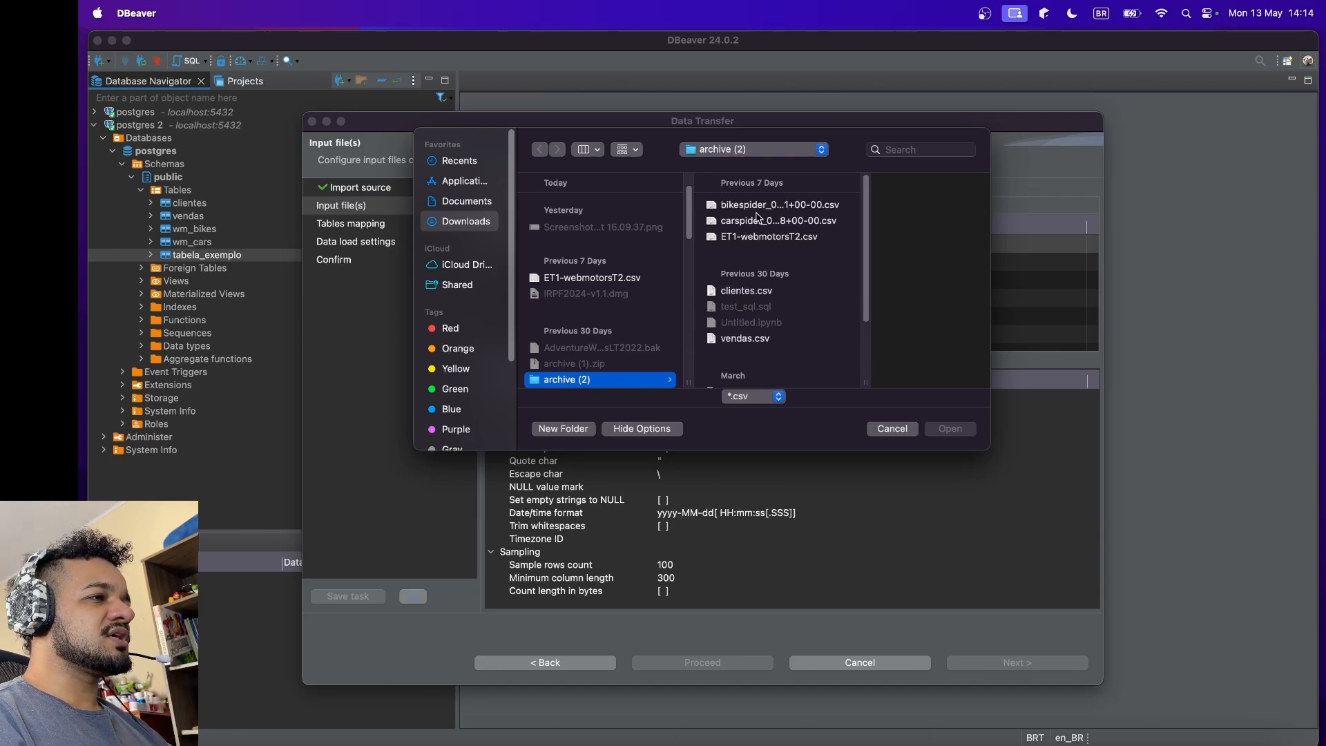
# Step: Choose vendas.csv from the archive (2) folder as the input file and continue to the tables mapping
pyautogui.scroll(-3, 756, 235)
pyautogui.scroll(2, 760, 281)
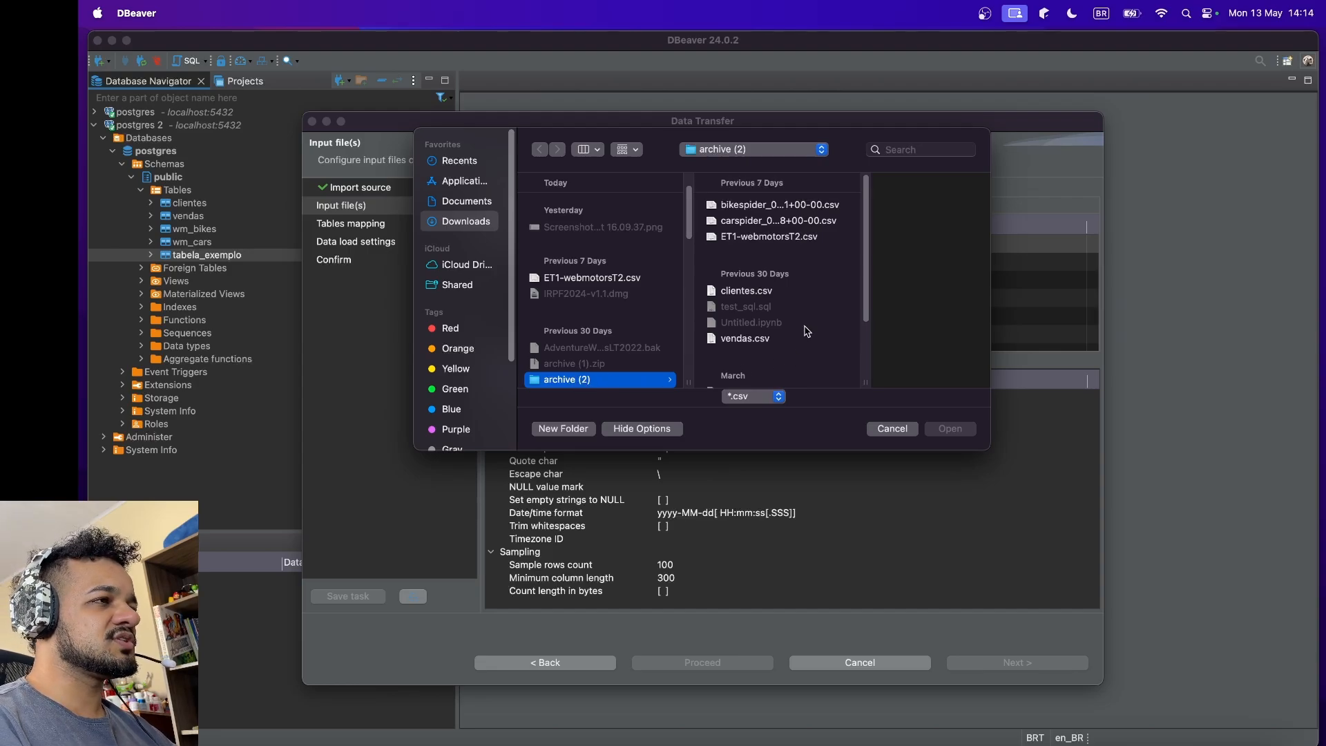
pyautogui.scroll(-3, 799, 303)
pyautogui.scroll(1, 799, 303)
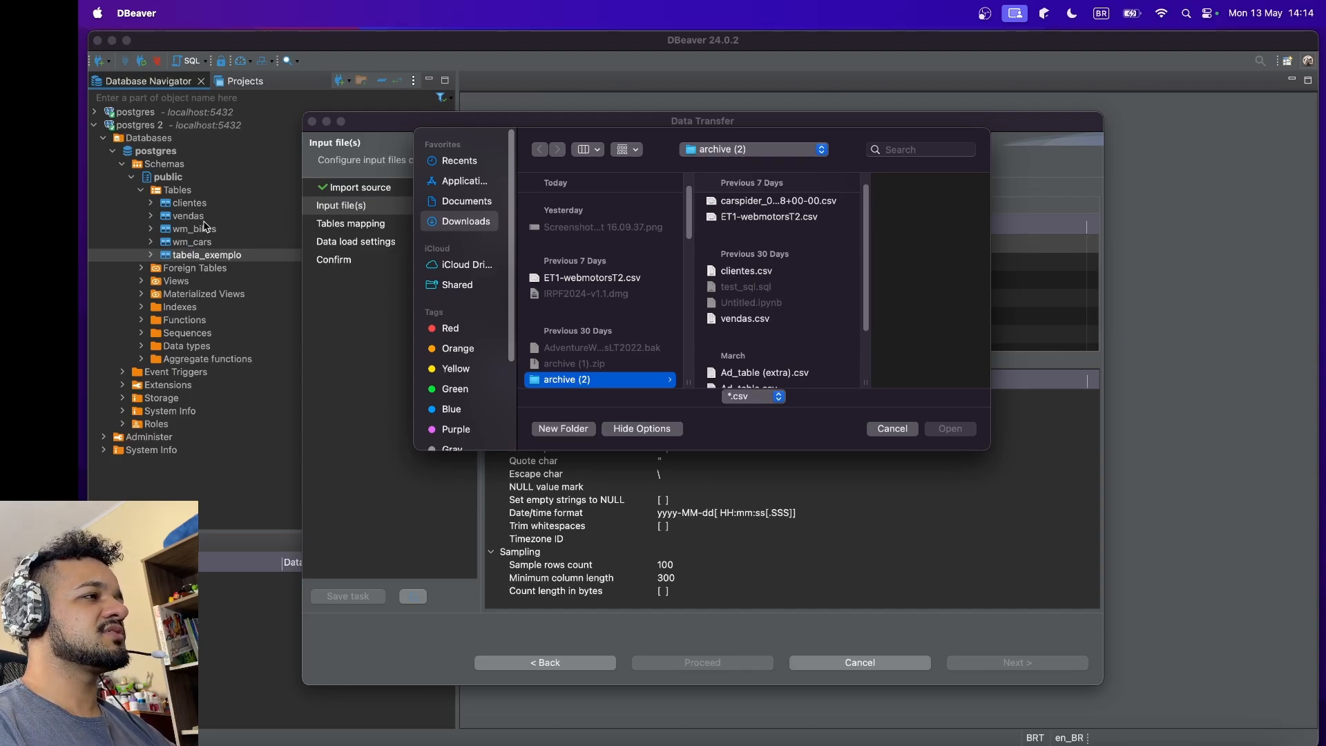
pyautogui.moveTo(81, 109)
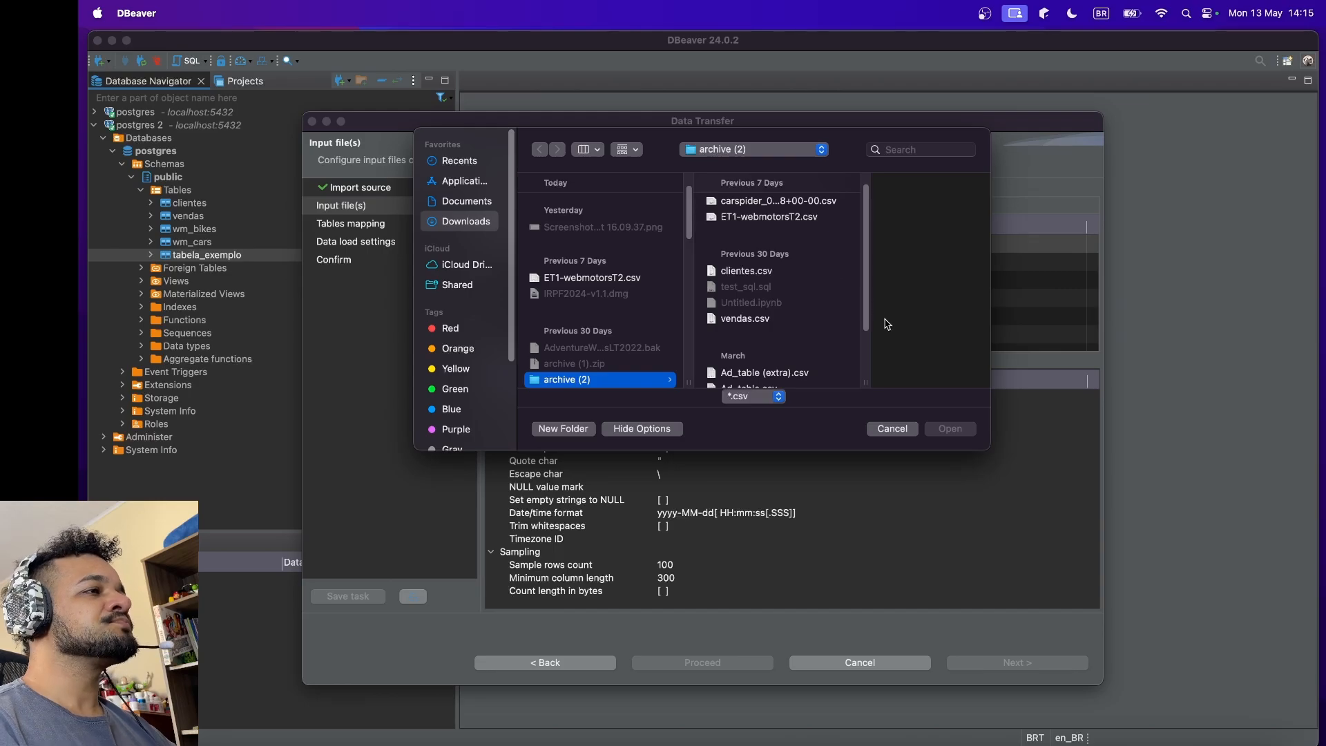
pyautogui.click(755, 322)
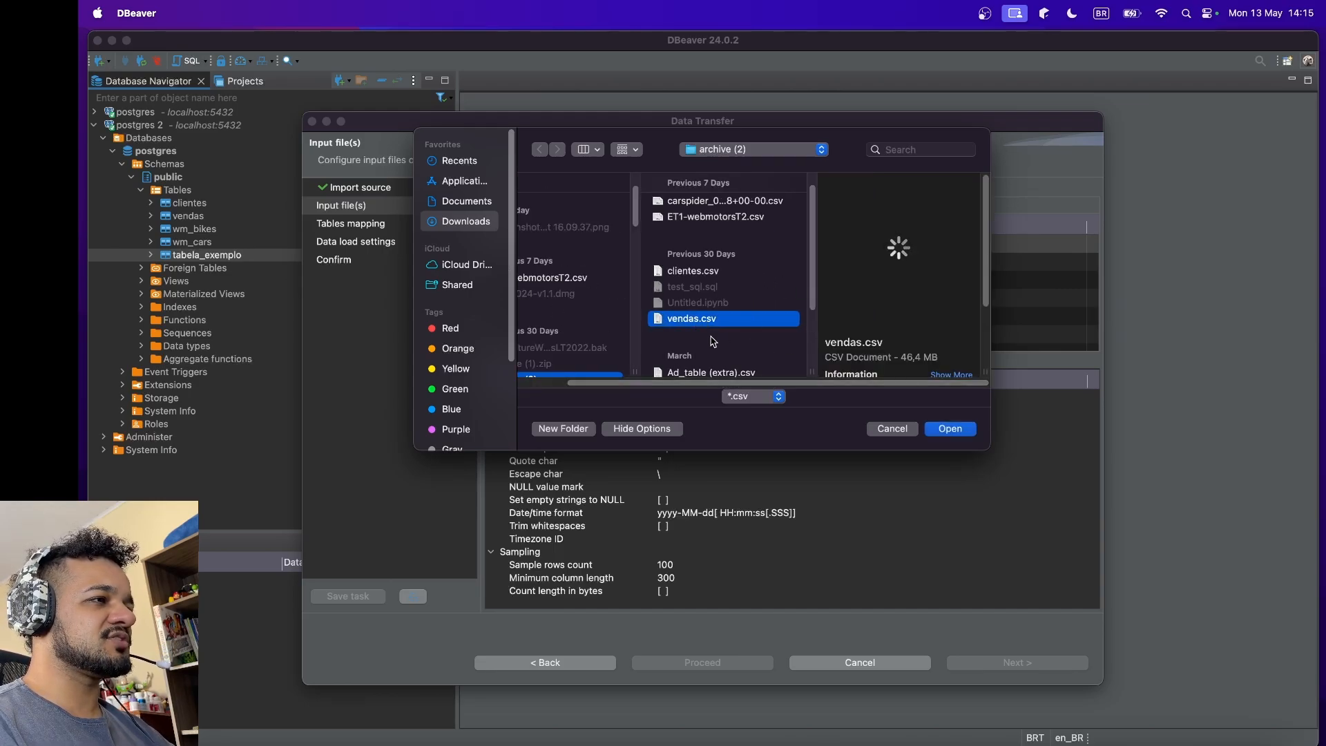
pyautogui.click(952, 428)
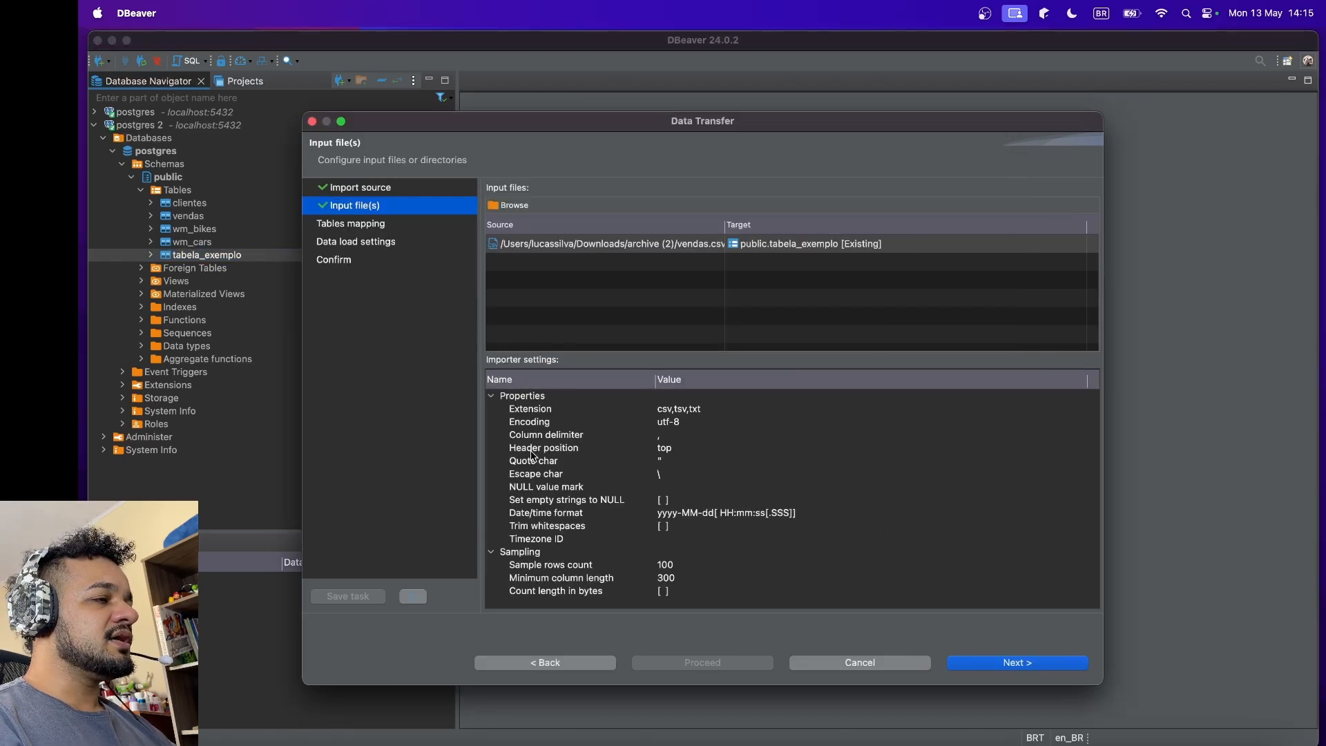
pyautogui.click(1028, 665)
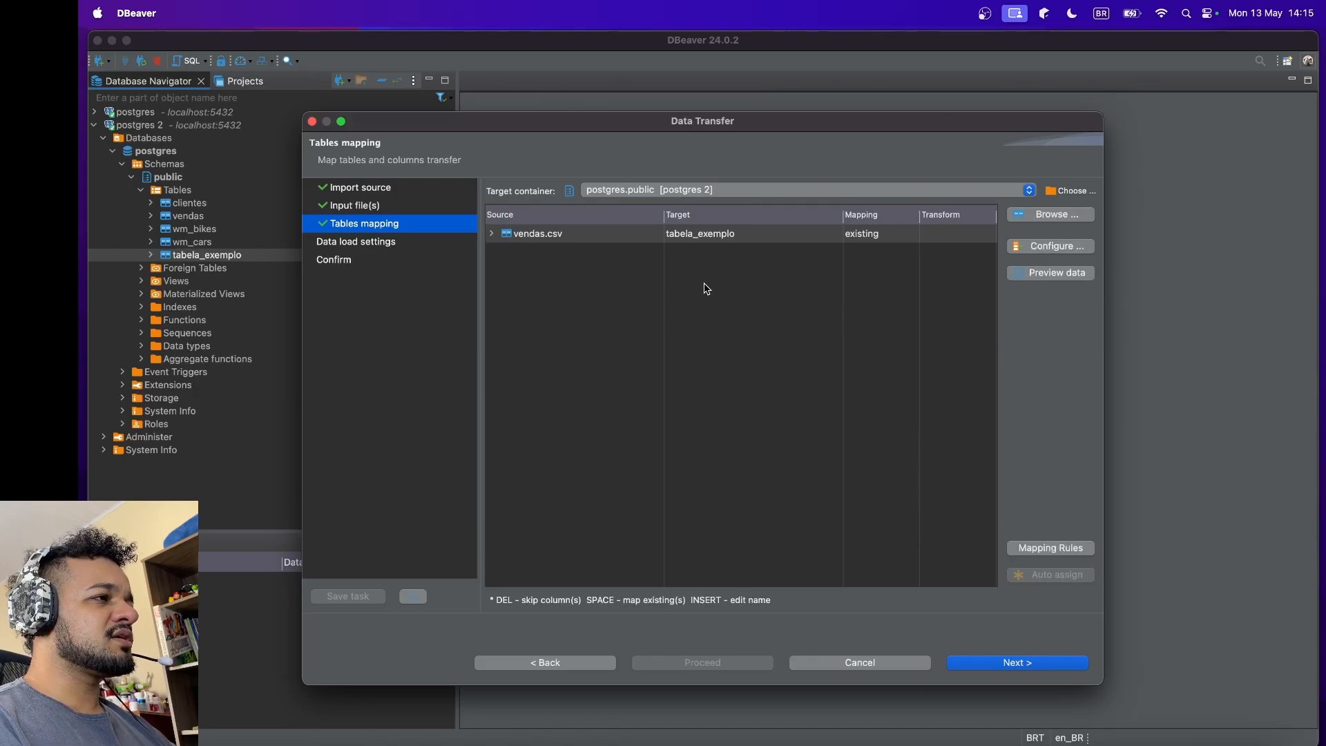
# Step: Open the column mapping configuration for vendas.csv, review the source and target types of its columns, and accept the mapping
pyautogui.click(1060, 255)
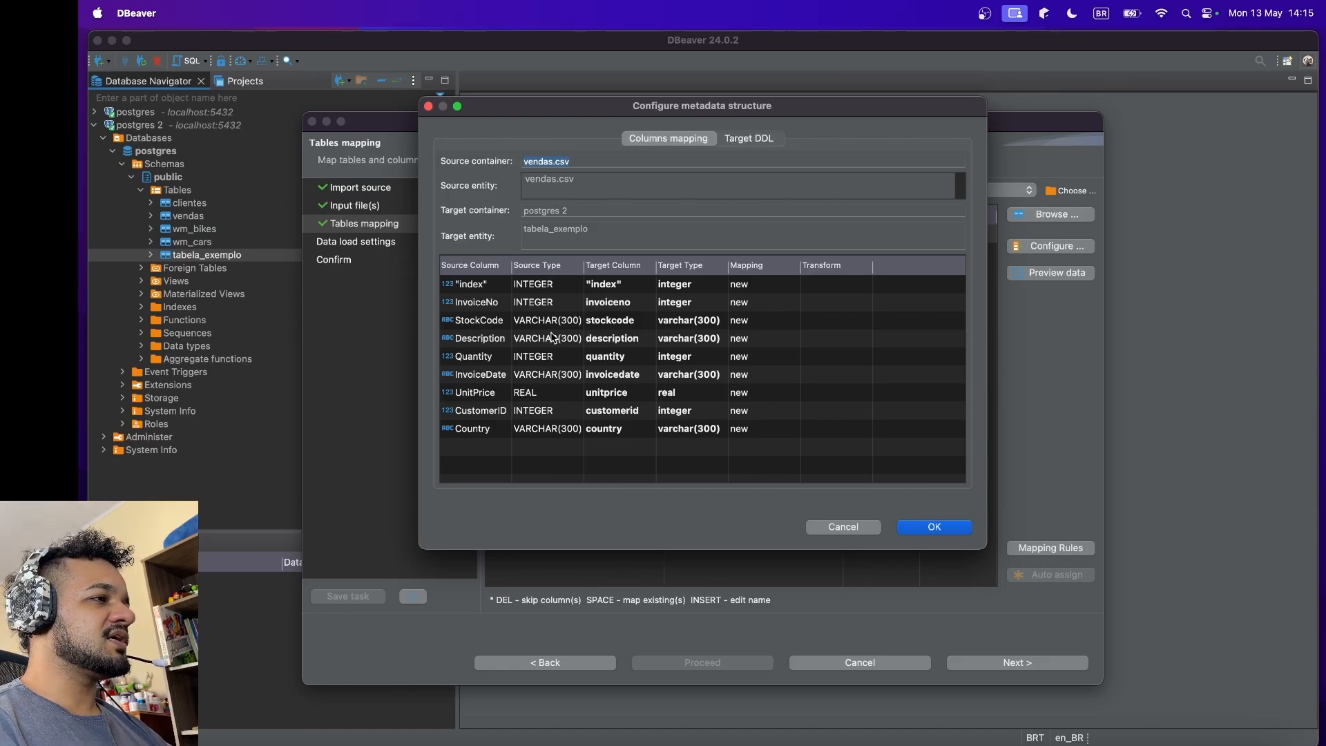
pyautogui.click(564, 311)
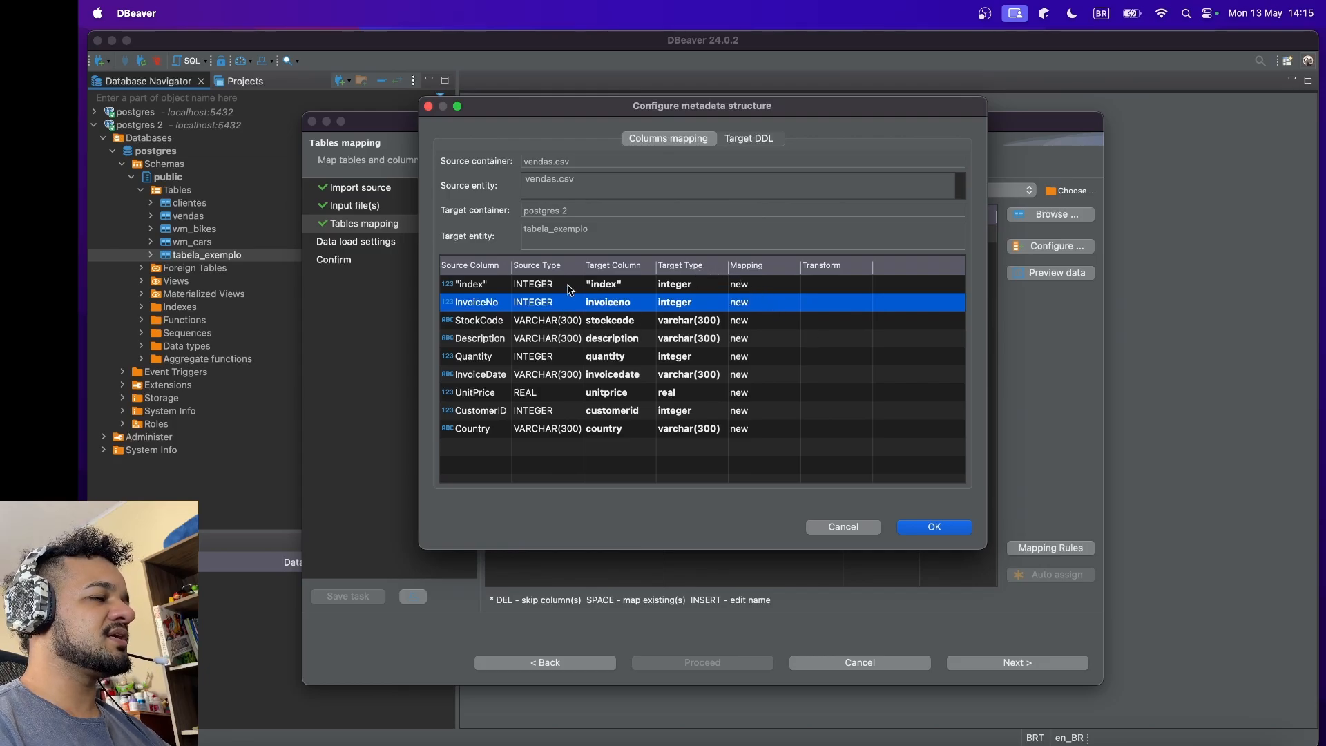
pyautogui.click(548, 284)
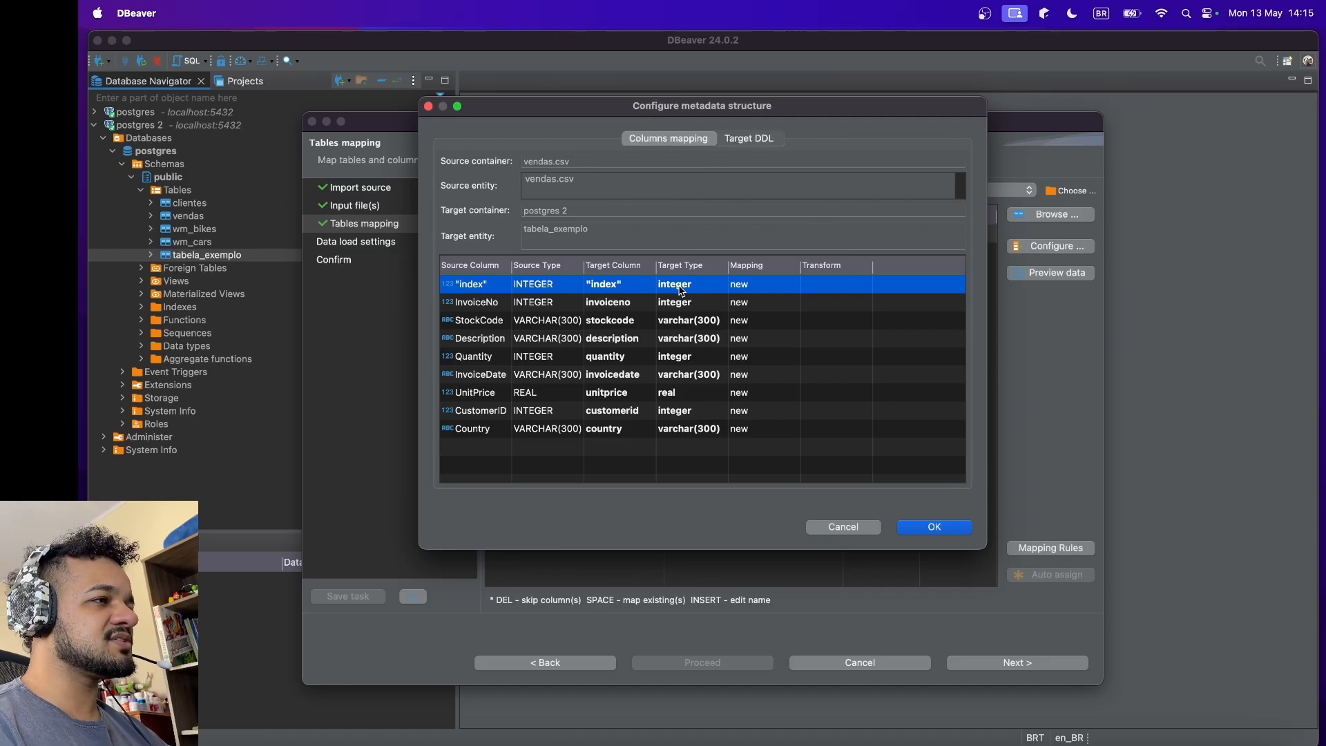
pyautogui.click(544, 324)
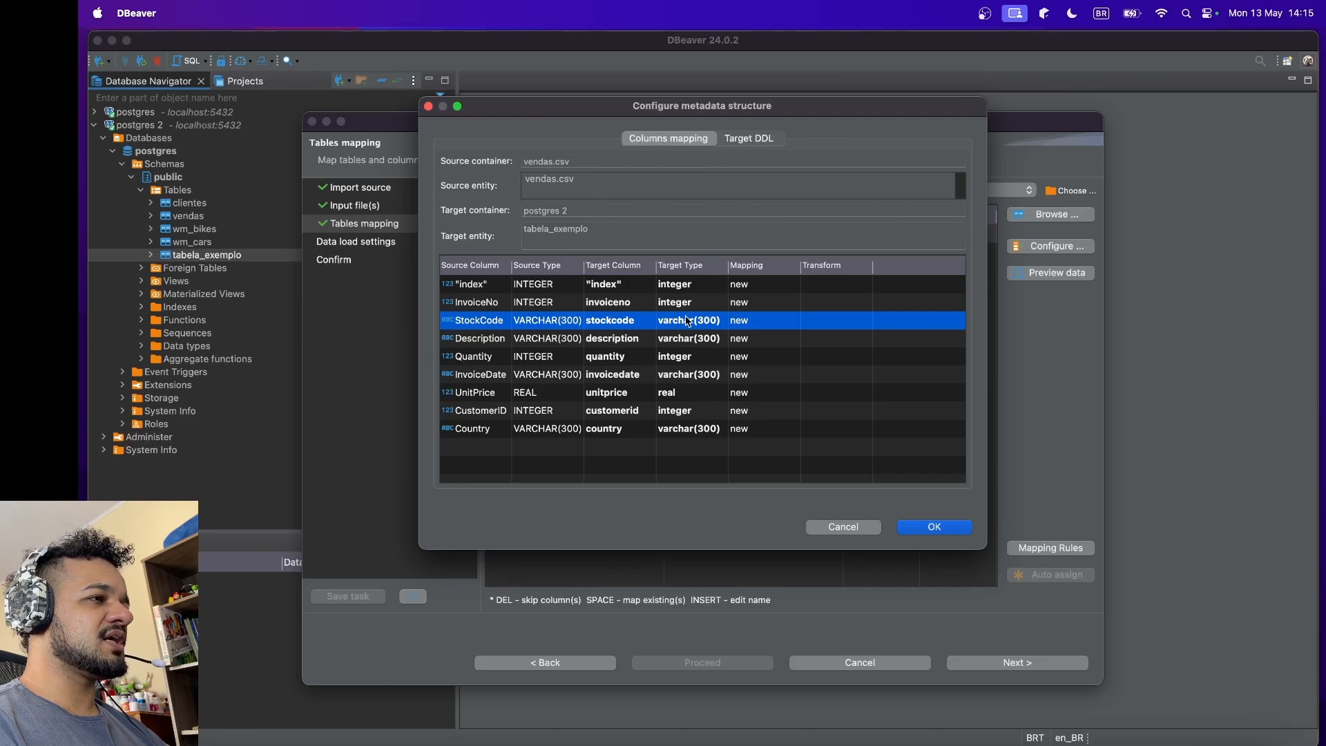
pyautogui.click(537, 289)
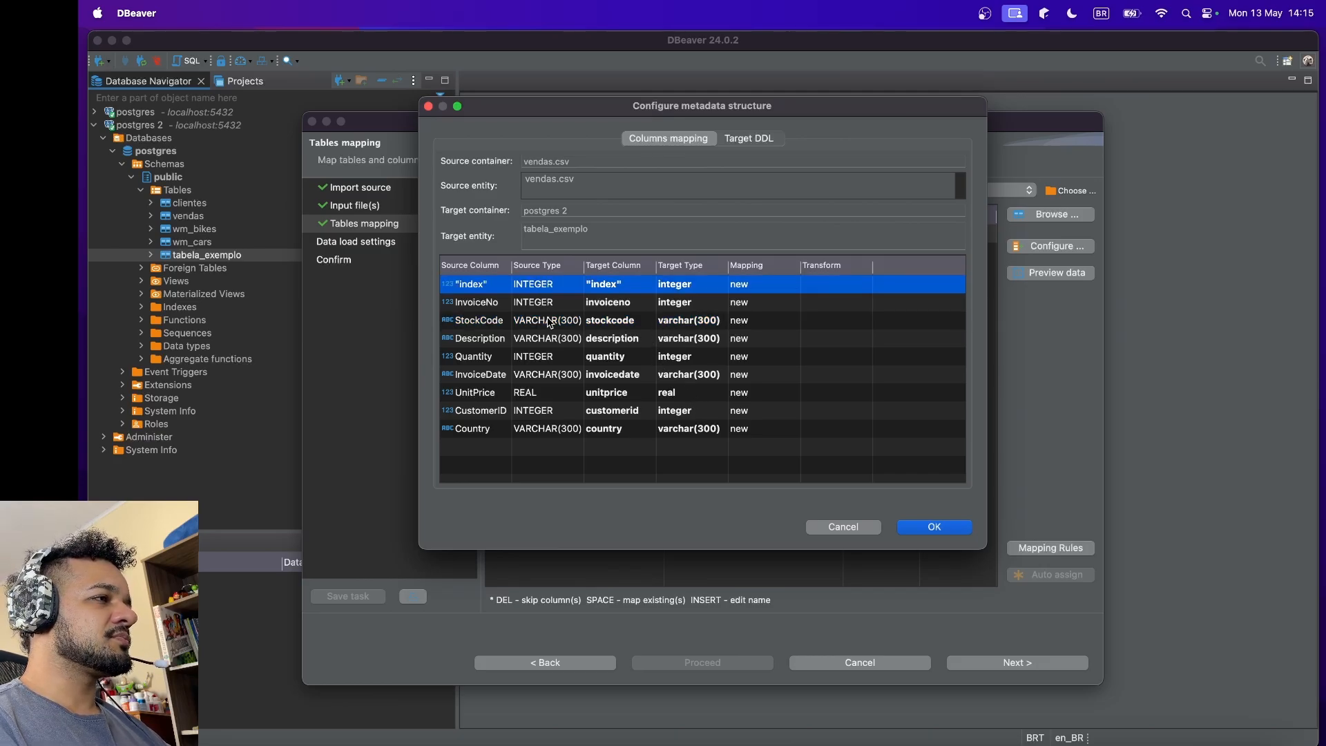
pyautogui.click(936, 527)
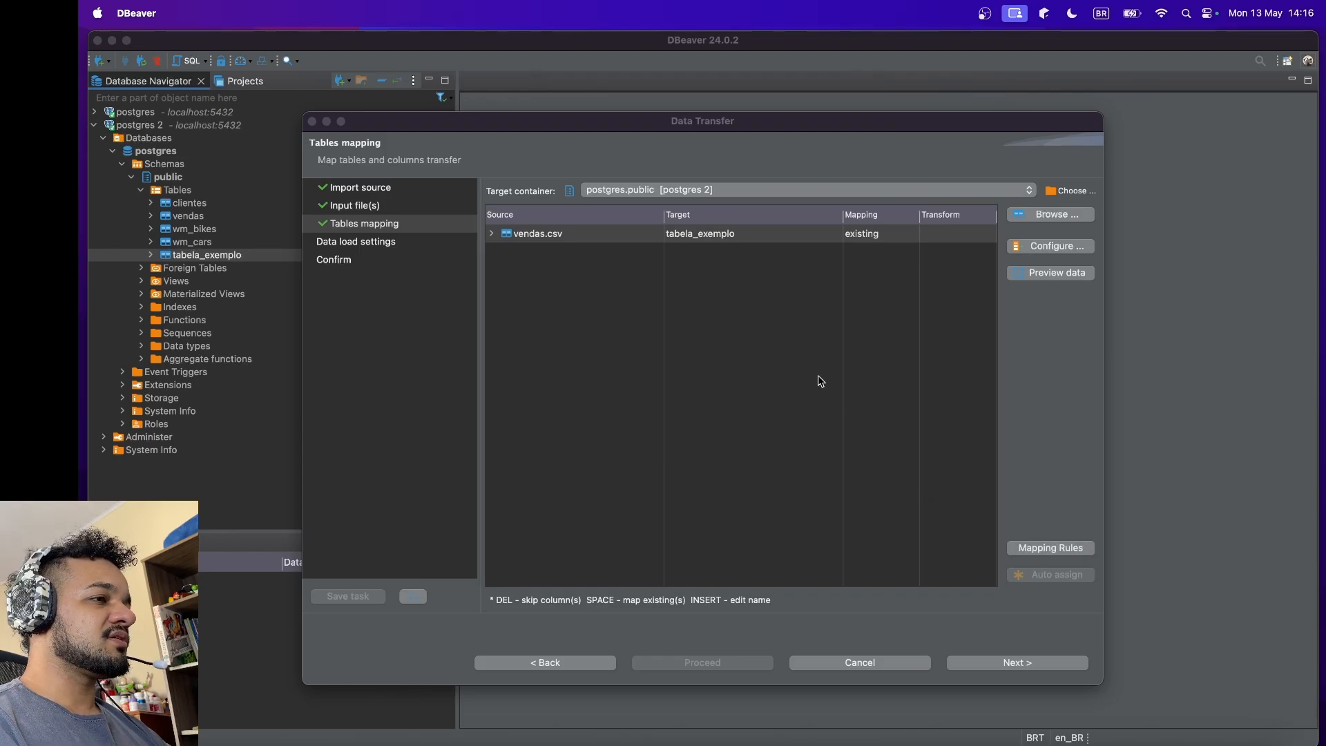
# Step: Run the import into tabela_exemplo with the default data load settings, and close the table editor
pyautogui.click(1003, 663)
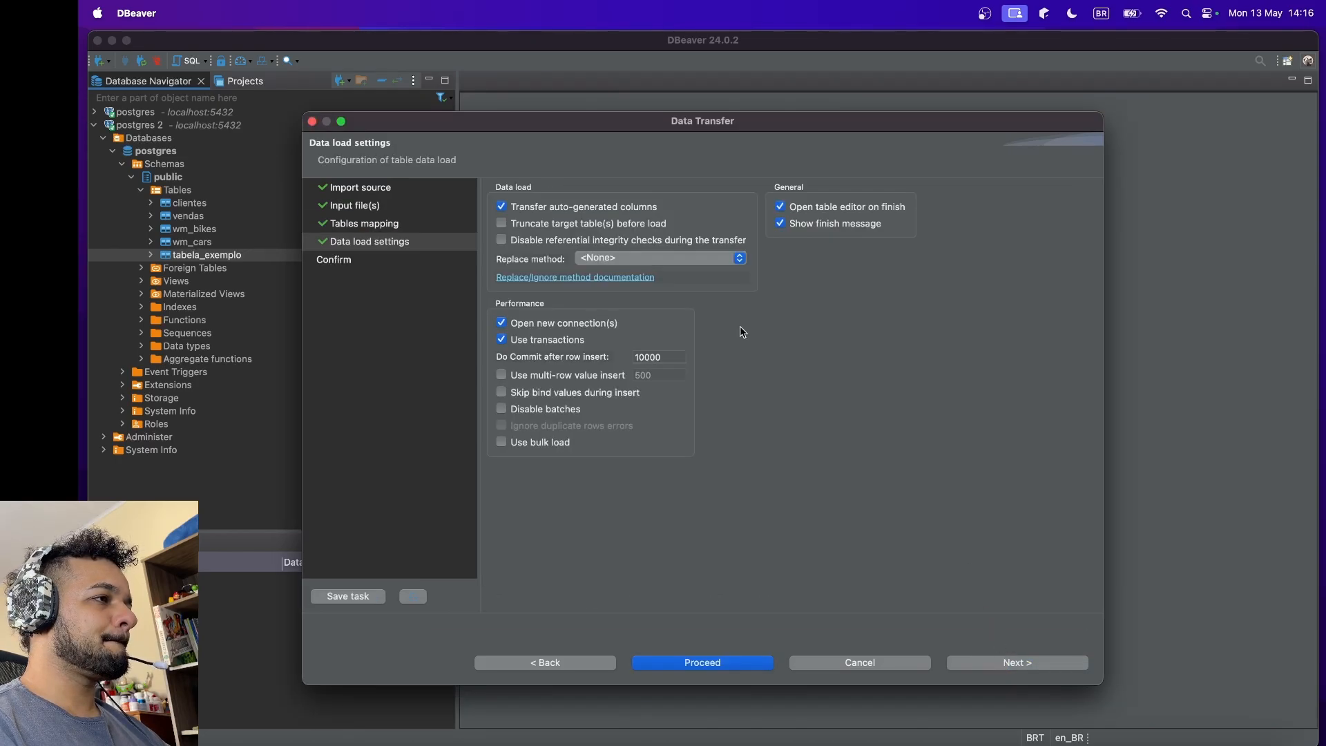
pyautogui.click(750, 665)
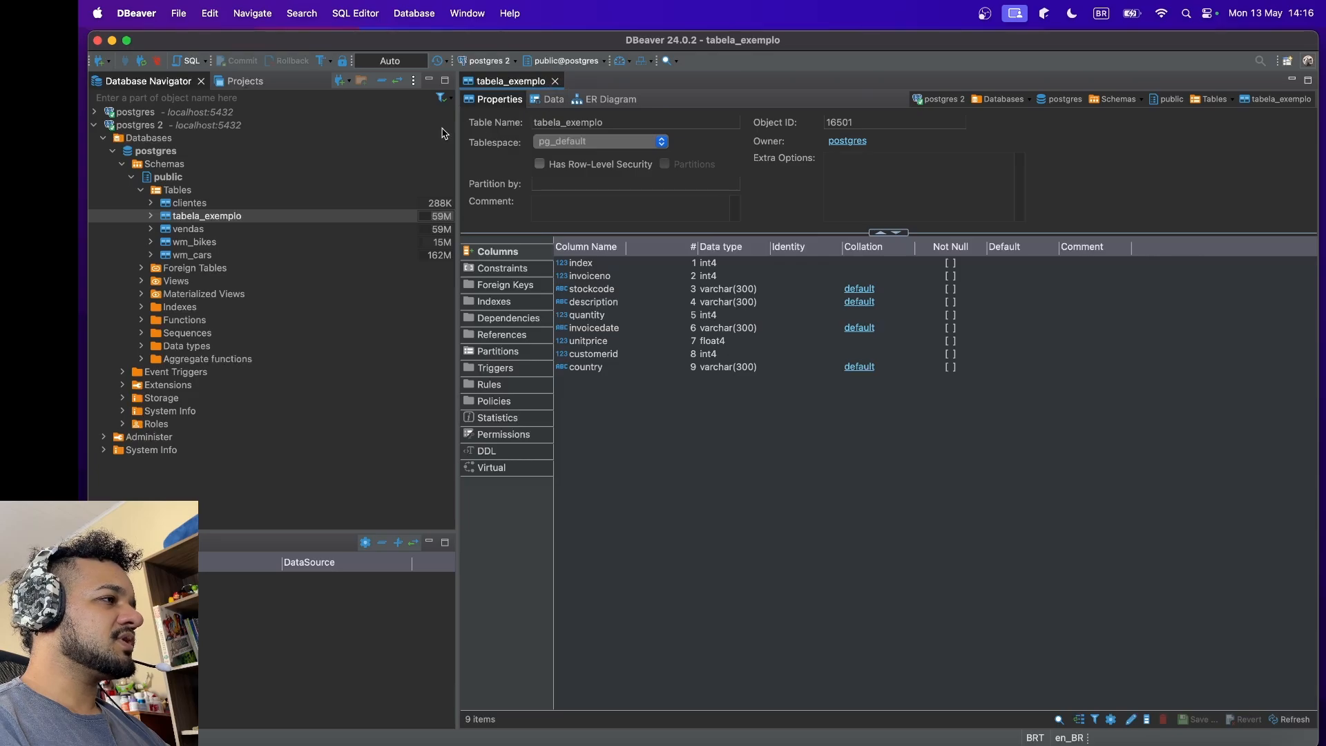
pyautogui.click(556, 82)
# Step: Expand tabela_exemplo's columns in the Database Navigator, examine each column from index to country and its data type, and collapse the table again
pyautogui.click(185, 206)
pyautogui.click(175, 217)
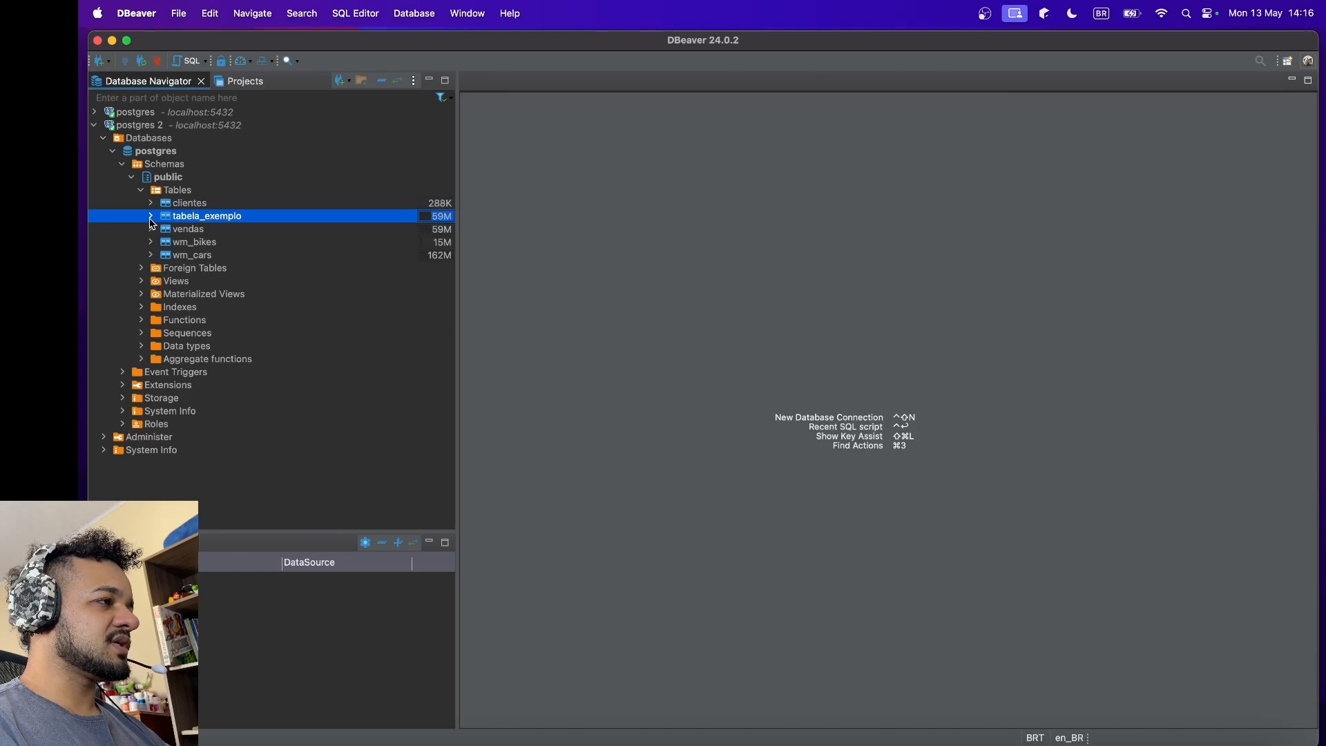
pyautogui.click(150, 217)
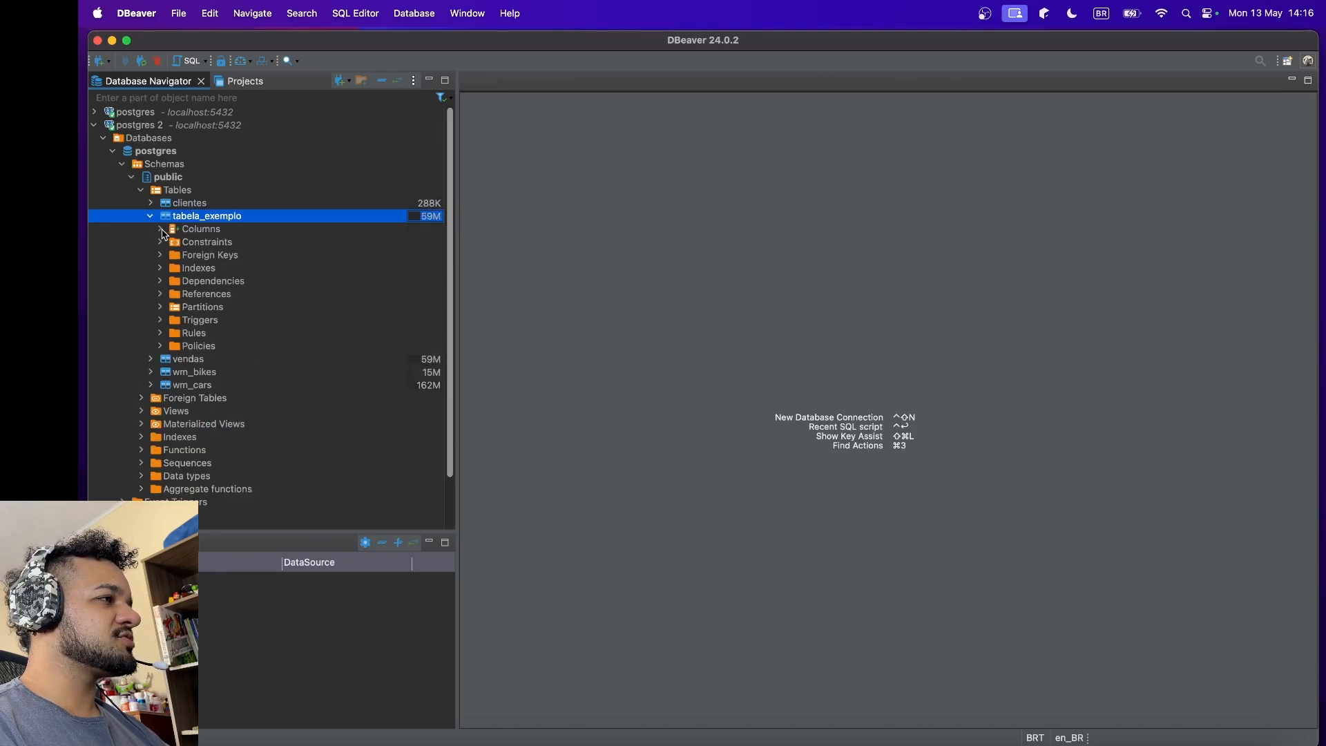
pyautogui.click(160, 229)
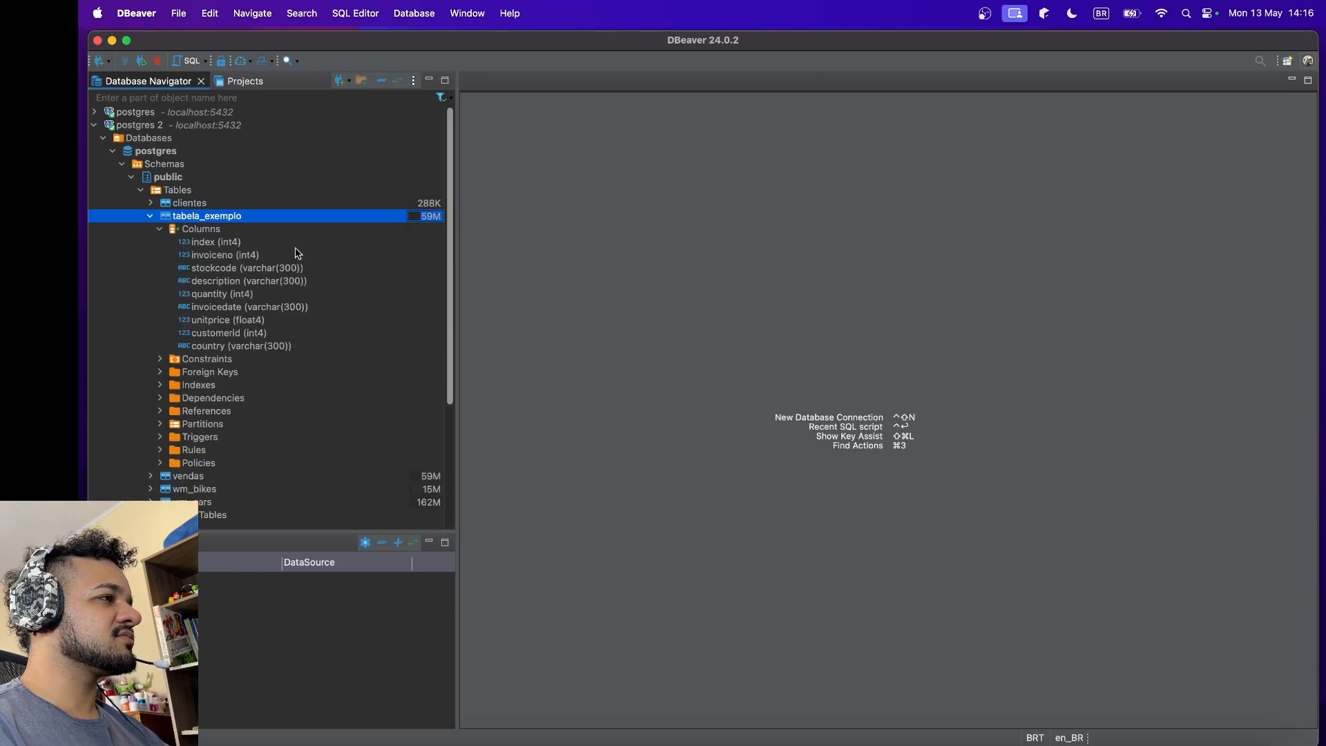
pyautogui.click(225, 246)
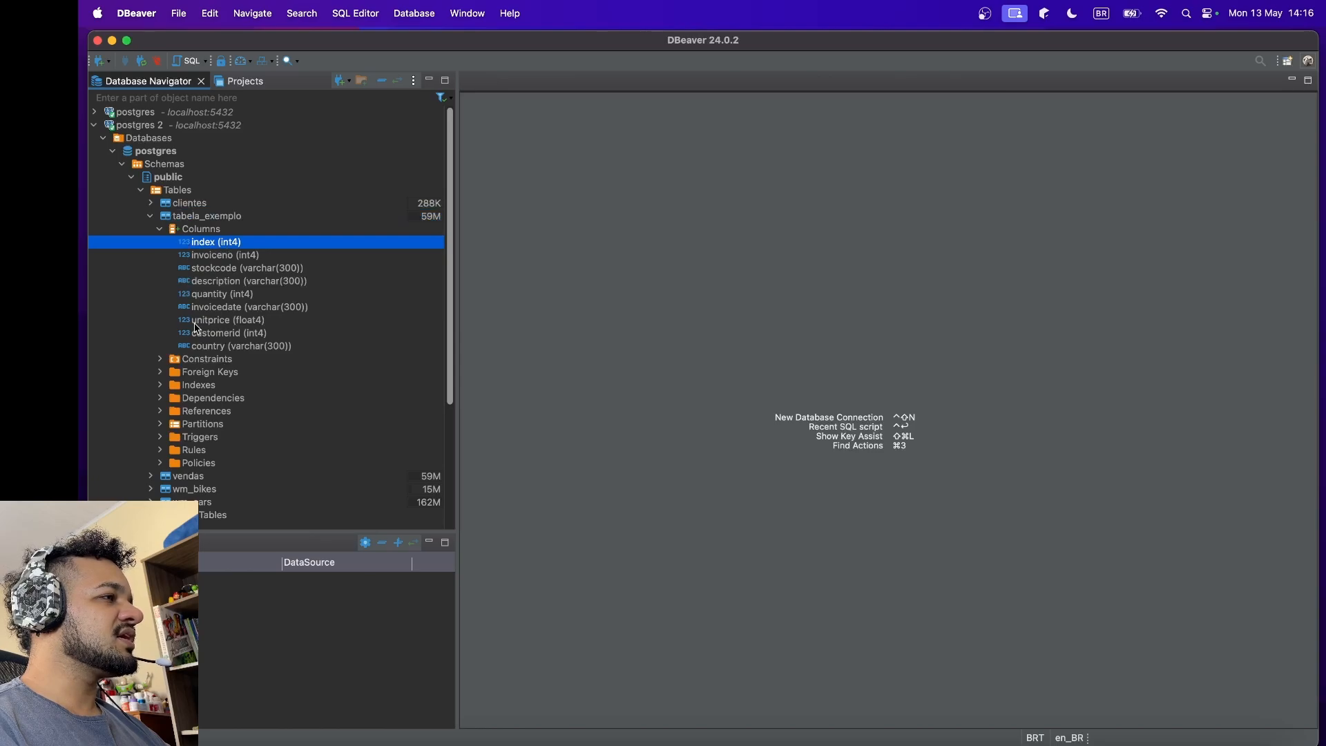
pyautogui.click(239, 259)
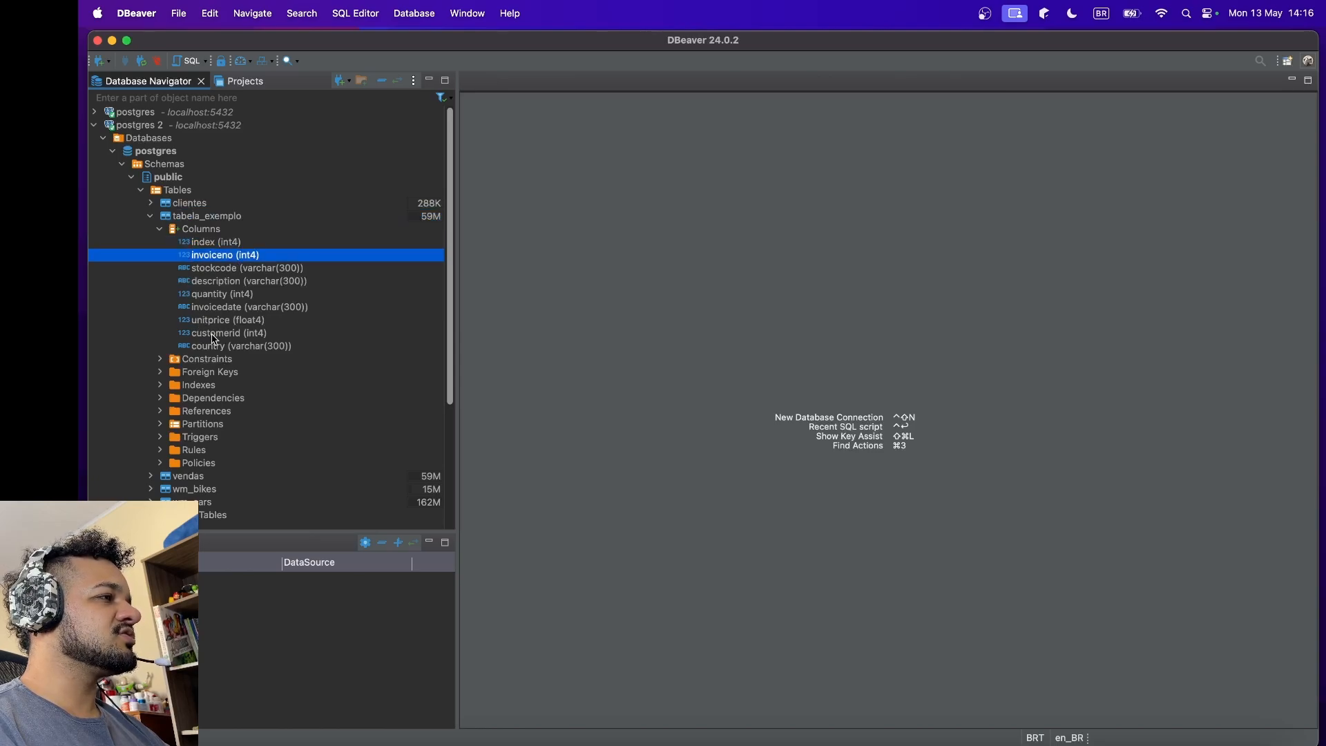
pyautogui.click(238, 271)
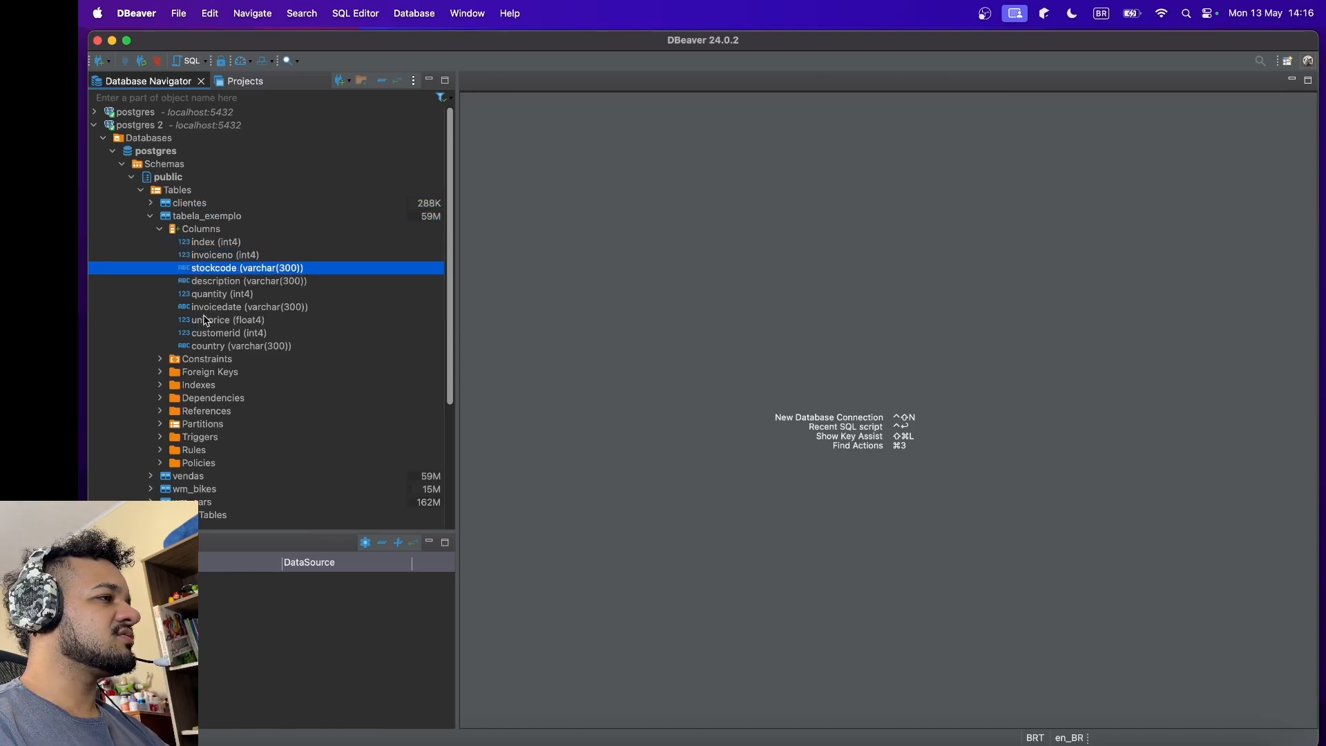
pyautogui.click(231, 285)
pyautogui.click(232, 295)
pyautogui.click(233, 308)
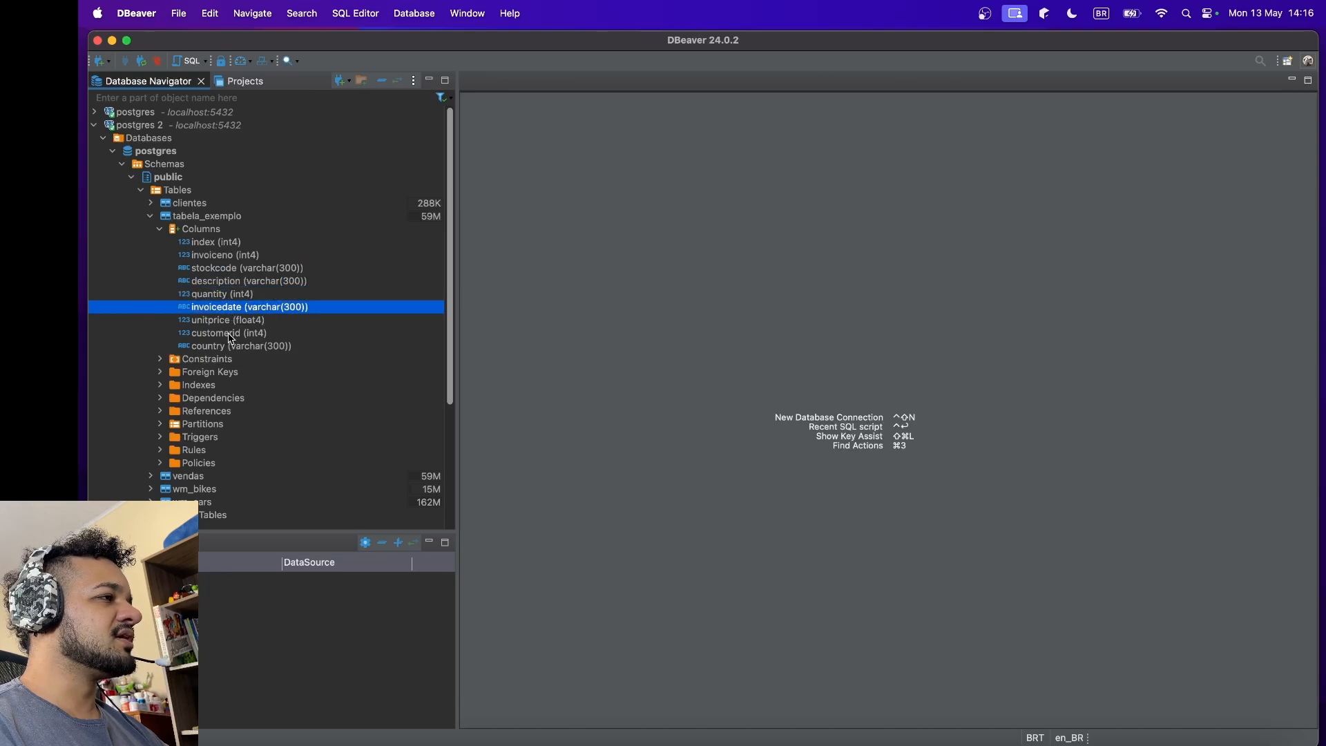
pyautogui.click(235, 334)
pyautogui.click(236, 323)
pyautogui.click(238, 347)
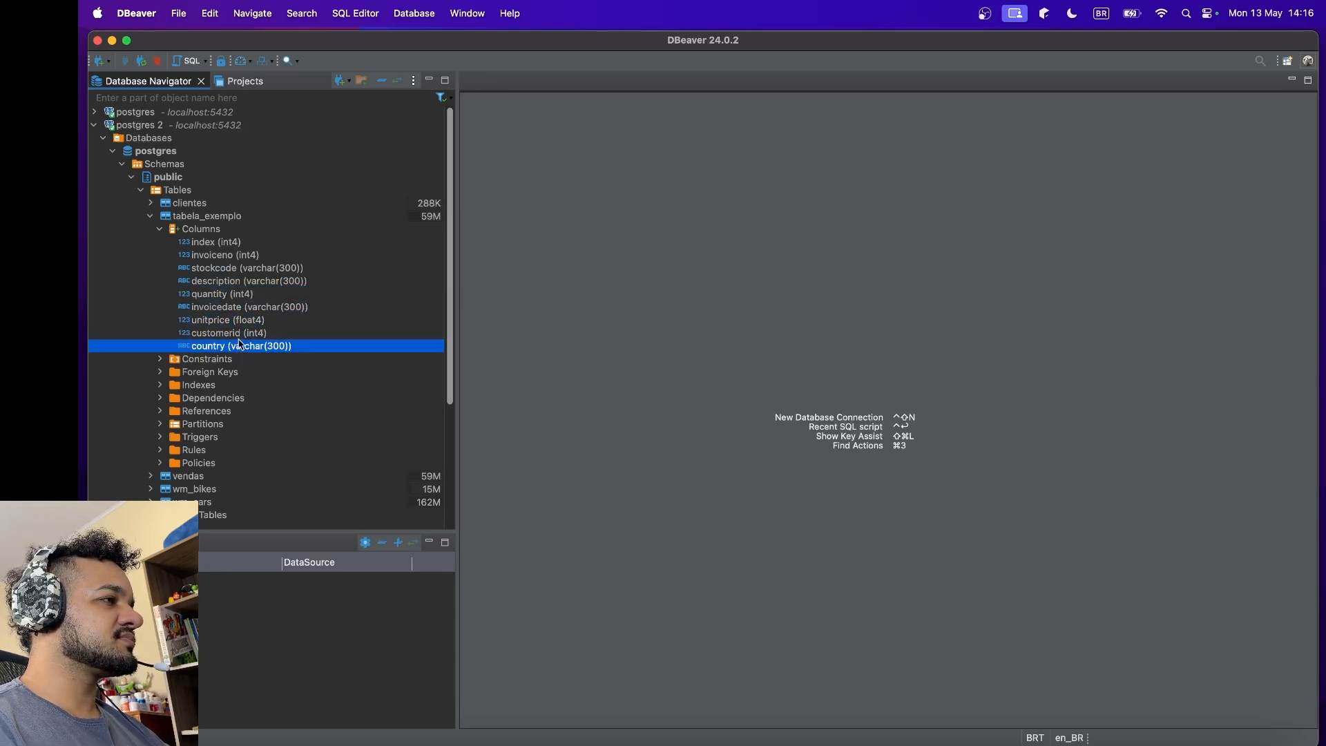
pyautogui.click(219, 254)
pyautogui.click(214, 243)
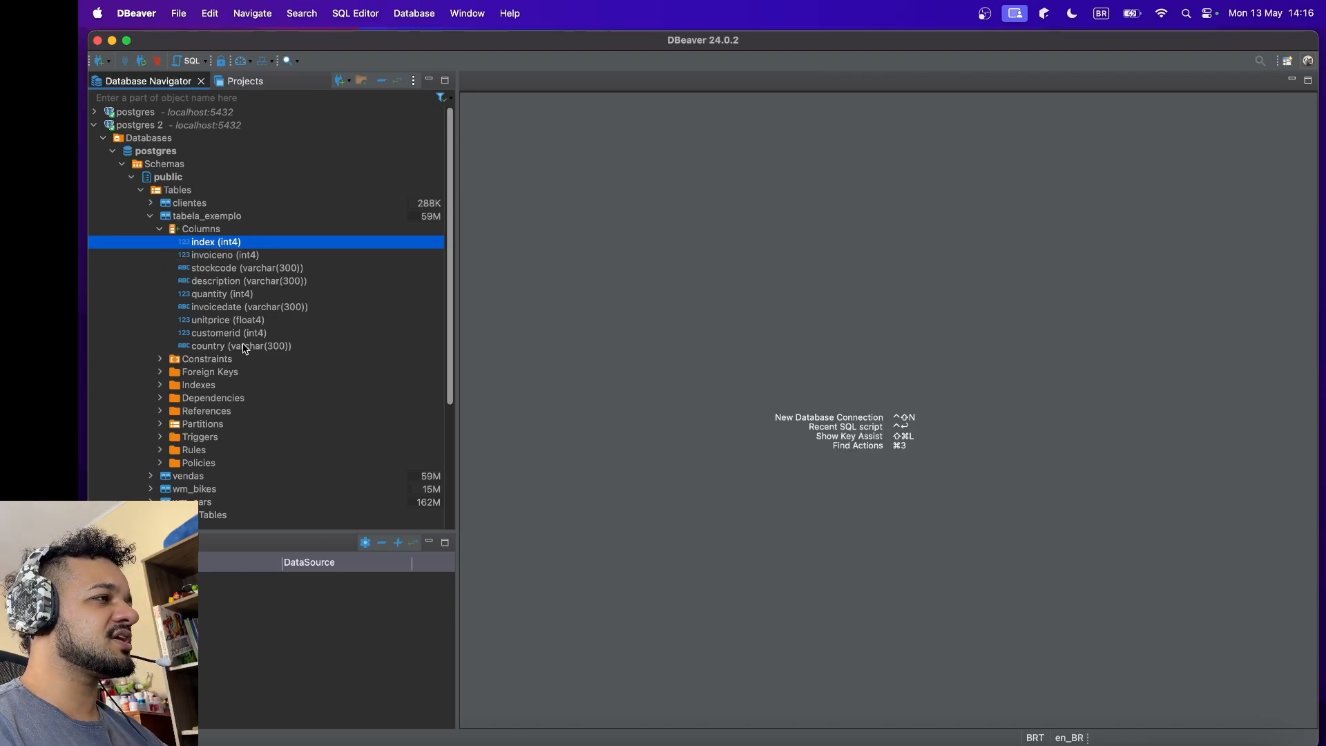
pyautogui.click(160, 230)
pyautogui.click(150, 217)
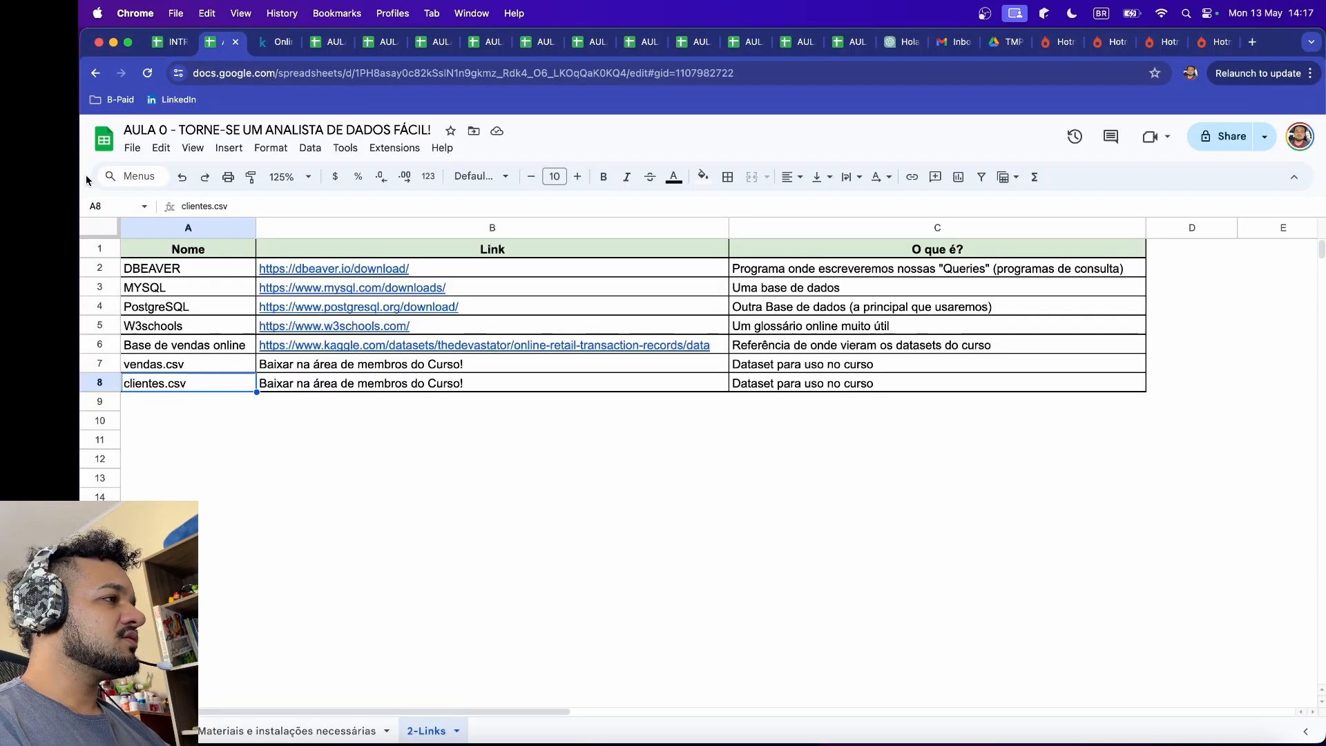
# Step: Switch to the course spreadsheet in Chrome and fill cell A3 beside "Baixando e instalando o necessário" with teal on the Materiais e instalações necessárias sheet
pyautogui.click(324, 730)
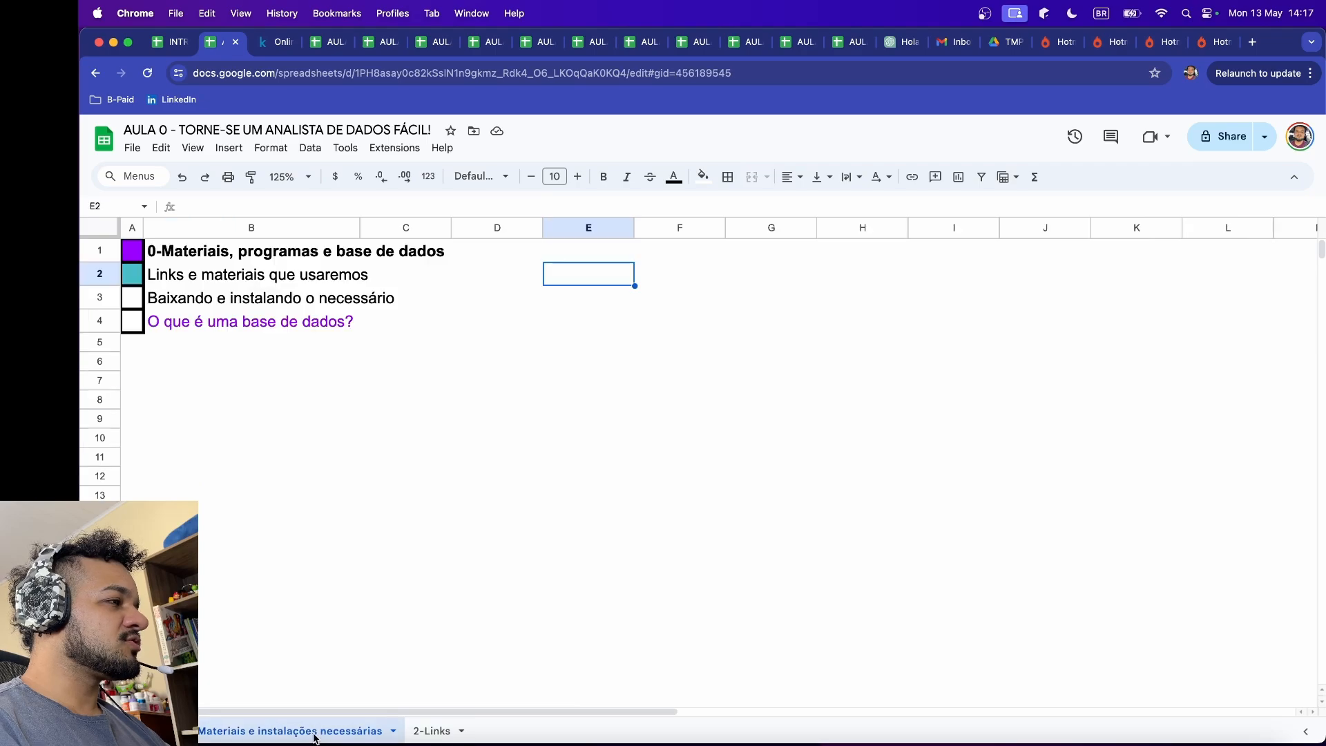
pyautogui.click(143, 302)
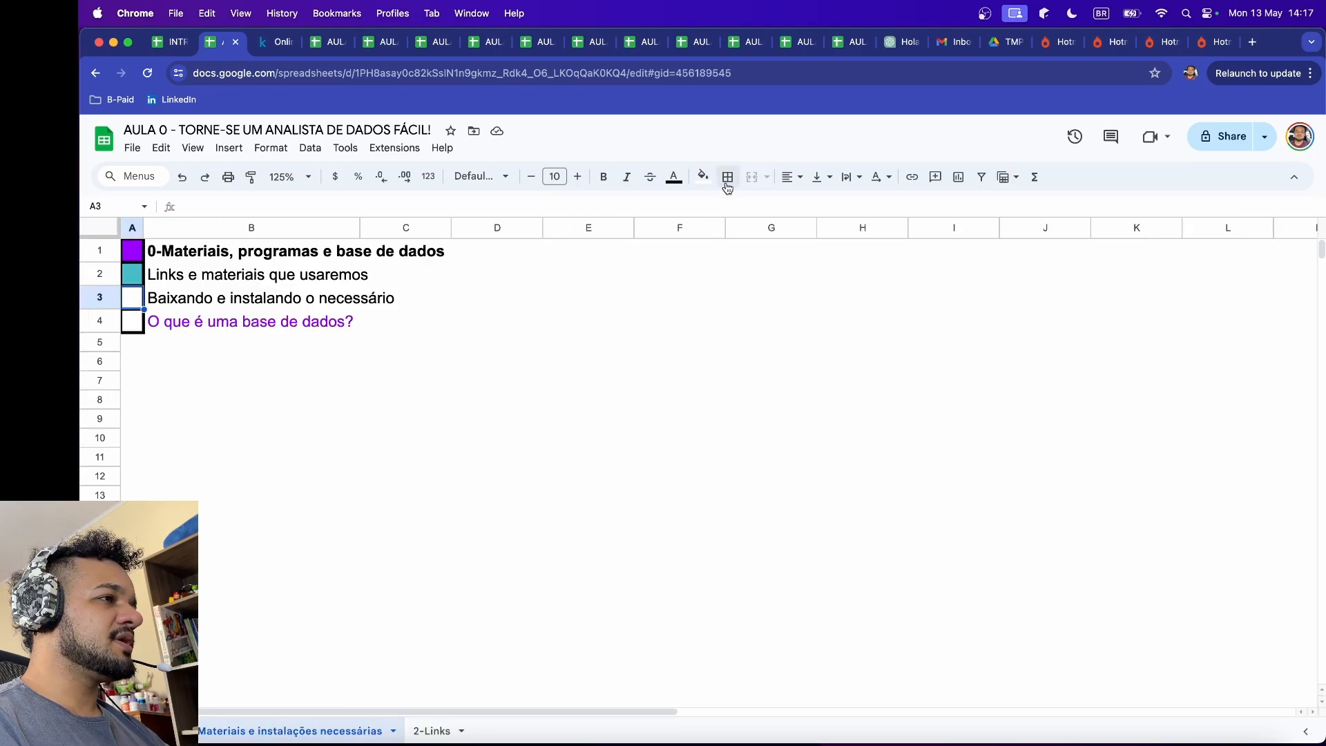
pyautogui.click(703, 177)
pyautogui.click(820, 373)
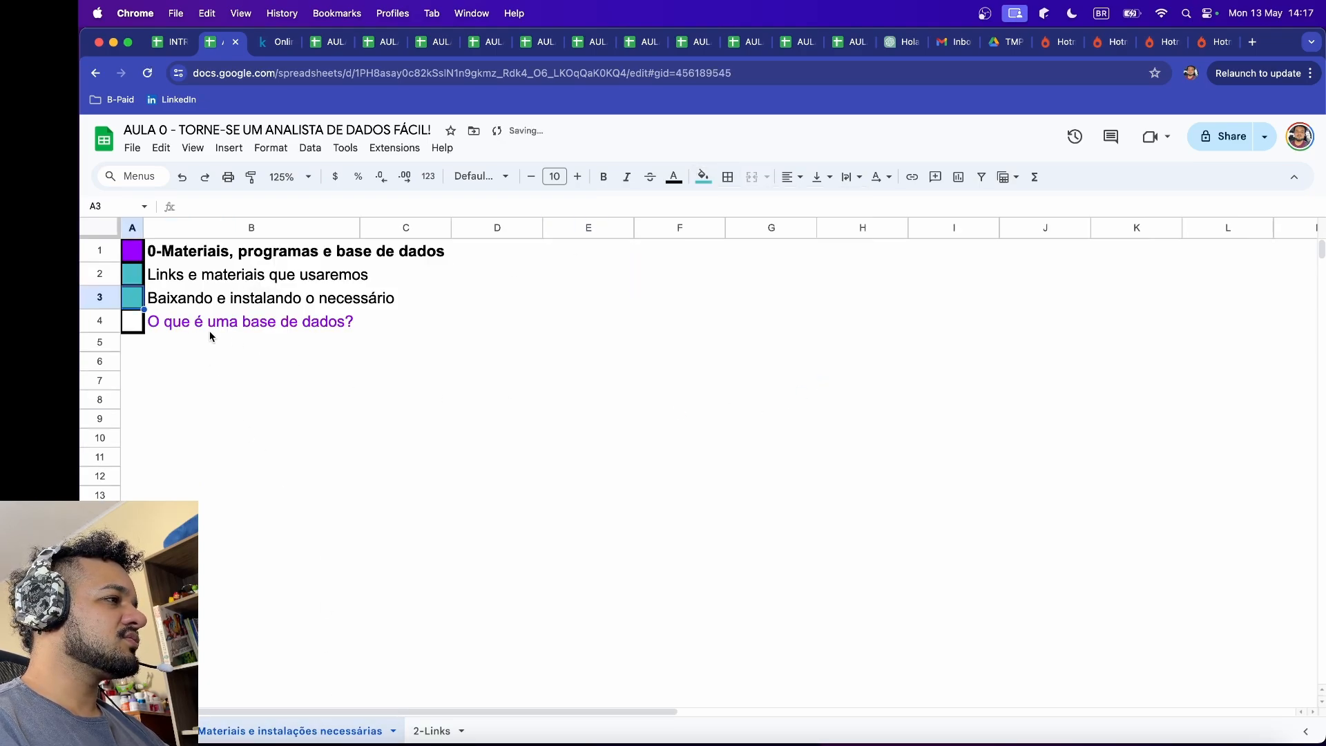
# Step: Apply teal as both the text colour and the fill colour of cell A4 beside "O que é uma base de dados?"
pyautogui.click(135, 326)
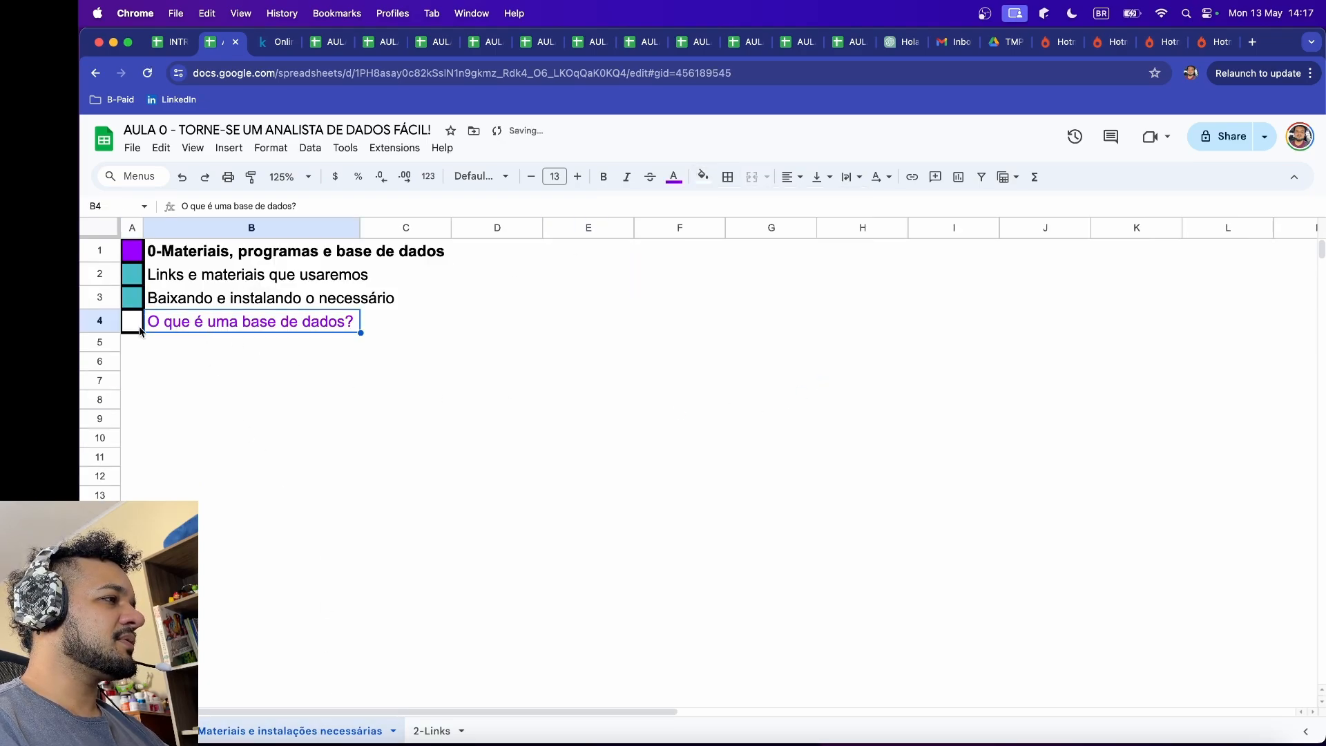
pyautogui.click(674, 177)
pyautogui.click(789, 373)
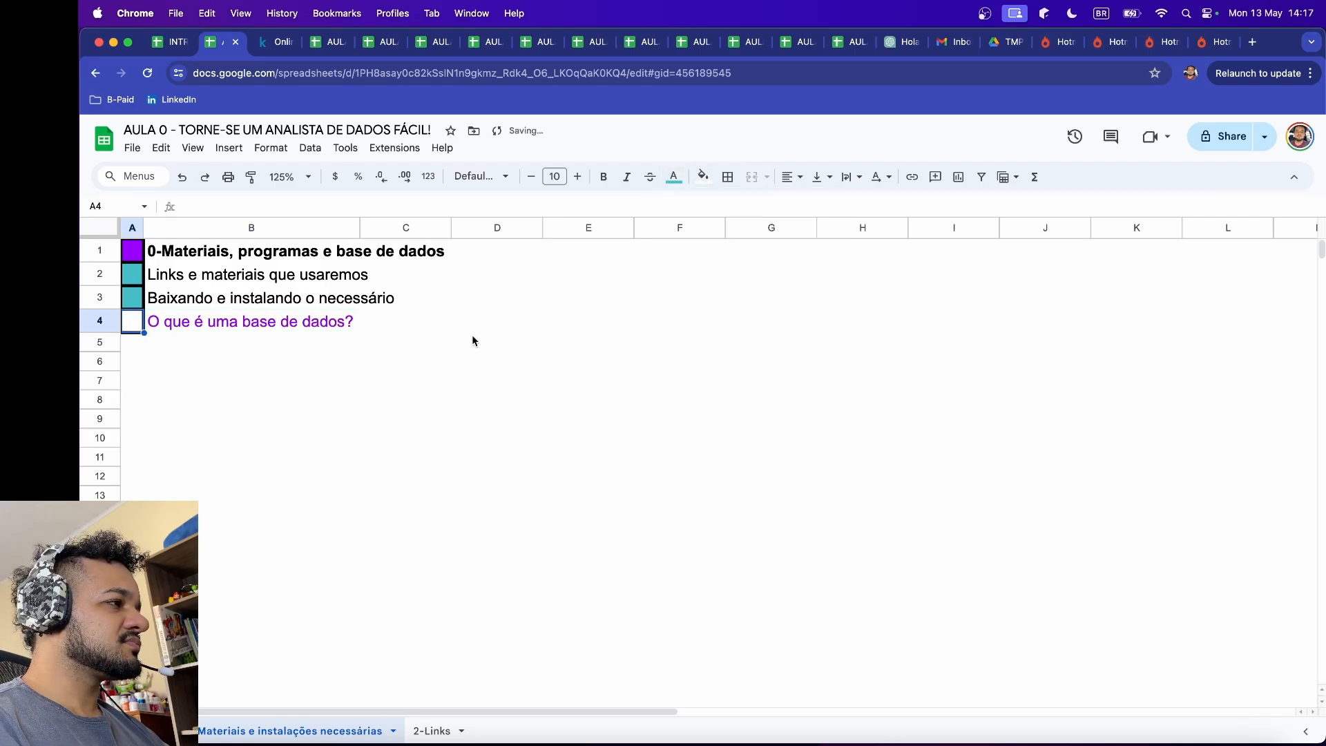
pyautogui.click(703, 177)
pyautogui.click(819, 373)
pyautogui.click(719, 477)
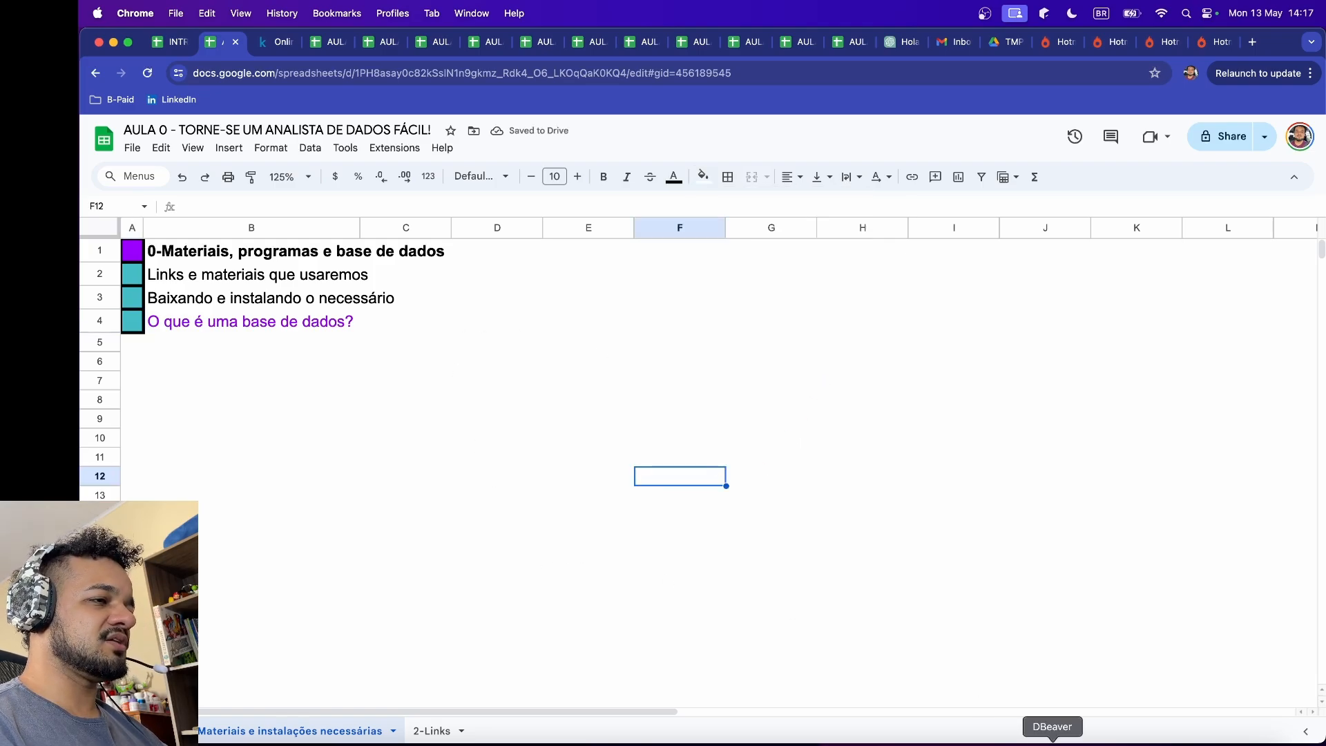
# Step: Switch to DBeaver to look at the postgres 2 connection, and return to the Chrome spreadsheet to review the checklist items in B2:B4
pyautogui.click(1052, 739)
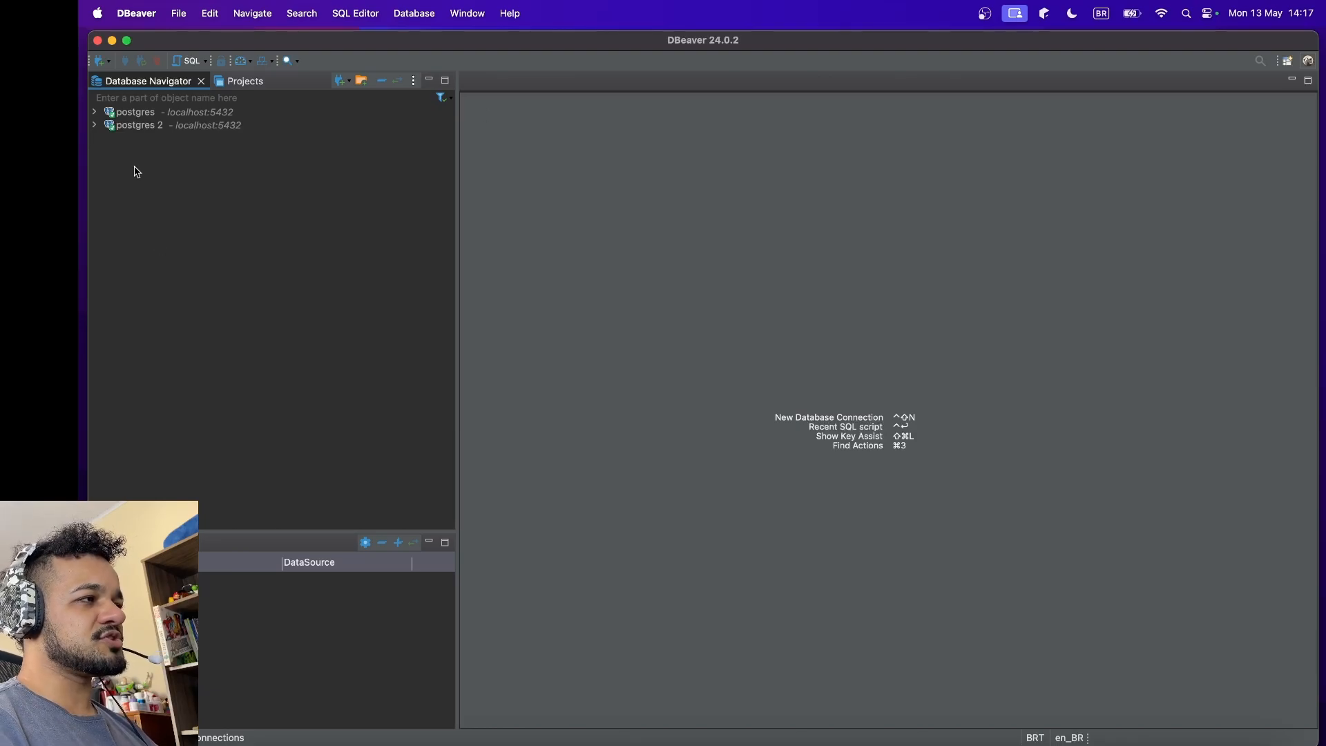
pyautogui.click(154, 131)
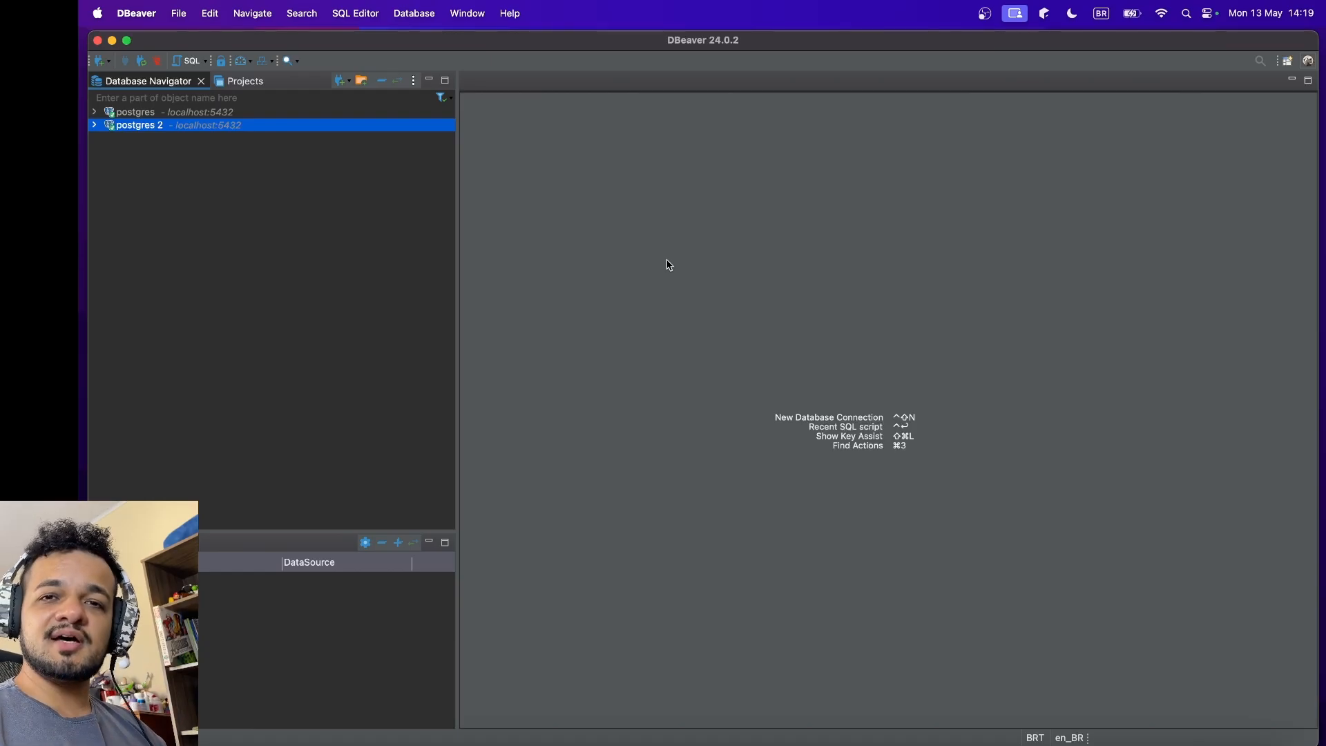
pyautogui.press('super+Tab')
pyautogui.click(413, 345)
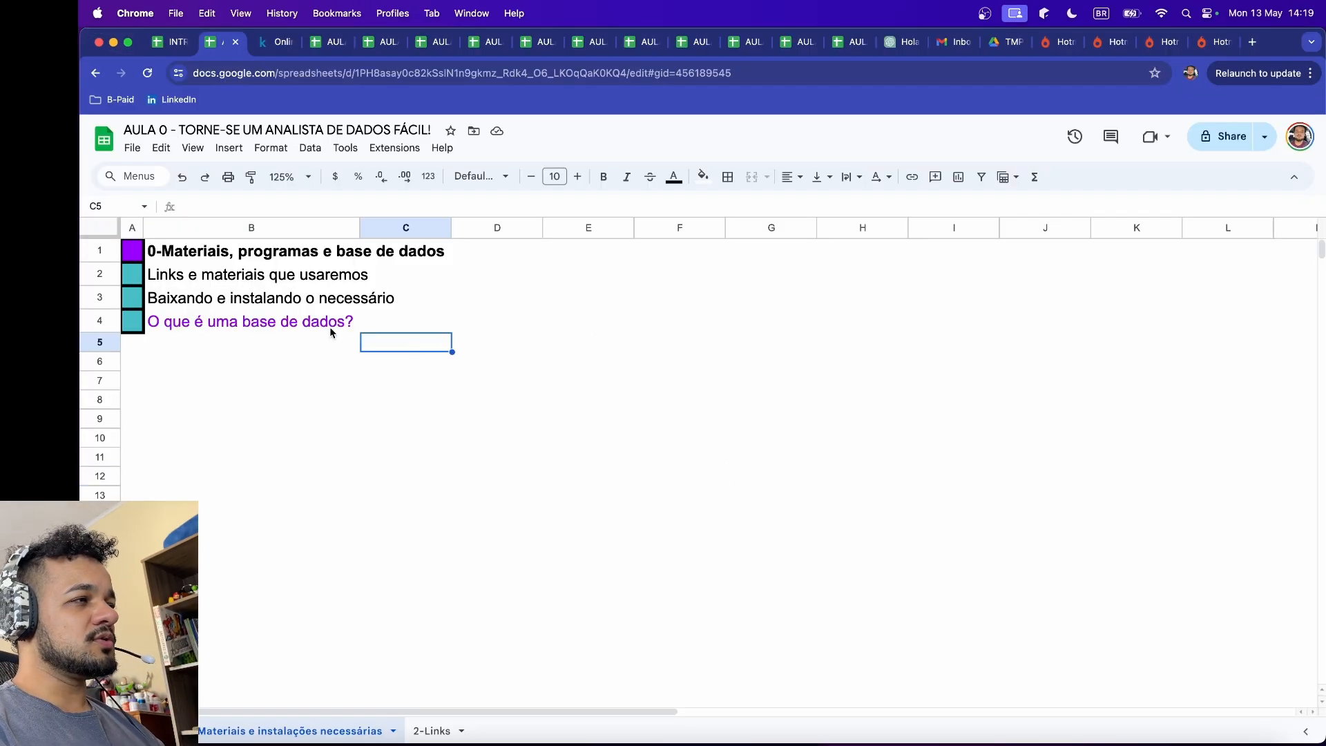
pyautogui.moveTo(226, 270); pyautogui.dragTo(376, 330)
pyautogui.click(623, 344)
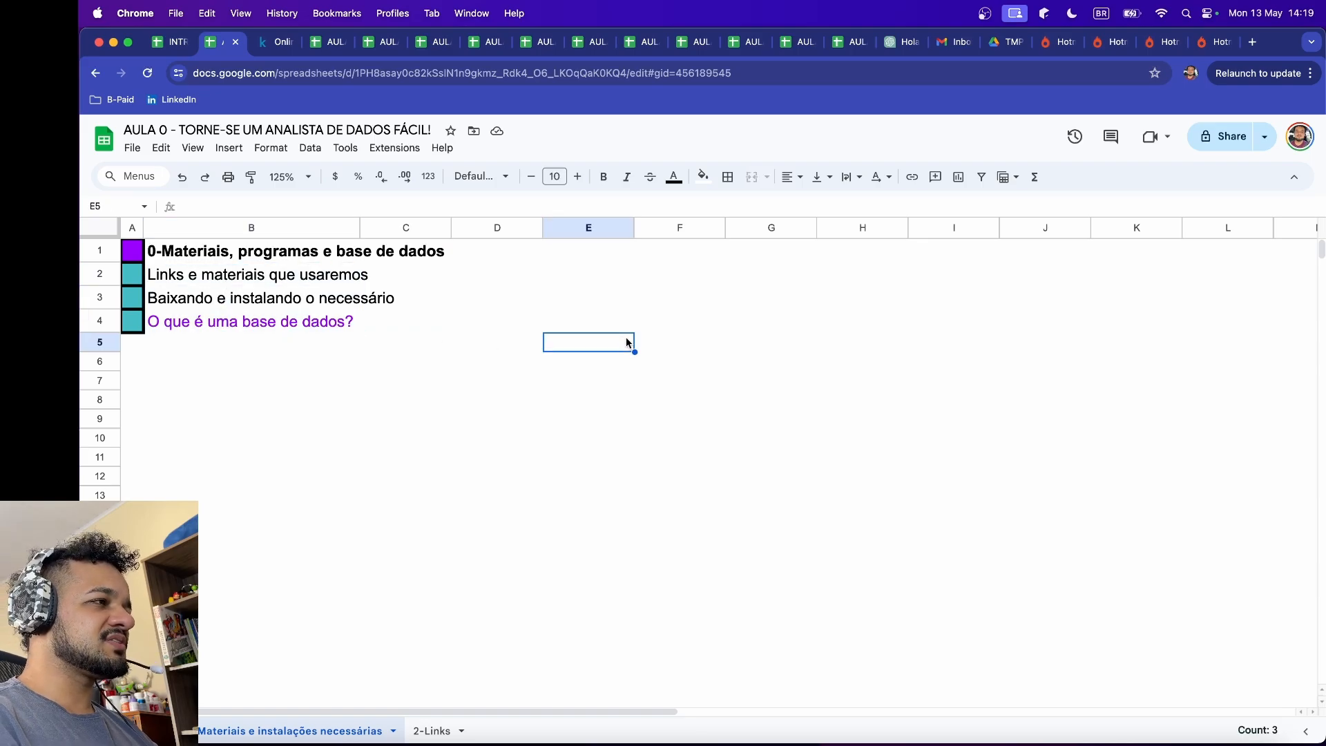
pyautogui.click(794, 304)
pyautogui.click(785, 257)
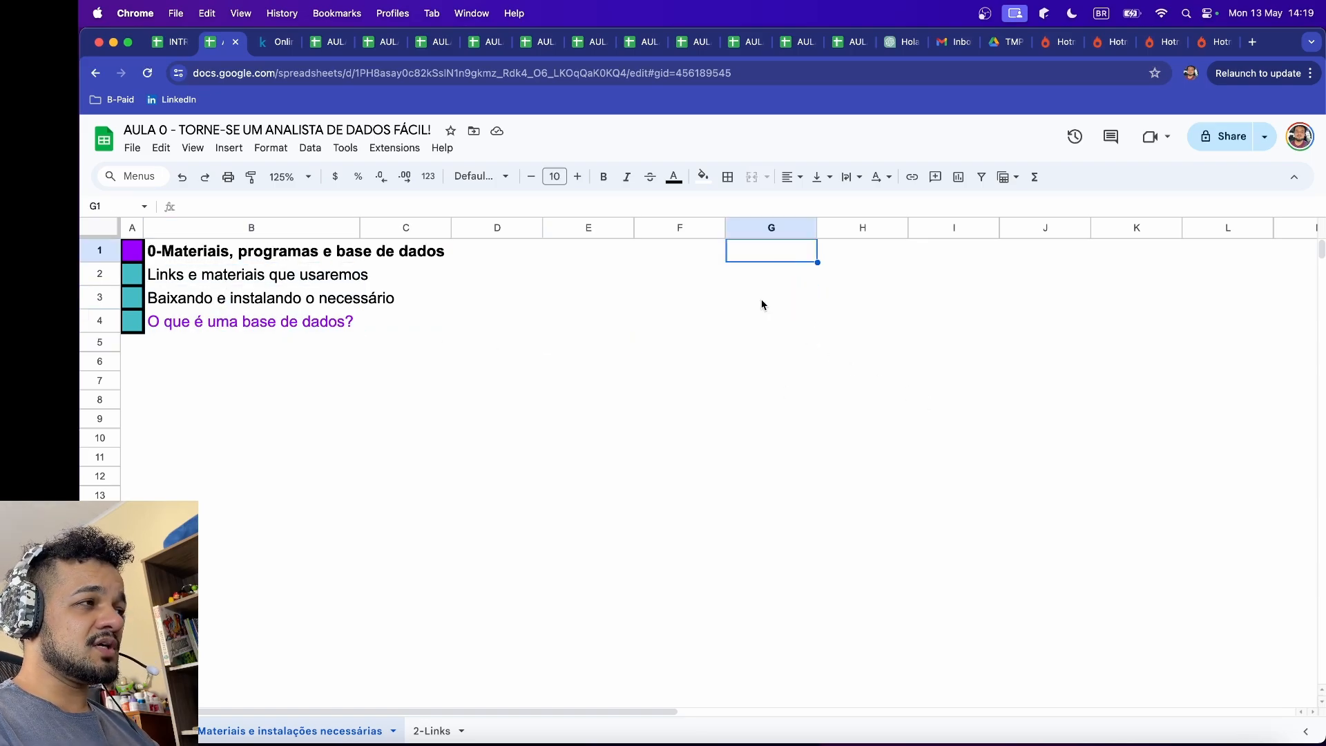